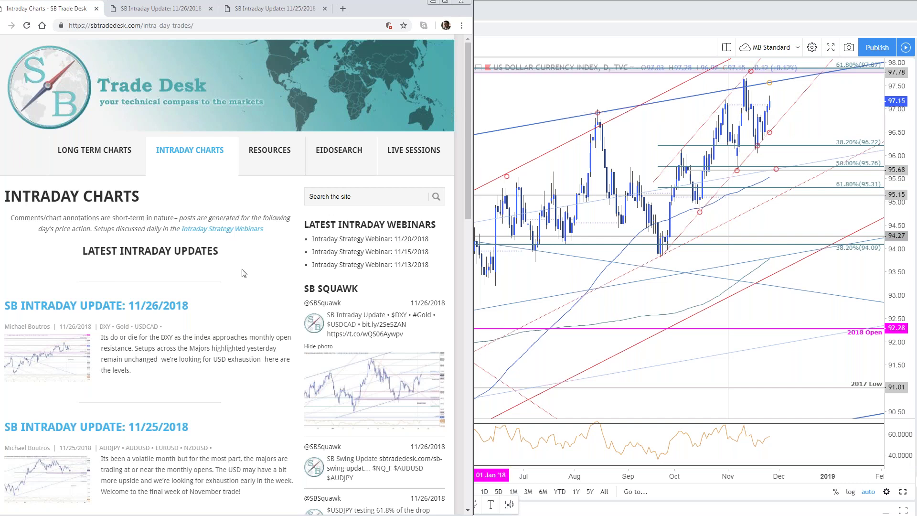
Step: Open the 11/26/2018 SB Intraday Update post and enlarge its DXY 120min chart image
left_click(149, 8)
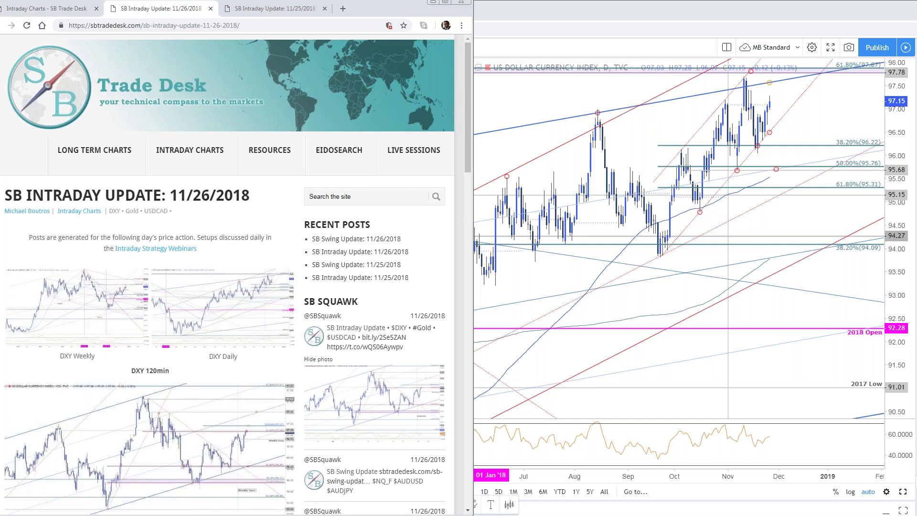
scroll(272, 420, "down", 1)
scroll(439, 154, "down", 2)
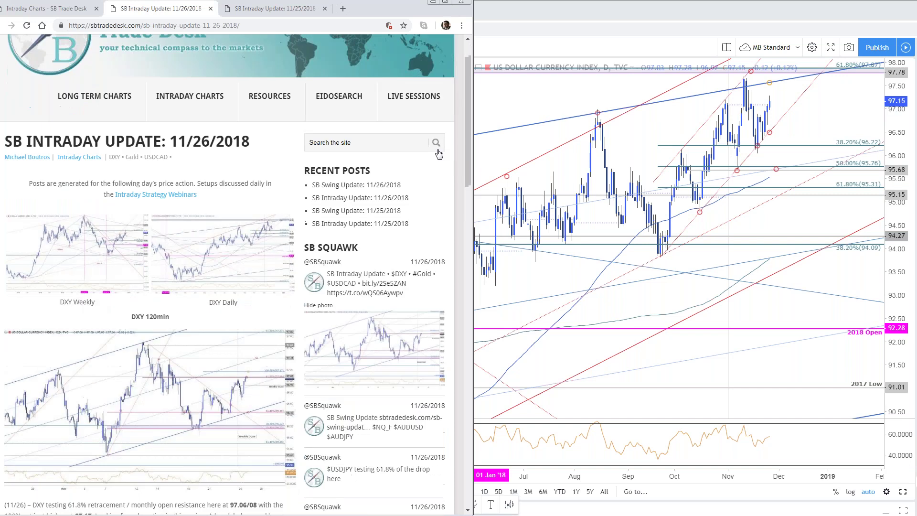
scroll(439, 154, "down", 5)
left_click(246, 330)
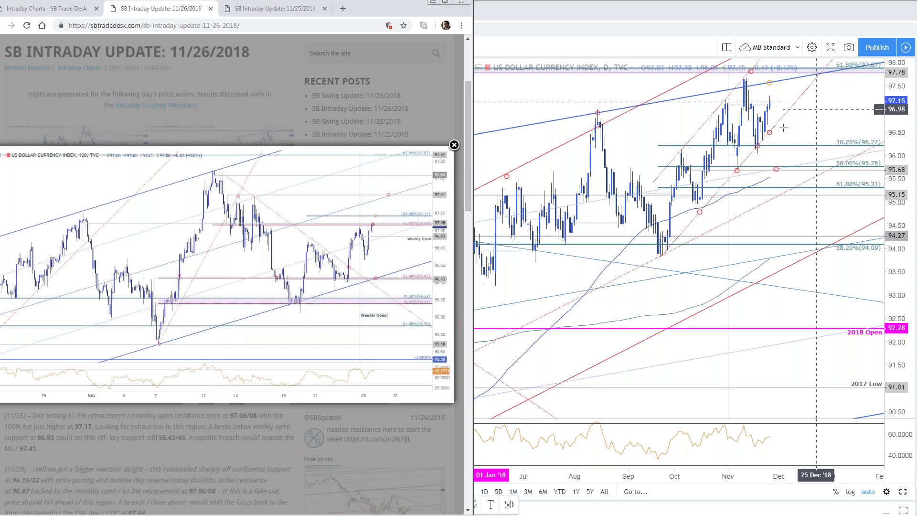
Step: Maximise the DXY 120-minute chart to fill the TradingView layout and pan toward the latest bars
left_click(817, 123)
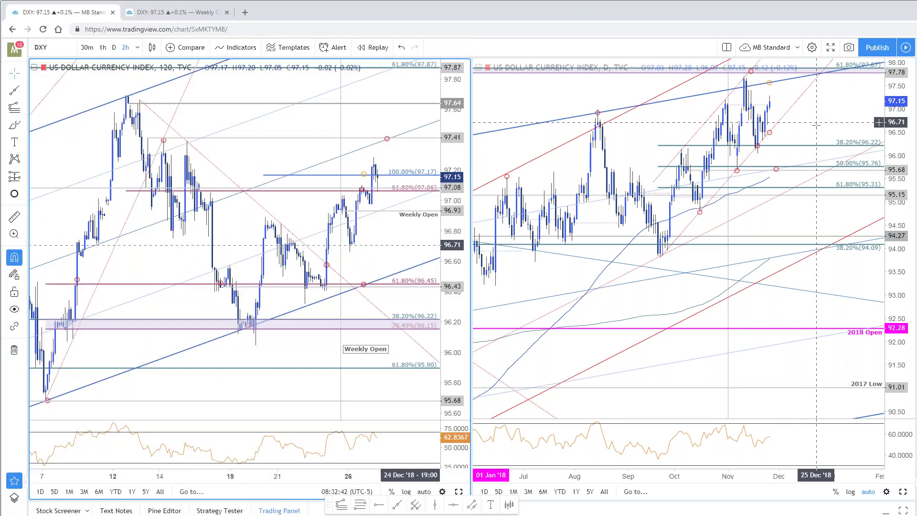
left_click(409, 154)
key("alt+Return")
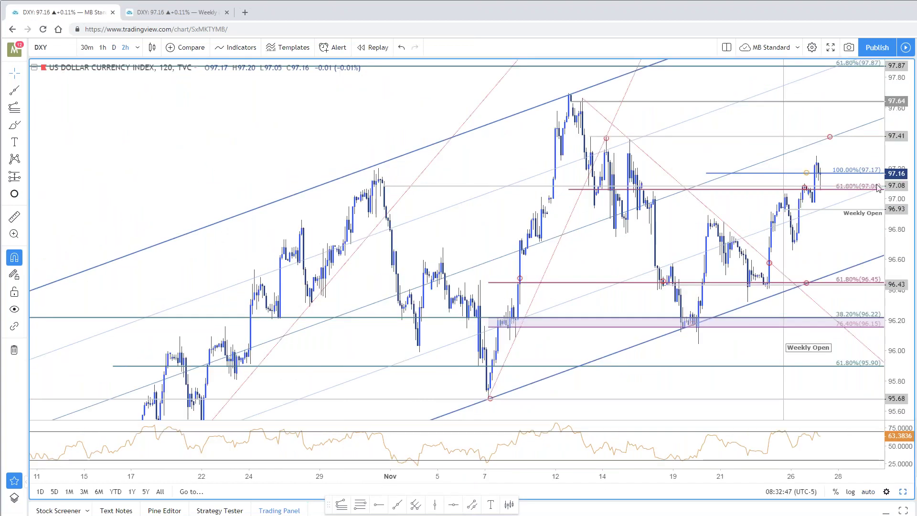
left_click_drag(725, 148, 659, 148)
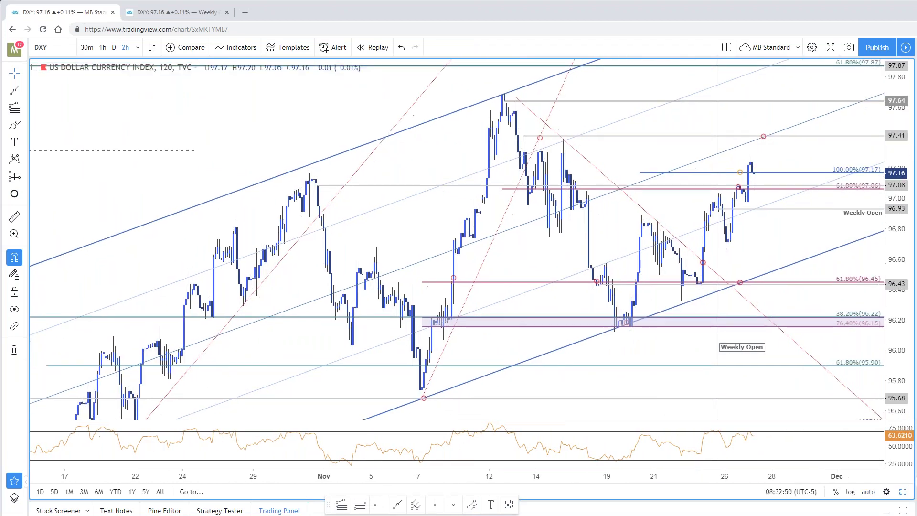
key("alt+Tab")
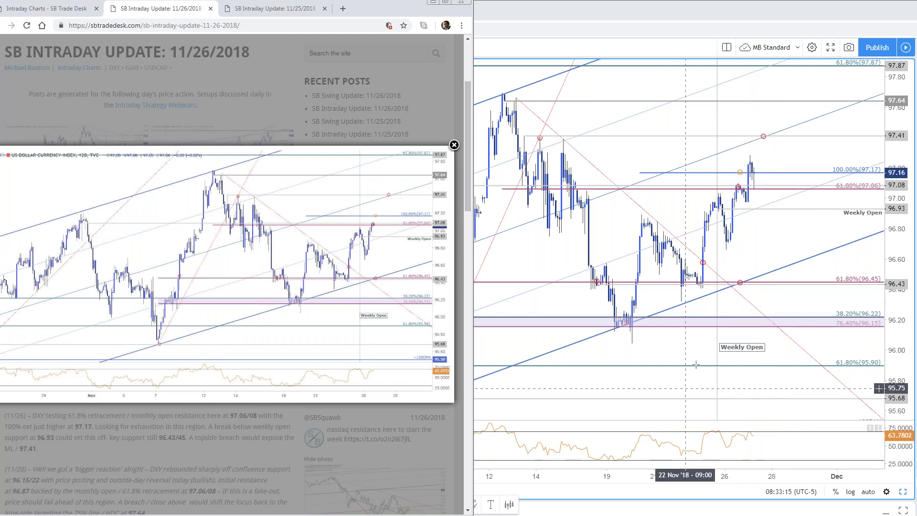
left_click(764, 158)
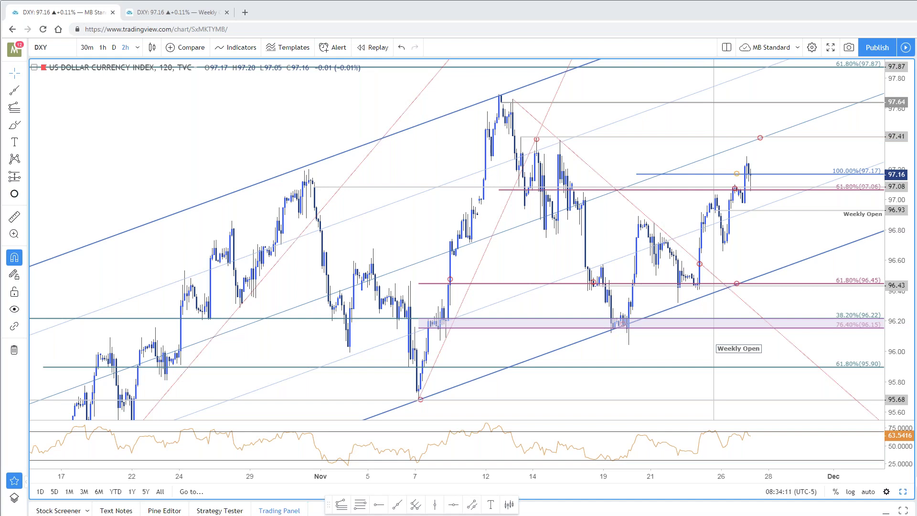
Step: Close the enlarged chart image and open the Federal Reserve website in a new tab
key("alt+Tab")
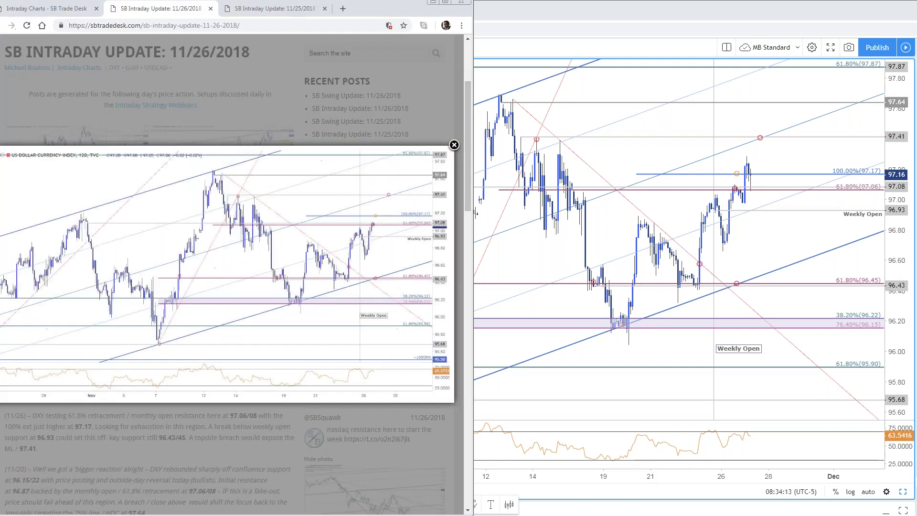
key("Escape")
left_click(343, 9)
type("federalreserve.gov/default.htm")
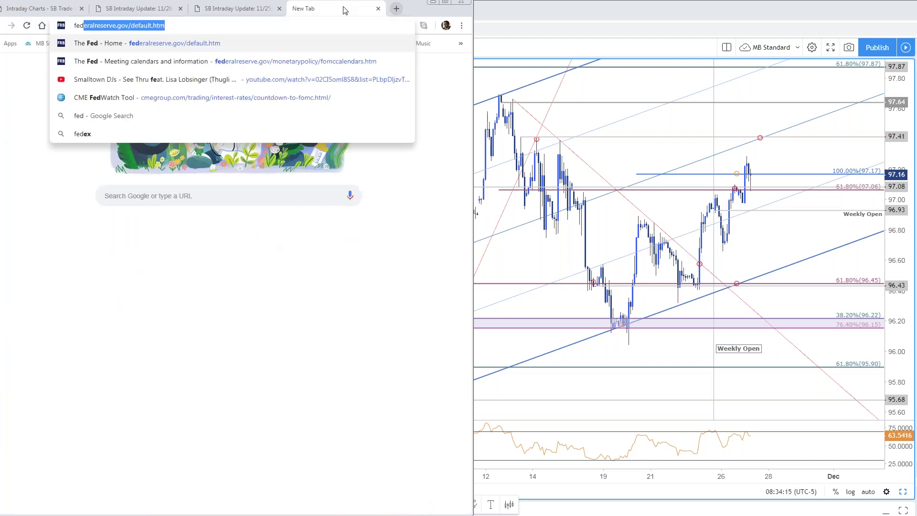
key("Return")
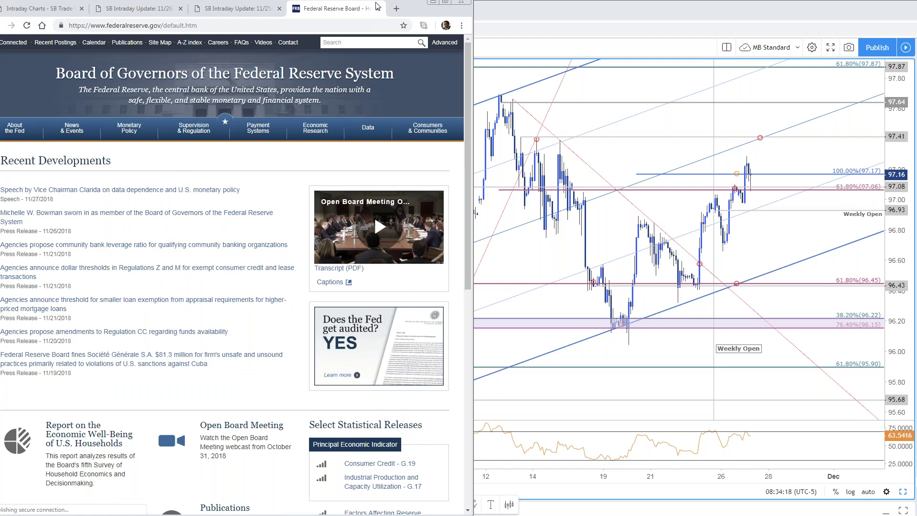
Step: Review the CME FedWatch probabilities after dismissing the SOFR Futures promo, then close the tab
key("ctrl+t")
type("de")
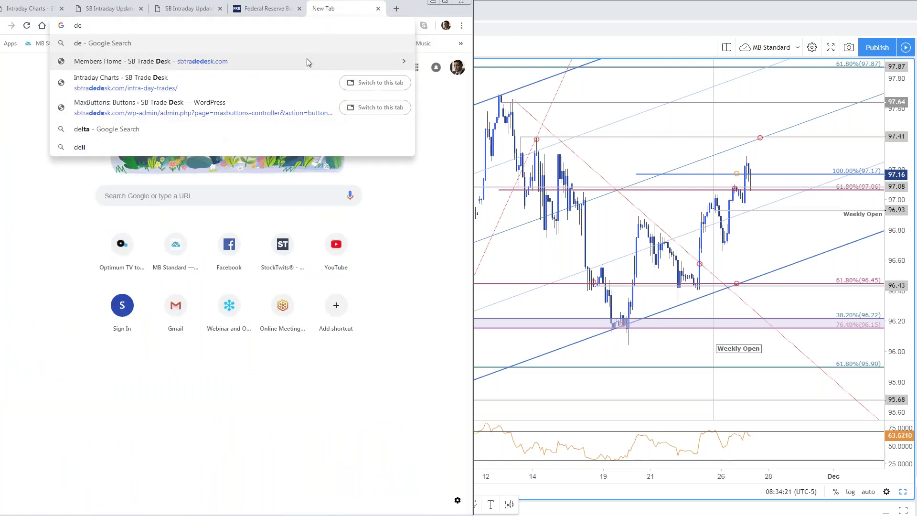
left_click(378, 9)
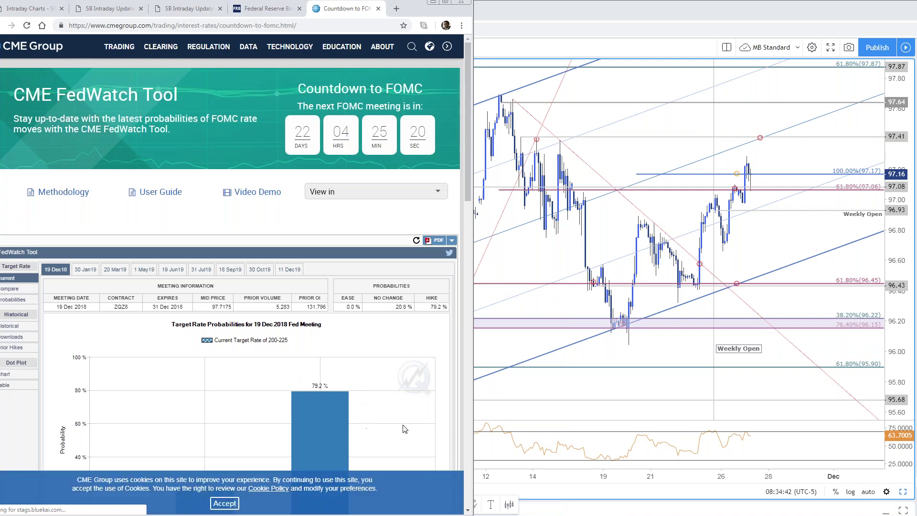
scroll(411, 421, "down", 2)
left_click(173, 361)
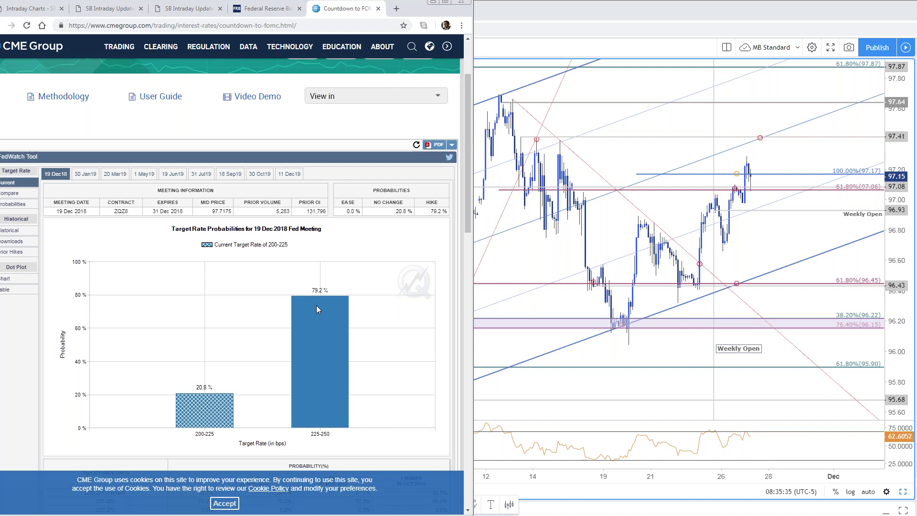
left_click(379, 8)
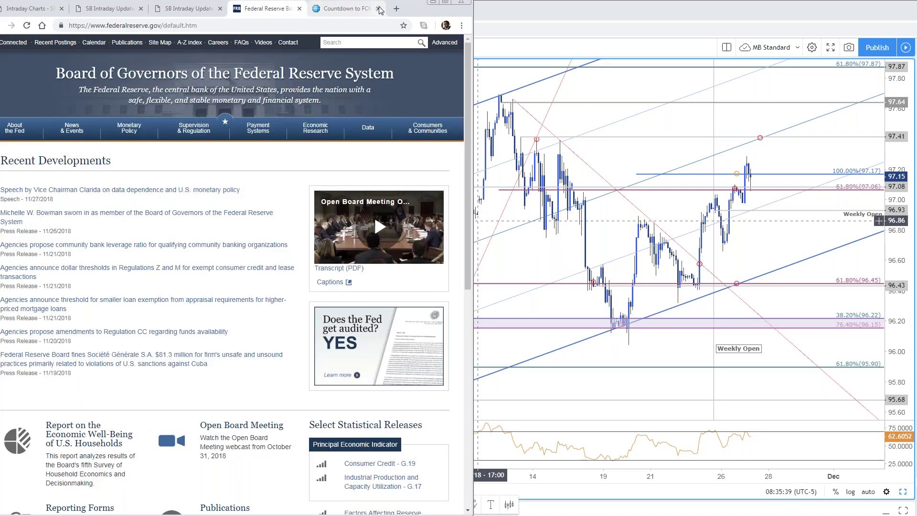
Step: Close the Federal Reserve tab and pan the DXY 120-minute chart to leave space into December
left_click(379, 9)
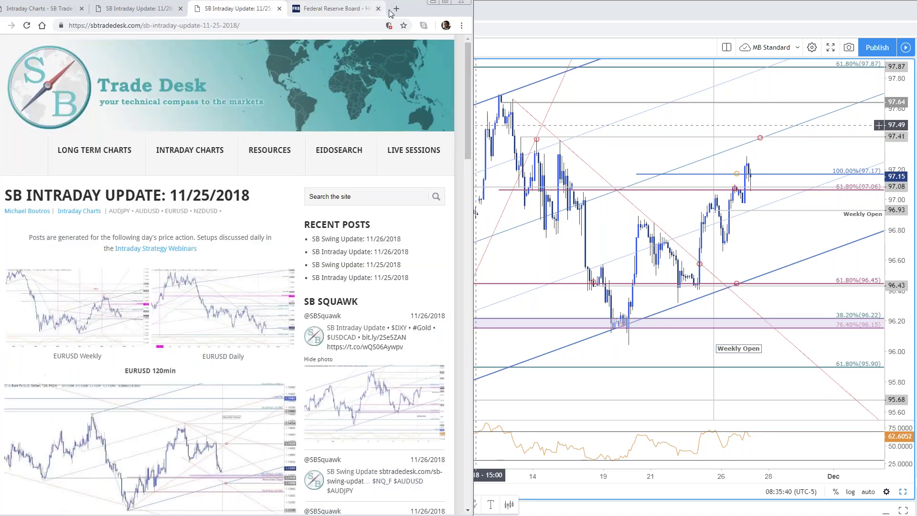
left_click(782, 147)
left_click_drag(782, 147, 764, 149)
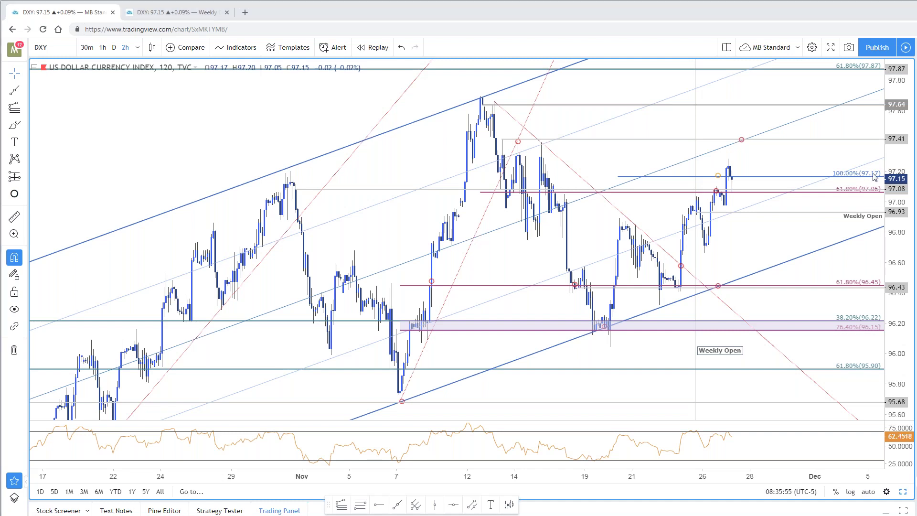
left_click_drag(862, 187, 856, 189)
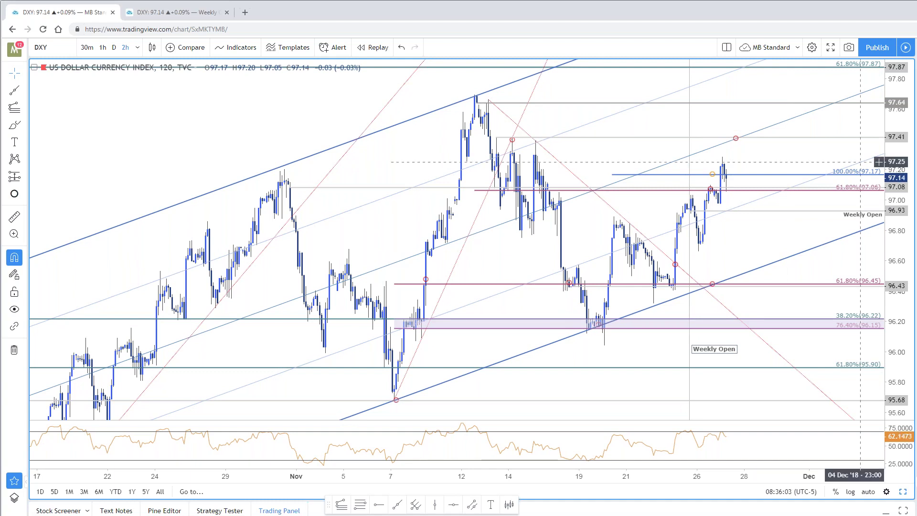
mouse_move(751, 242)
left_mouse_down()
mouse_move(738, 243)
mouse_move(743, 228)
left_mouse_up()
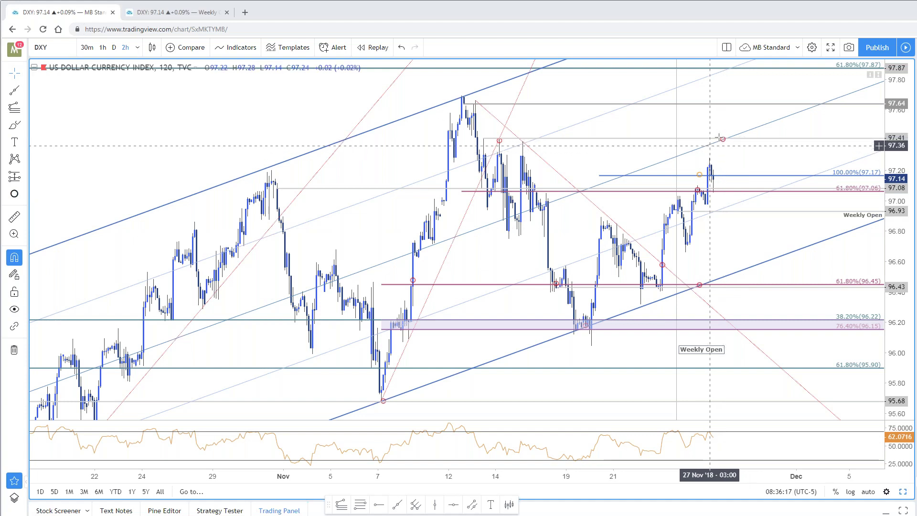
left_click(731, 244)
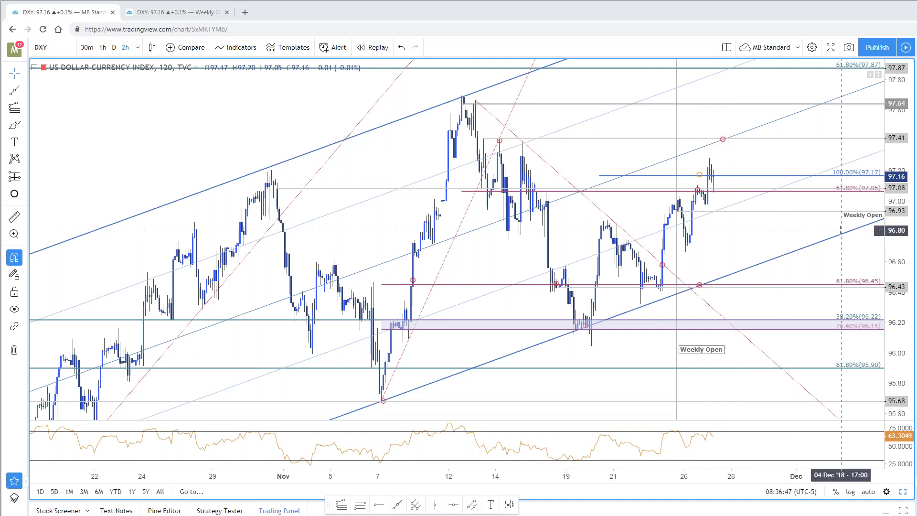
left_click_drag(770, 158, 754, 160)
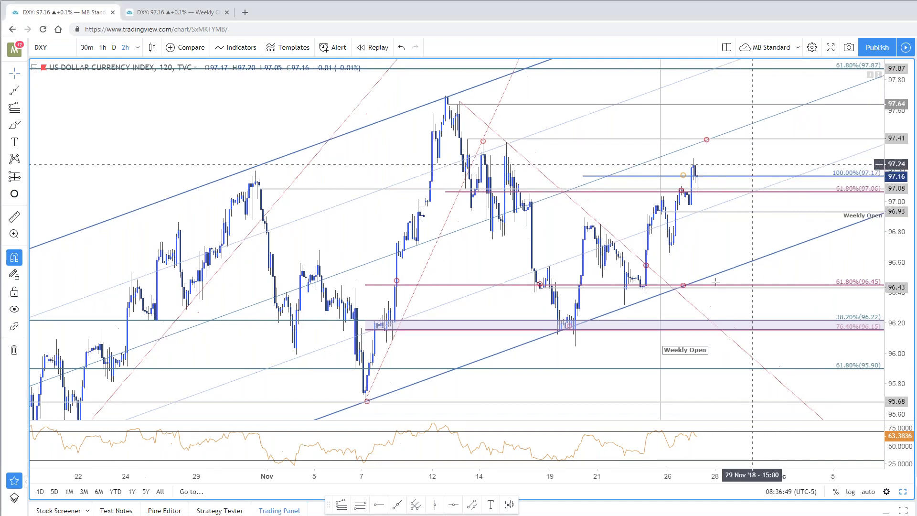
left_click_drag(721, 277, 713, 249)
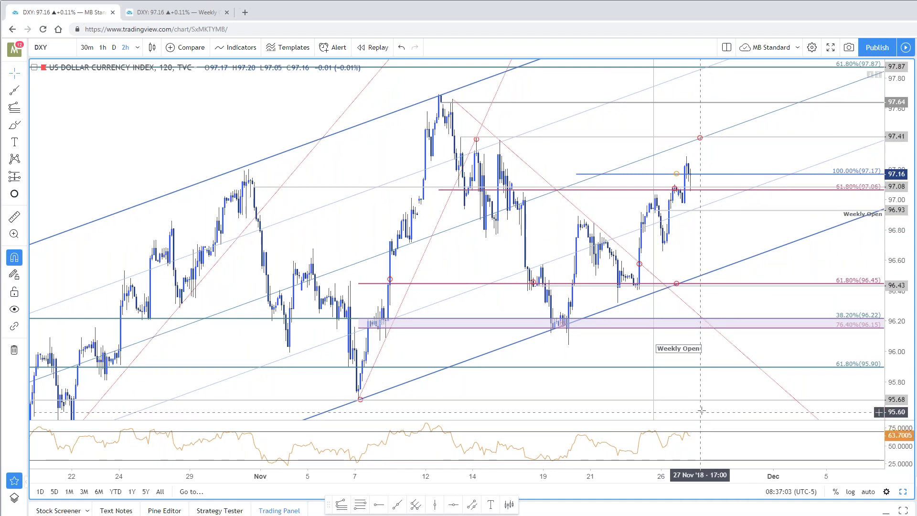
left_click_drag(712, 249, 721, 249)
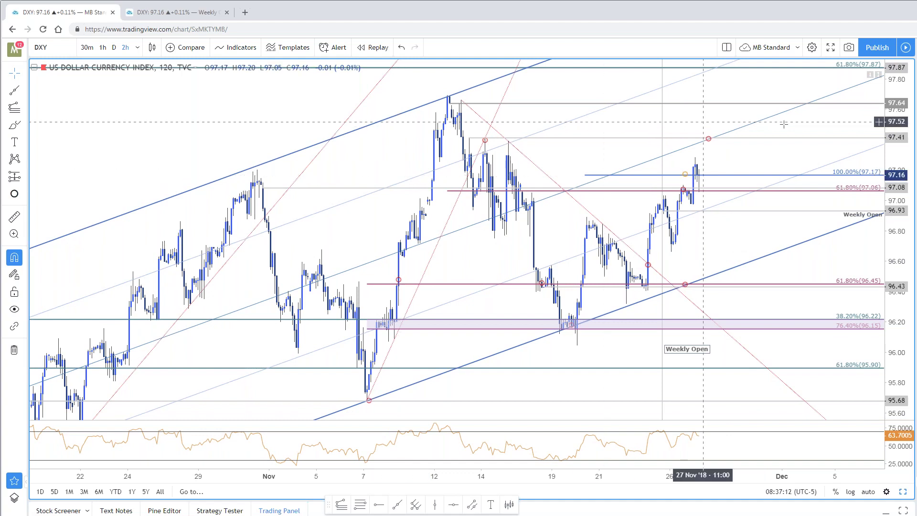
Step: Switch the chart to USDCAD, then enlarge the USDCAD 240min image in the 11/26/2018 update
key("space")
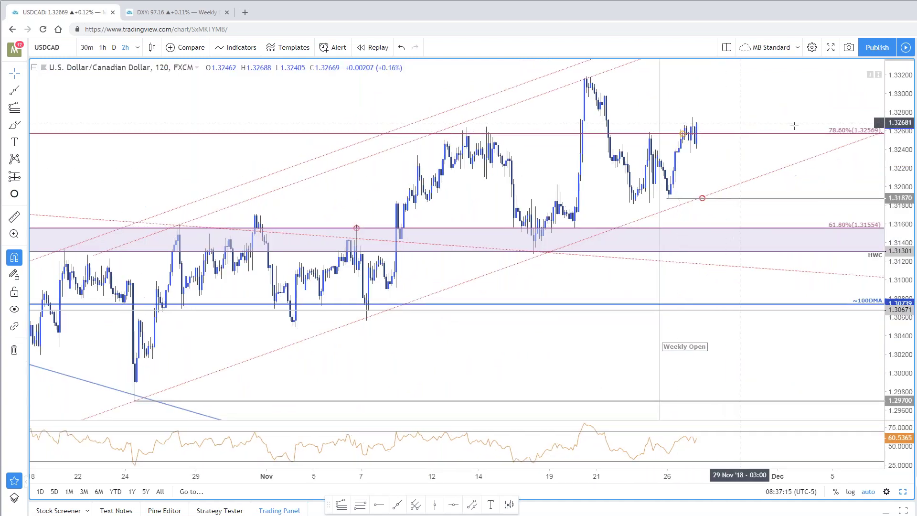
left_click_drag(813, 121, 783, 150)
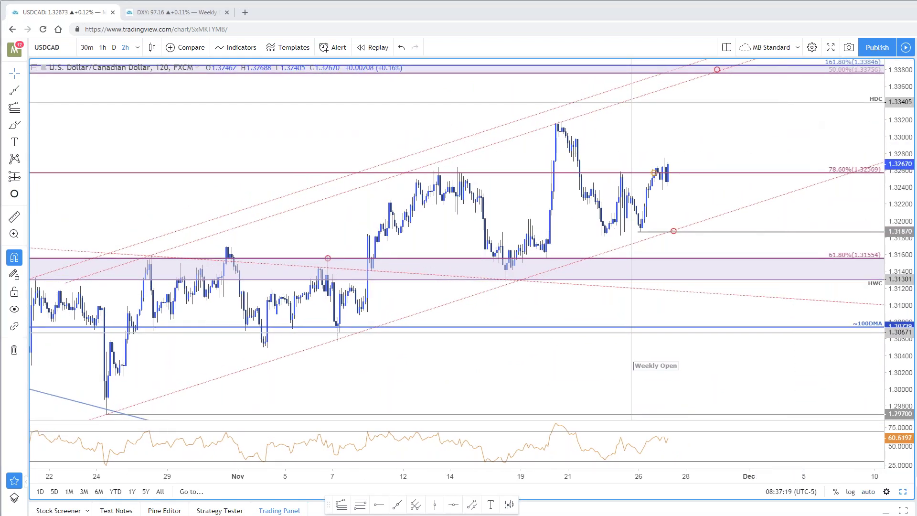
key("alt+Tab")
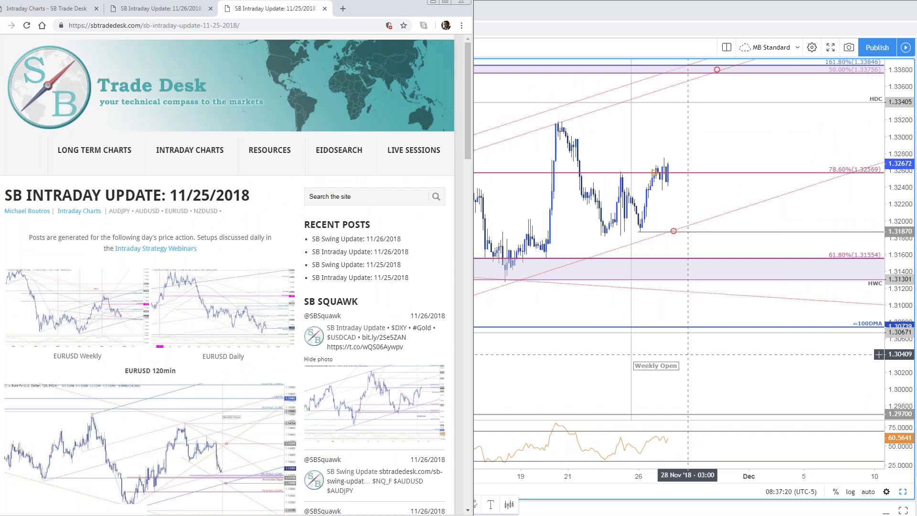
scroll(287, 297, "down", 3)
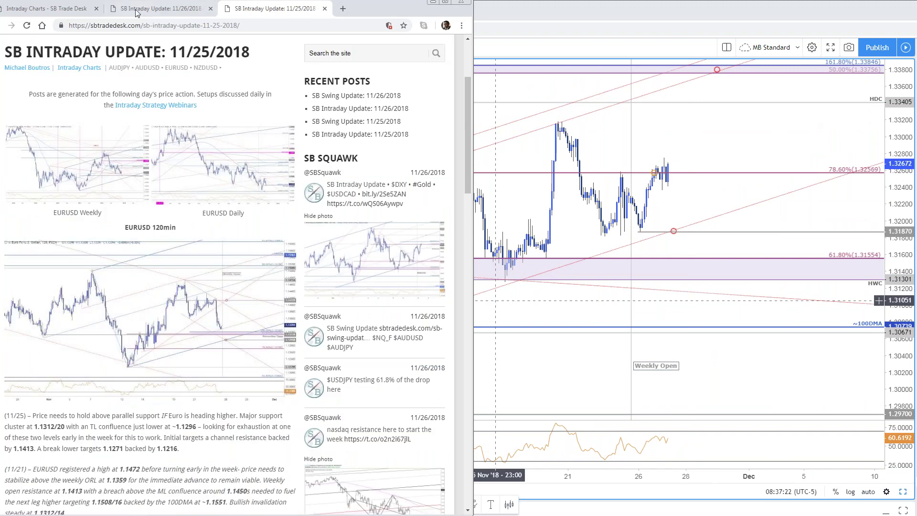
left_click(137, 13)
scroll(144, 109, "down", 2)
scroll(218, 219, "down", 4)
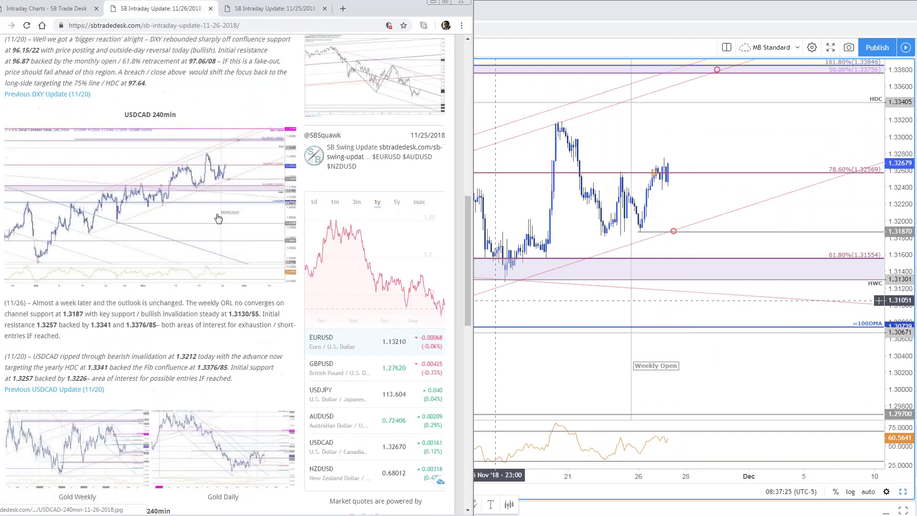
left_click(218, 219)
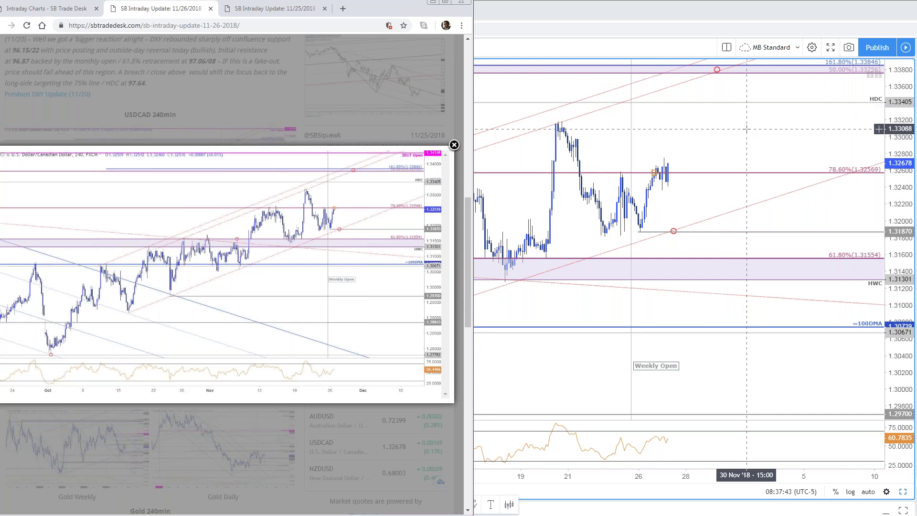
Step: Close the enlarged USDCAD image and scroll through the update's Gold section
left_click(747, 130)
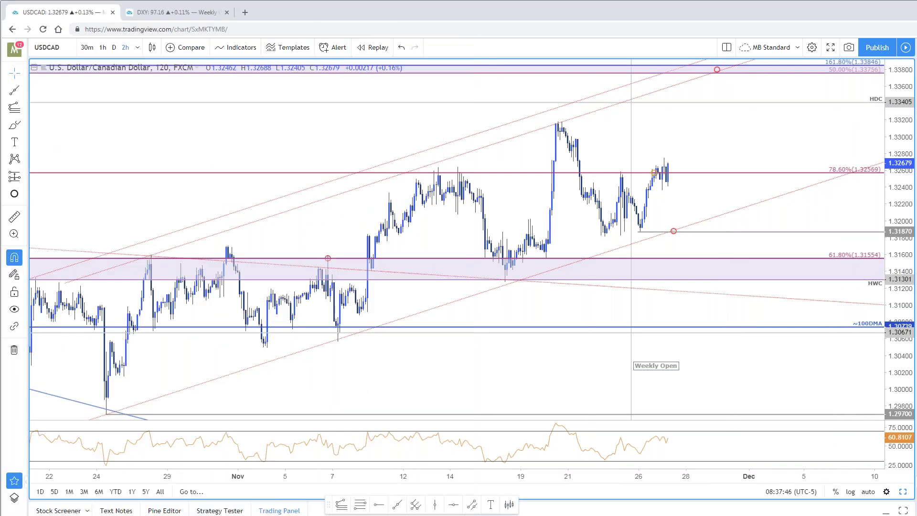
key("alt+Tab")
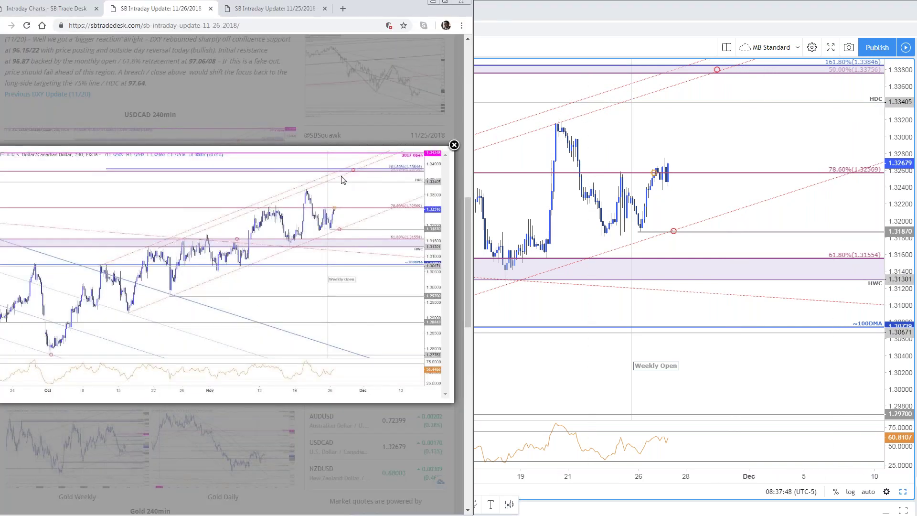
left_click(360, 116)
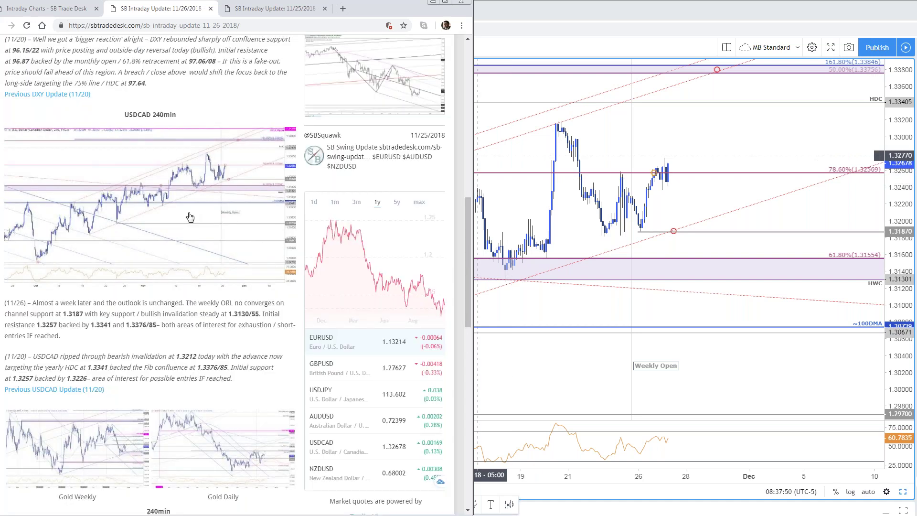
scroll(189, 218, "up", 1)
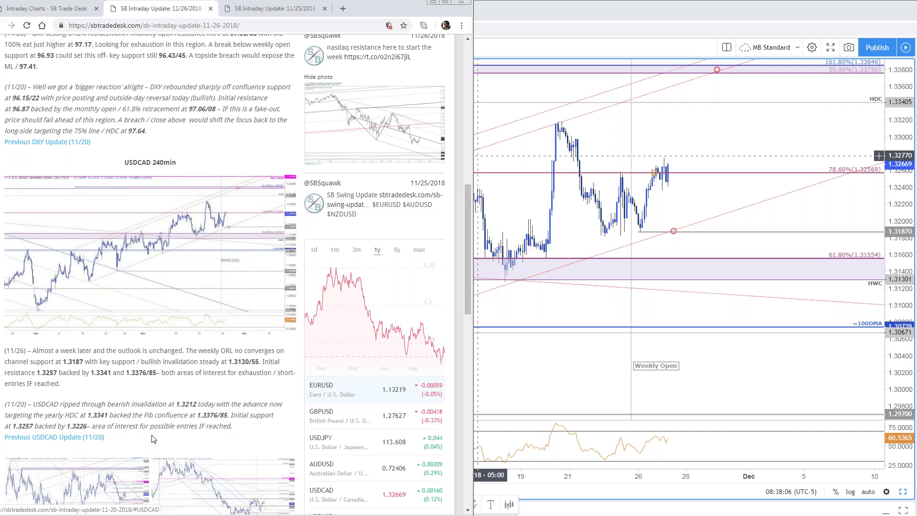
scroll(160, 432, "down", 5)
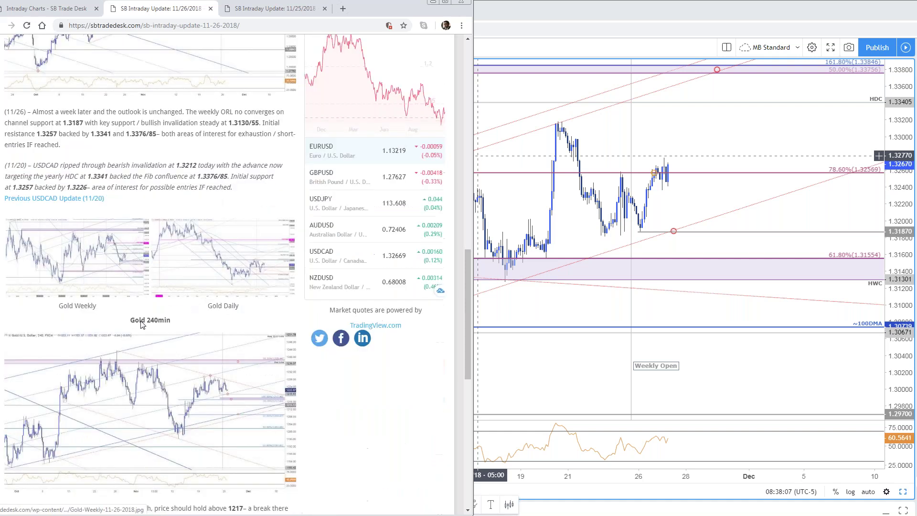
scroll(171, 421, "down", 3)
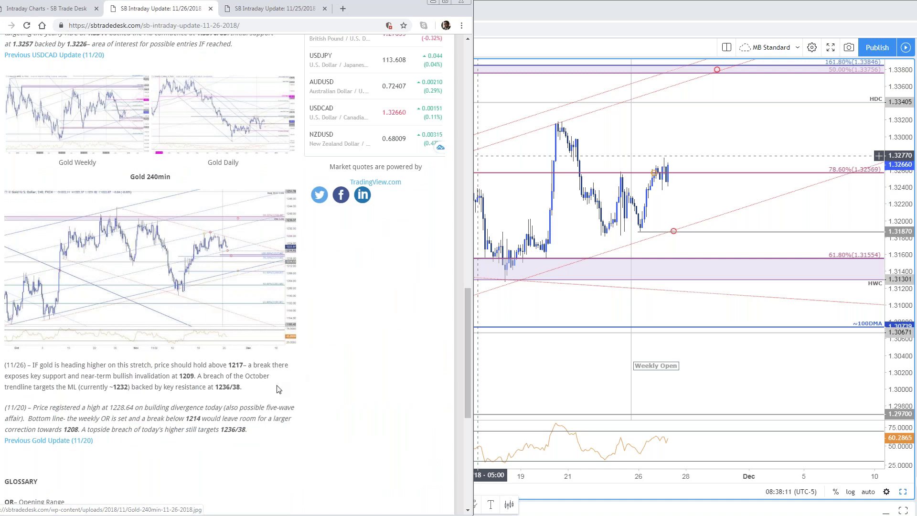
scroll(279, 388, "up", 4)
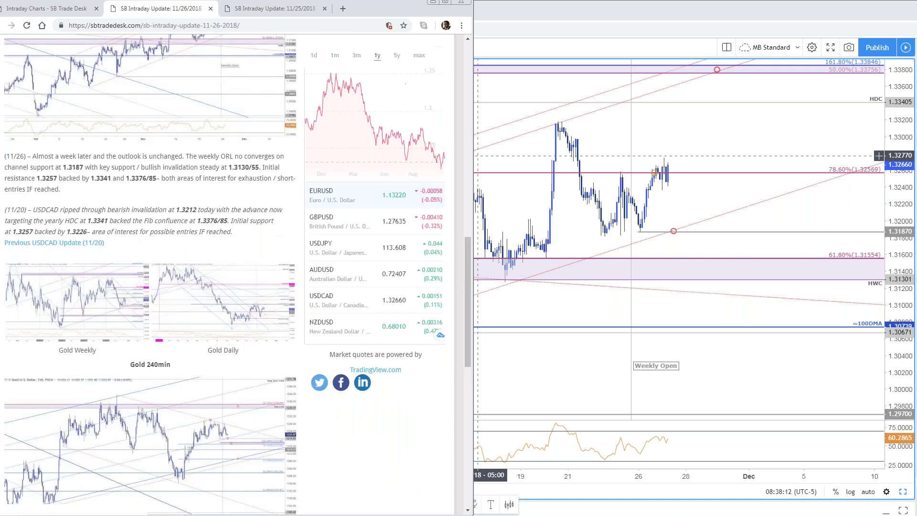
Step: Review the USDCAD Weekly and Daily charts in the 11/20 update, then close that tab
key("alt+Tab")
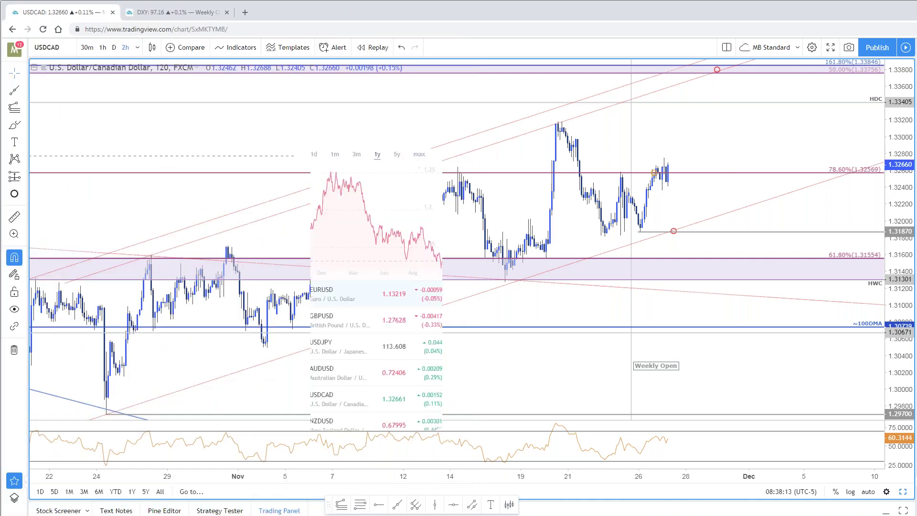
key("alt+Tab")
key("ctrl+Tab")
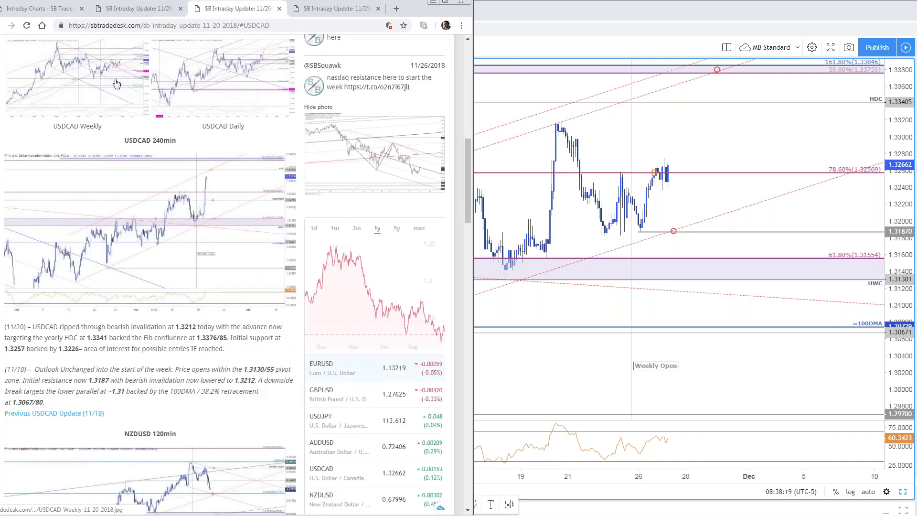
left_click(76, 81)
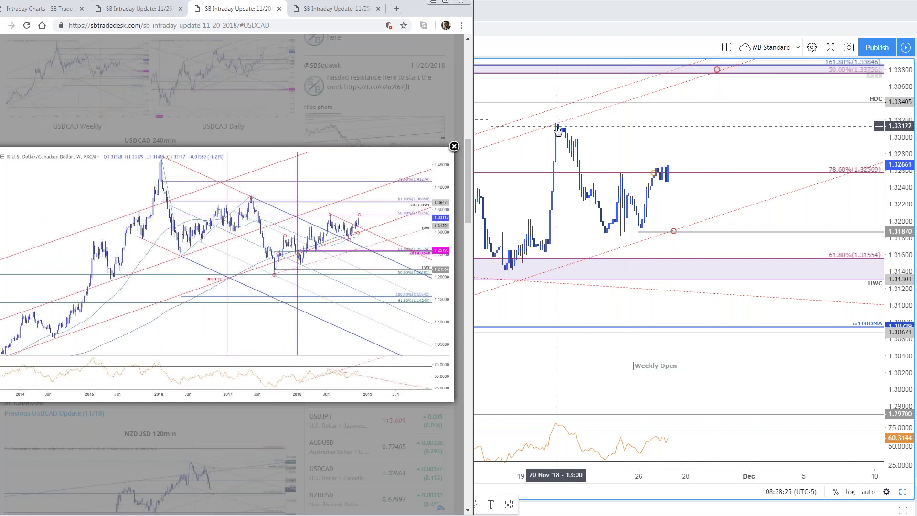
left_click(243, 92)
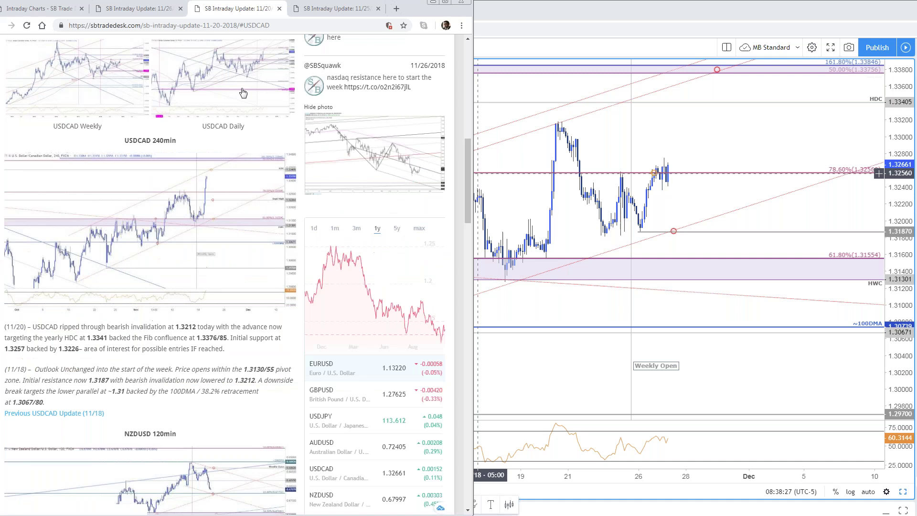
left_click(243, 92)
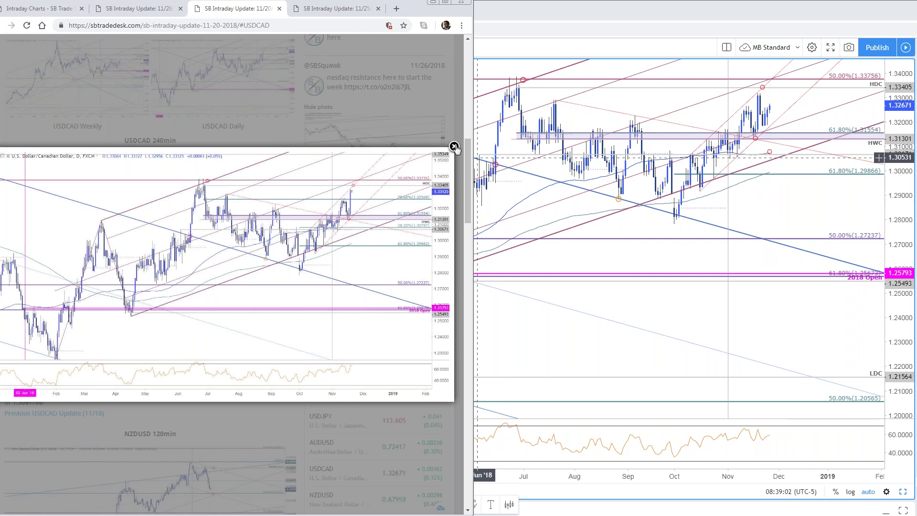
left_click(279, 9)
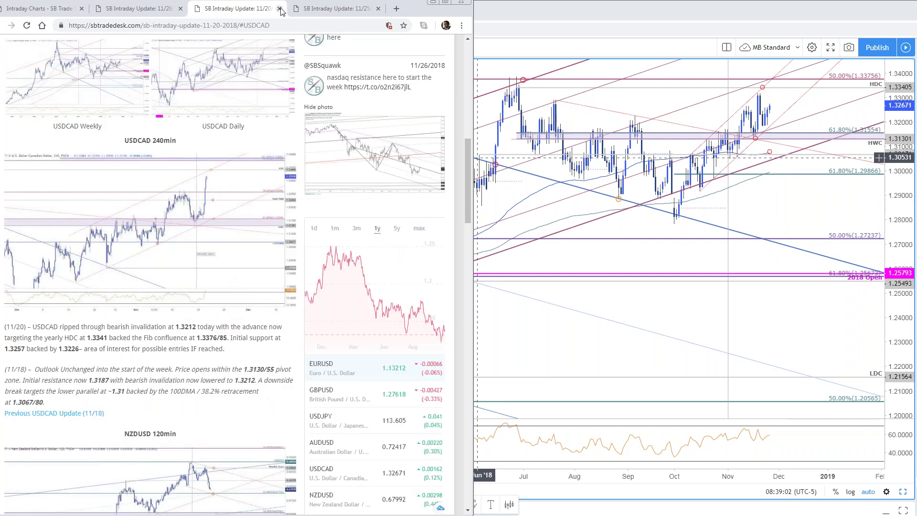
Step: Enlarge the 11/26 USDCAD 240min image and inspect the HWC zone drawings on the daily chart
left_click(278, 185)
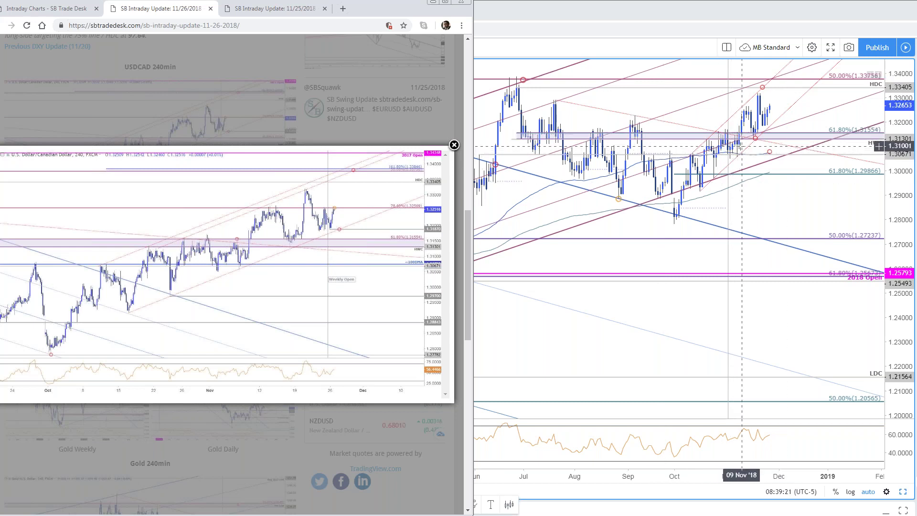
left_click(743, 138)
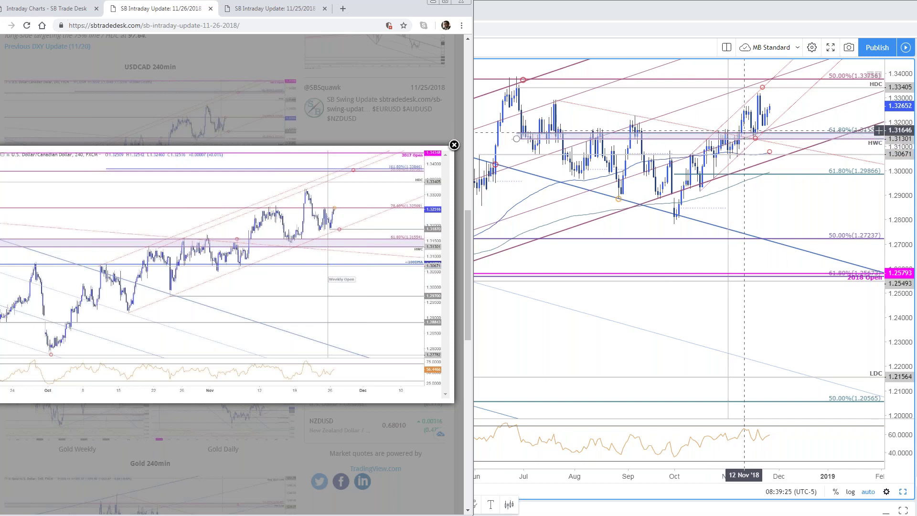
left_click(755, 141)
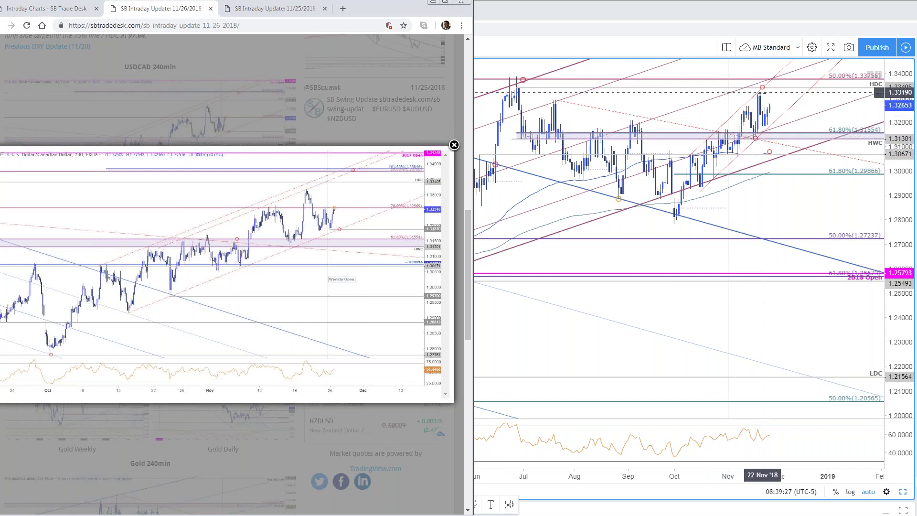
left_click(771, 114)
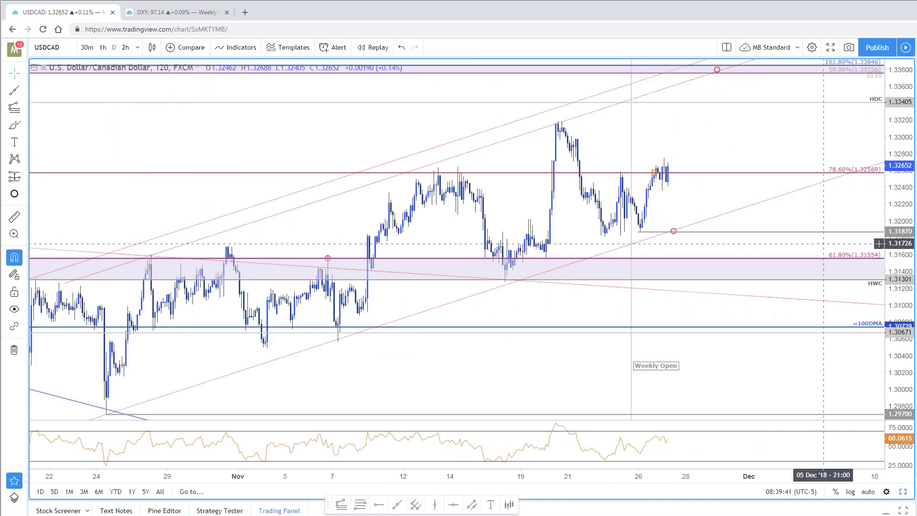
Step: Switch USDCAD to 60-minute bars, adjust the view, and restore the layout beside the daily chart
type("60")
key("Return")
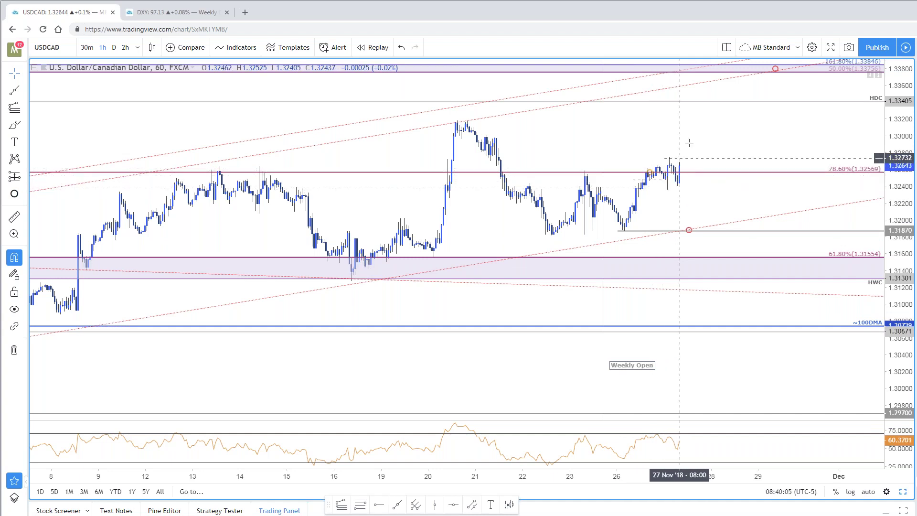
scroll(681, 134, "right", 1)
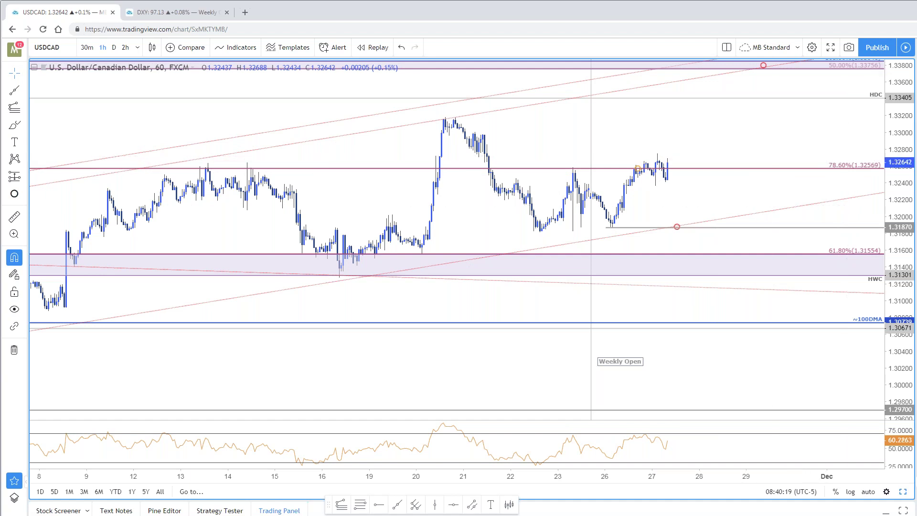
scroll(614, 239, "down", 2)
left_click_drag(404, 208, 446, 264)
left_click_drag(888, 143, 887, 163)
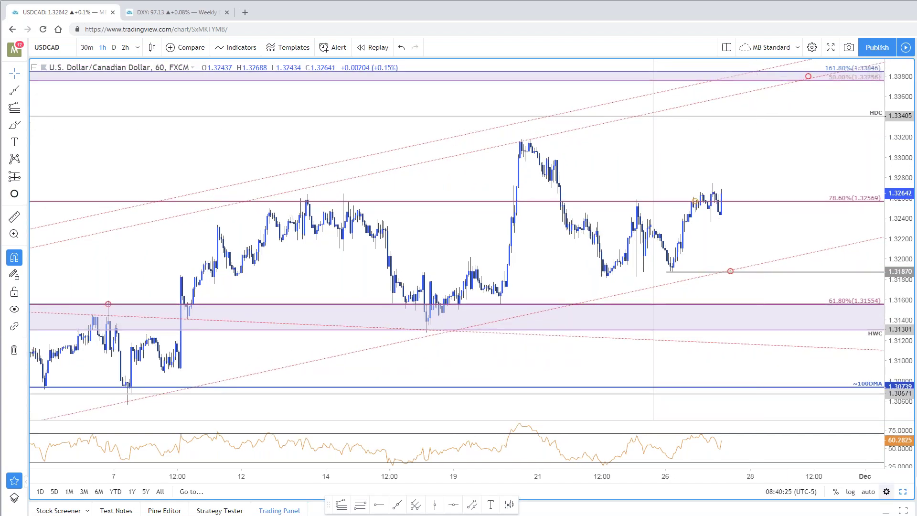
left_click(903, 493)
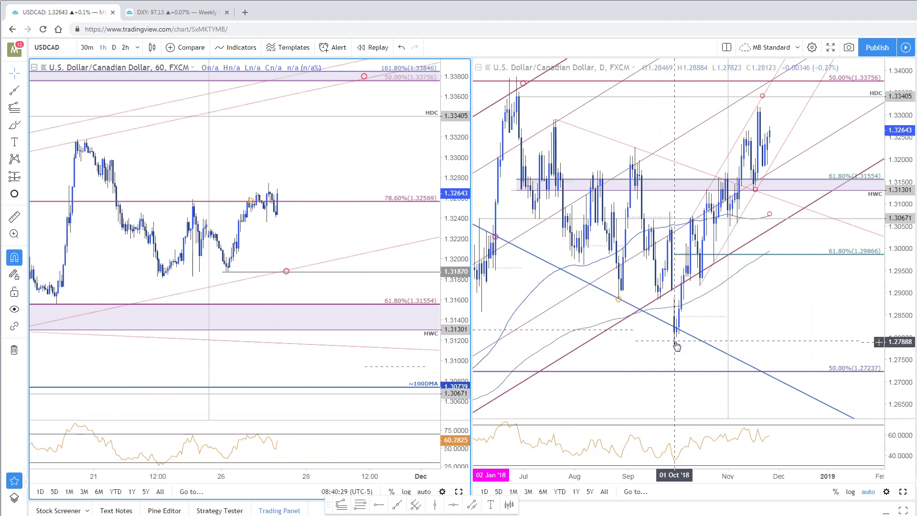
left_click(677, 344, "shift")
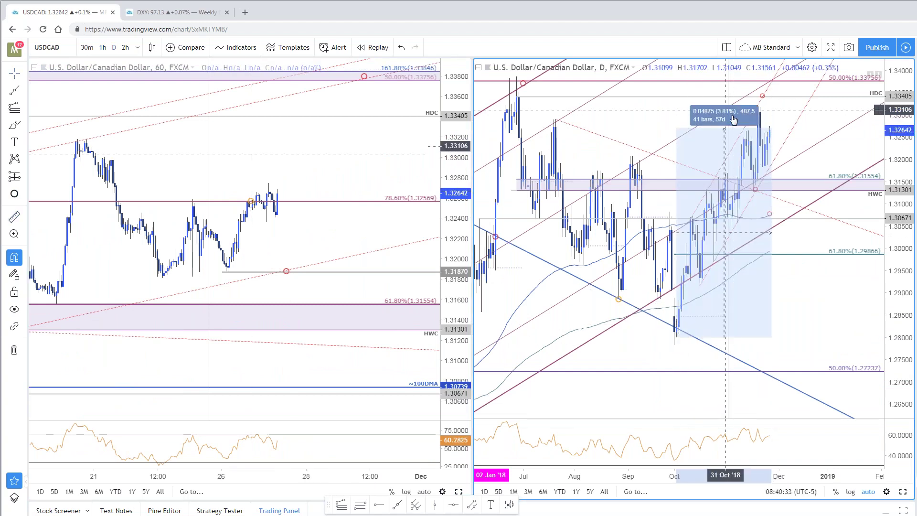
left_click(814, 145)
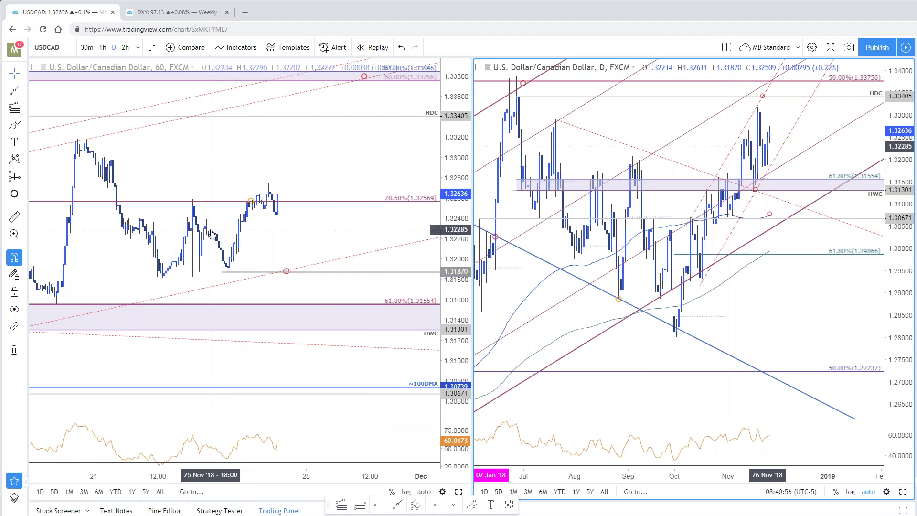
mouse_move(289, 278)
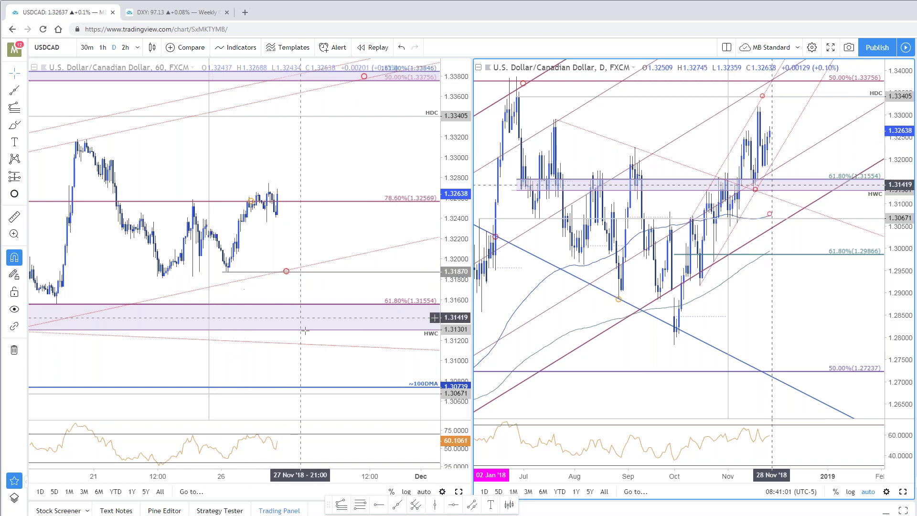
scroll(334, 239, "down", 4)
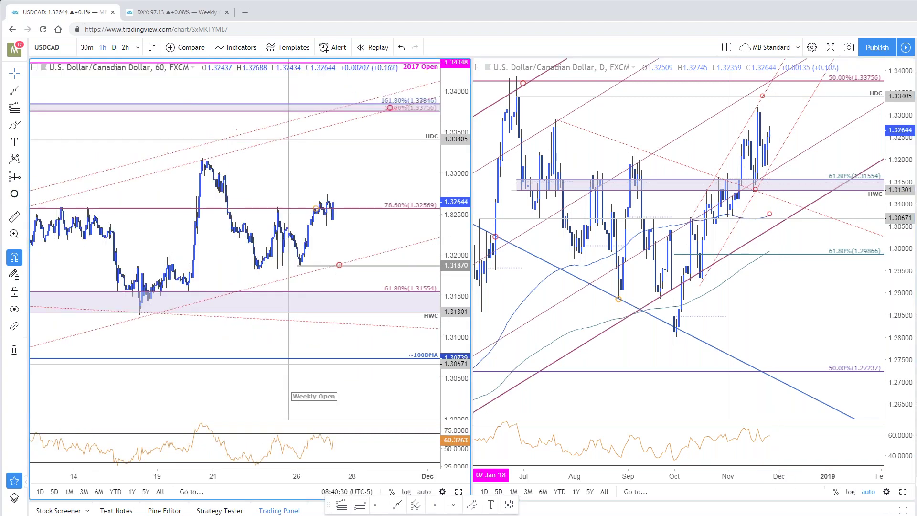
left_click_drag(391, 136, 403, 109)
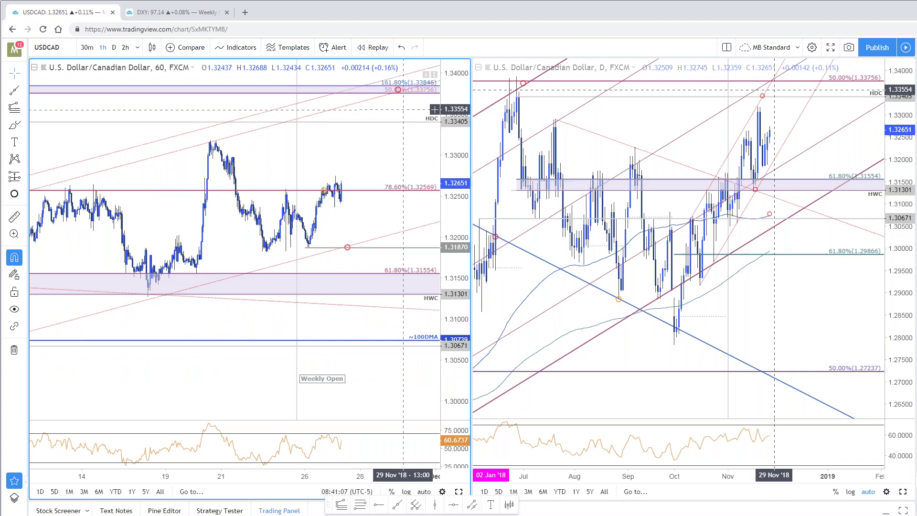
scroll(334, 293, "down", 3)
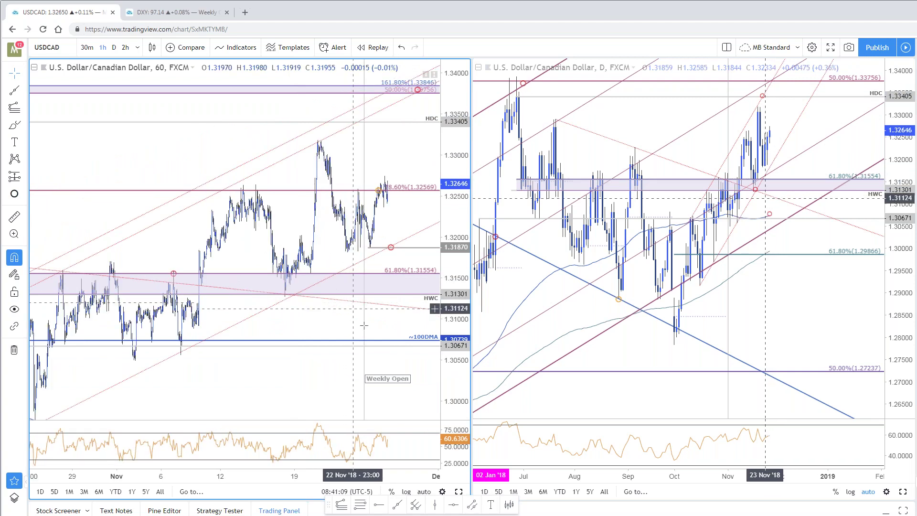
scroll(388, 349, "up", 1)
Step: Set the left chart to 120-minute bars, zoom in, and switch both charts to XAUUSD
type("120")
key("Return")
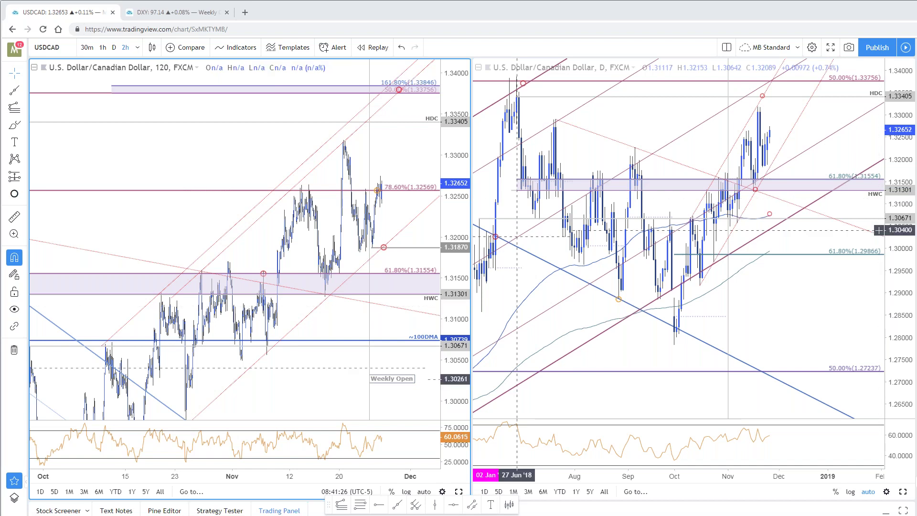
scroll(363, 158, "up", 4)
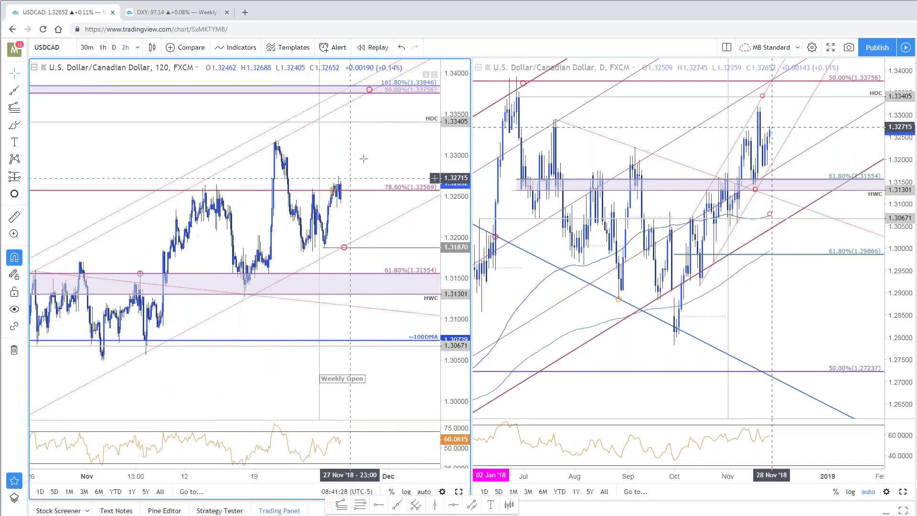
scroll(363, 159, "up", 3)
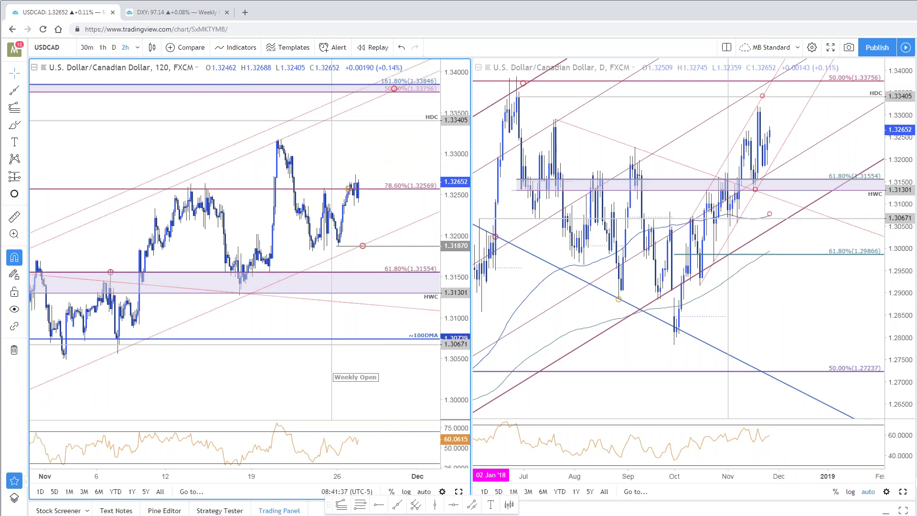
key("space")
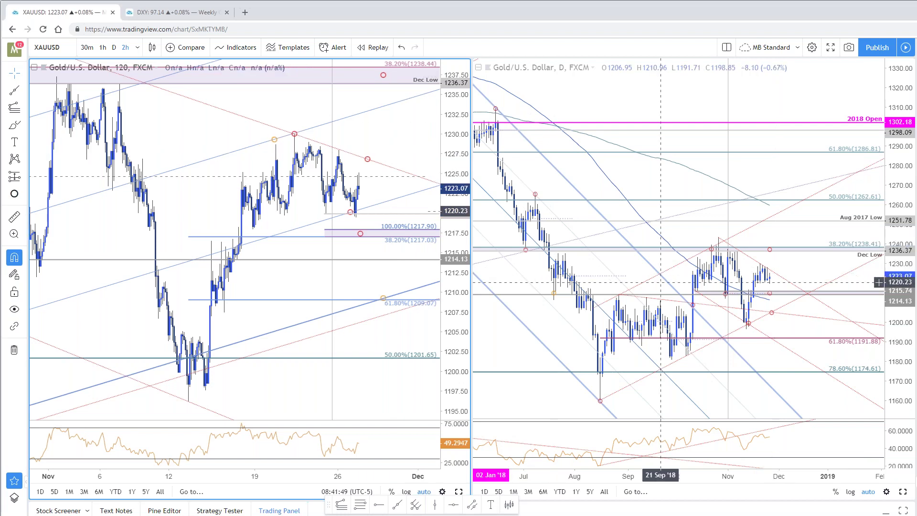
Step: Activate the daily gold chart, close the enlarged USDCAD image, and read the Gold 240min section
left_click(775, 176)
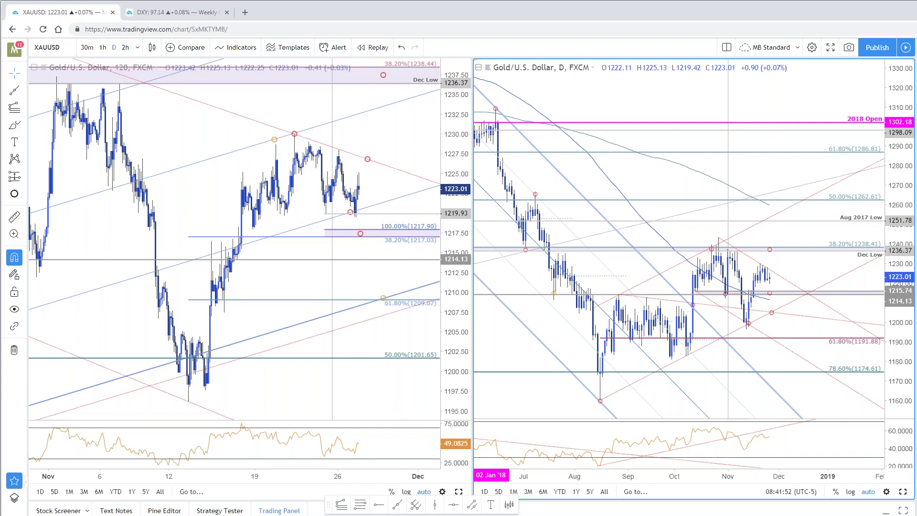
key("alt+Tab")
left_click(366, 134)
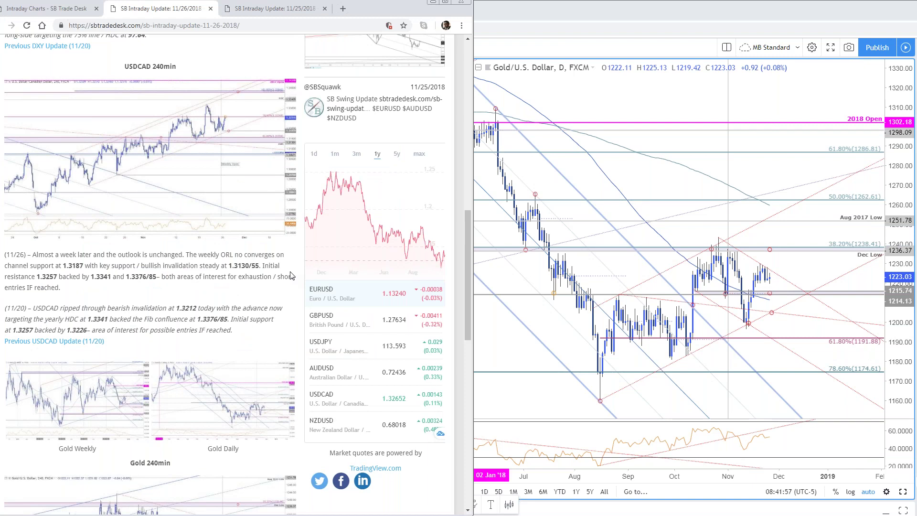
scroll(292, 276, "down", 8)
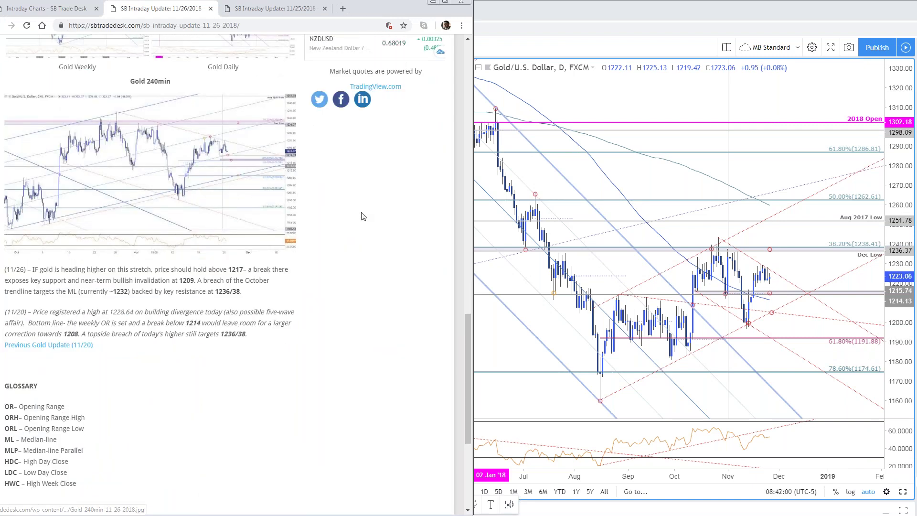
scroll(245, 206, "up", 1)
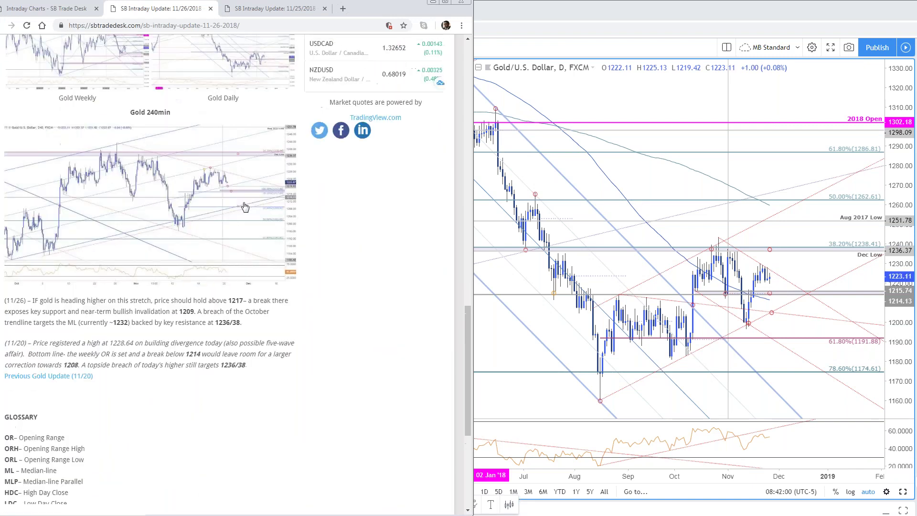
scroll(244, 206, "up", 3)
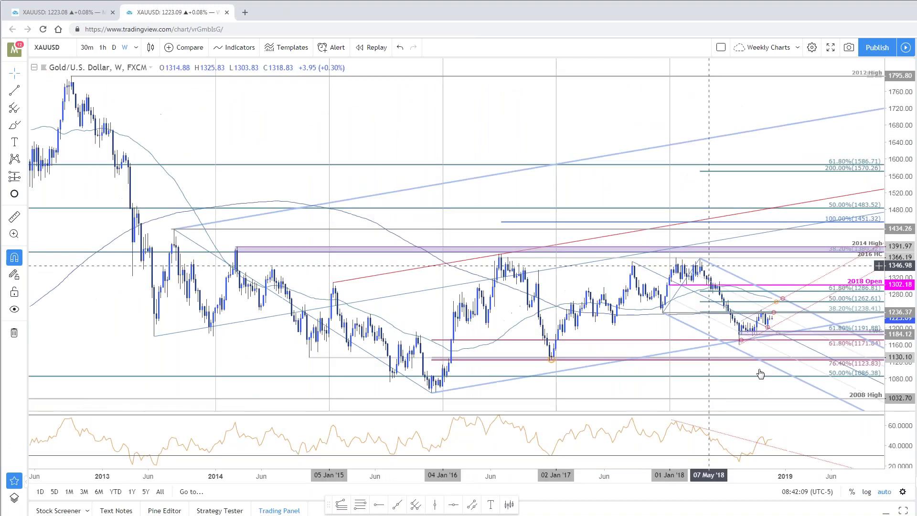
Step: Inspect the weekly gold channel and trend lines, opening the moving-average settings and cancelling unchanged
scroll(774, 436, "up", 5)
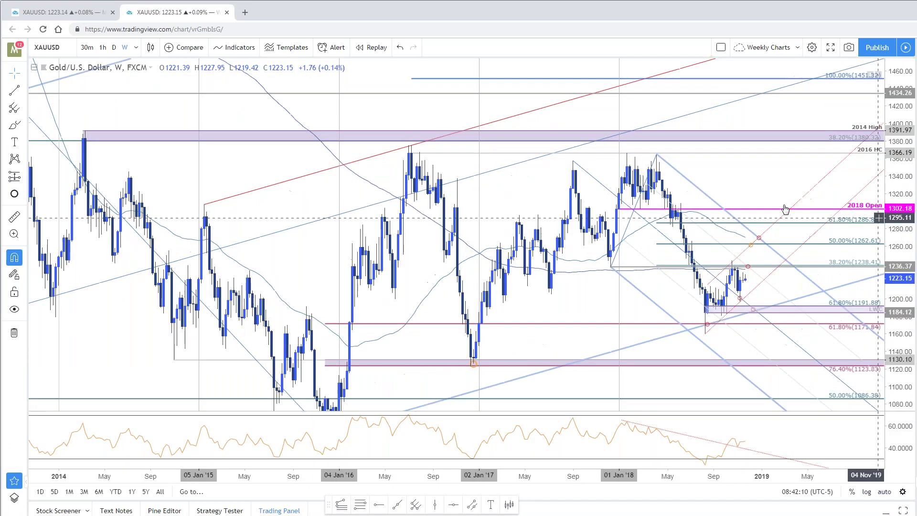
scroll(703, 138, "down", 1)
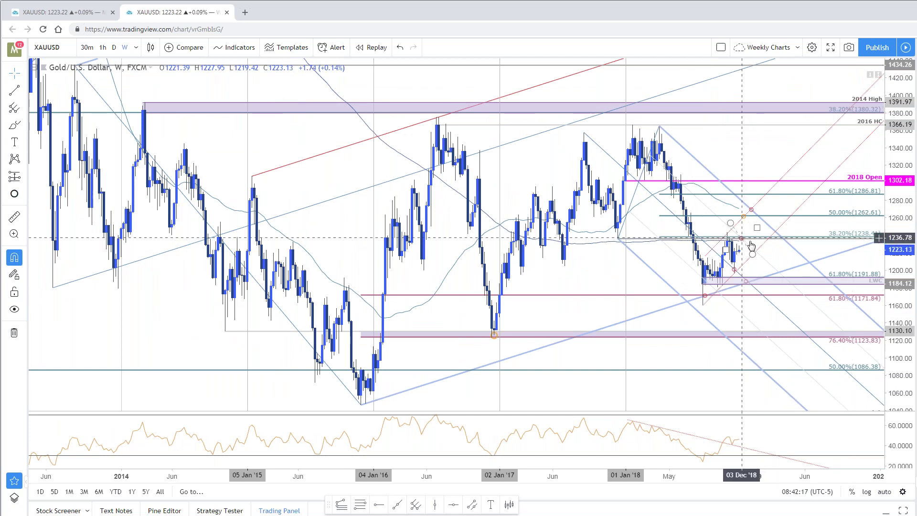
left_click(840, 200)
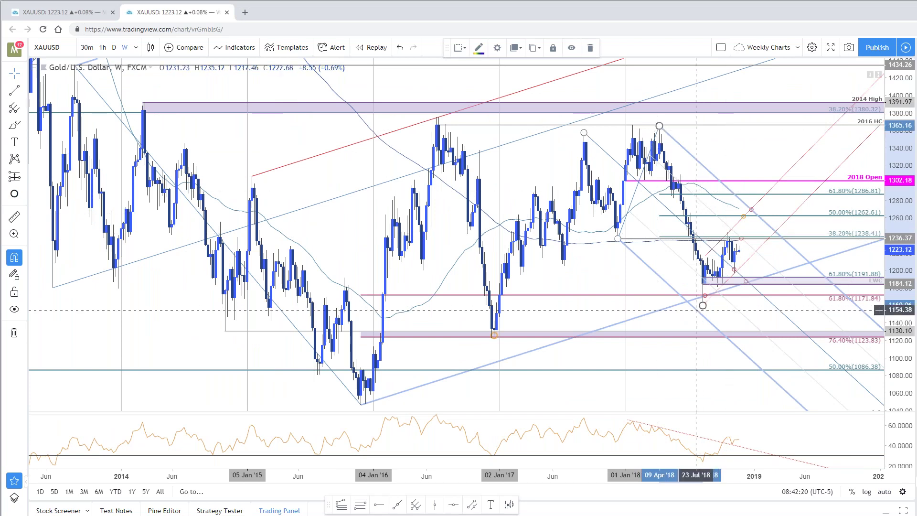
left_click(649, 247)
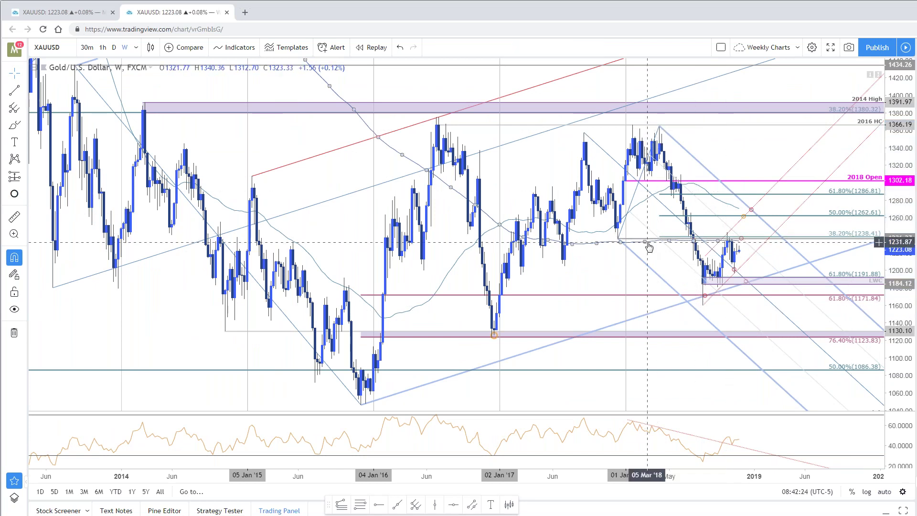
double_click(649, 247)
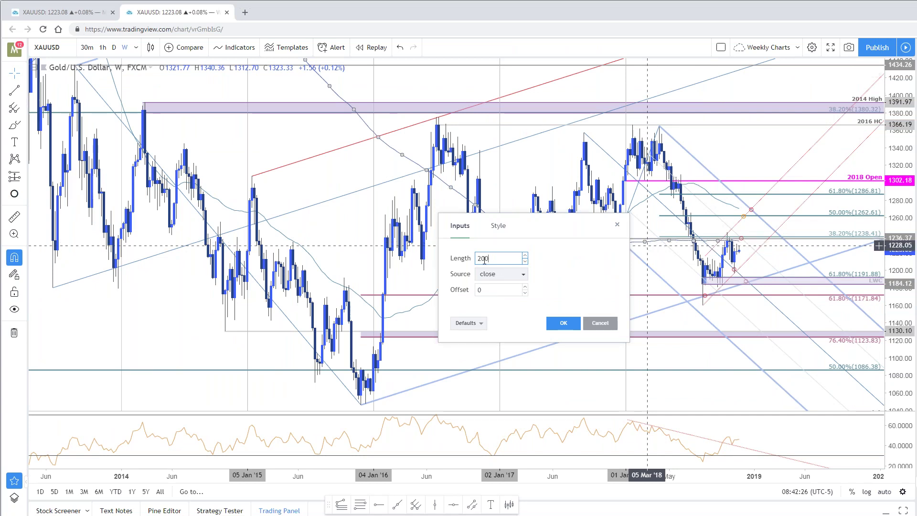
left_click(600, 325)
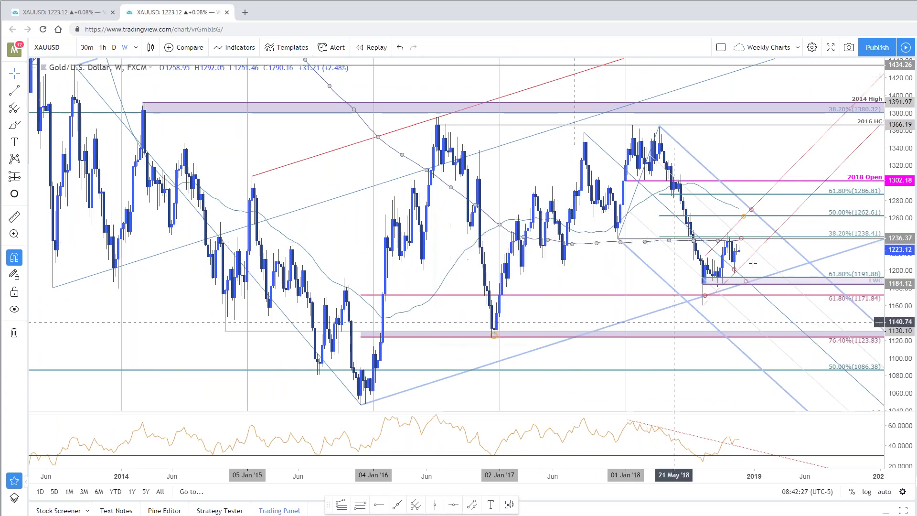
left_click(618, 254)
left_click(620, 243)
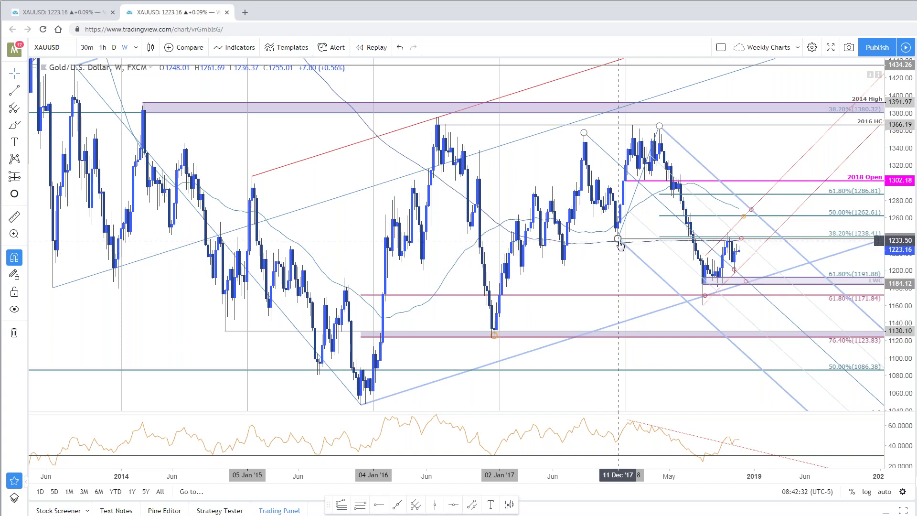
left_click(705, 209)
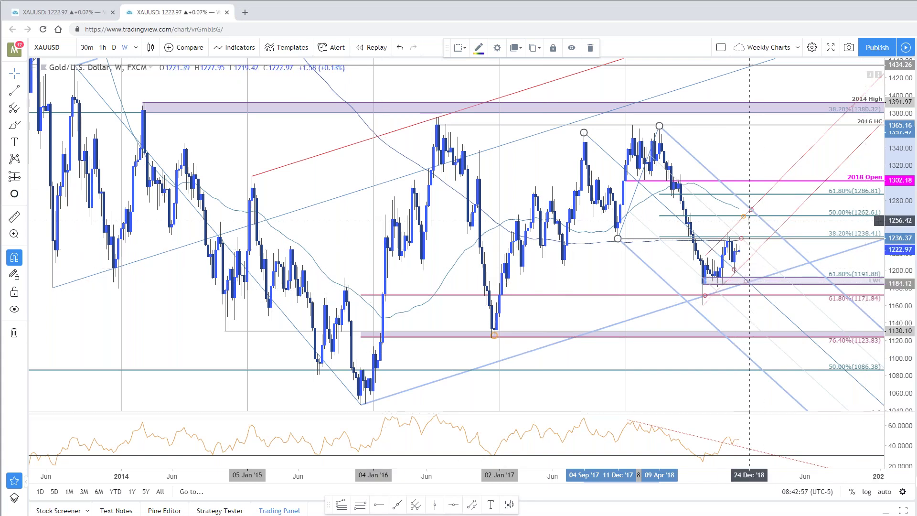
Step: Maximize the daily gold chart from the split layout and check the drawing at the November high
left_click(67, 12)
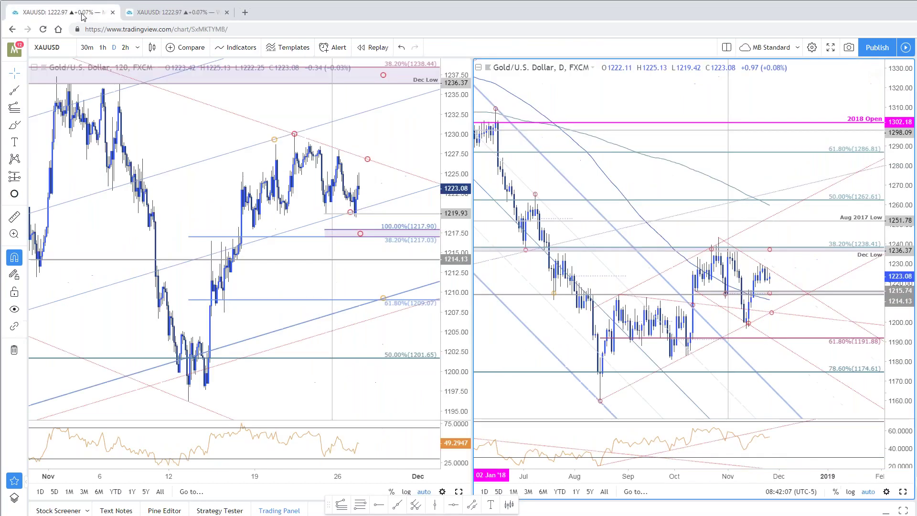
left_click(903, 493)
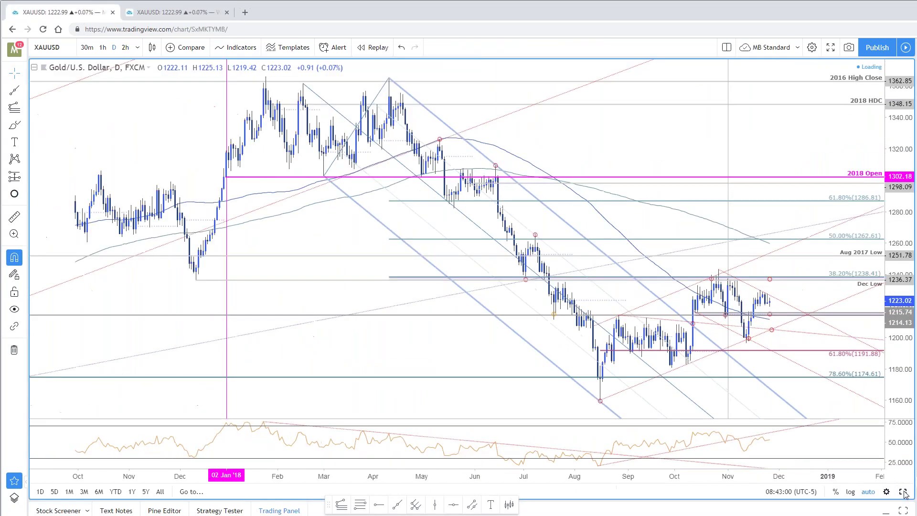
scroll(747, 262, "up", 1)
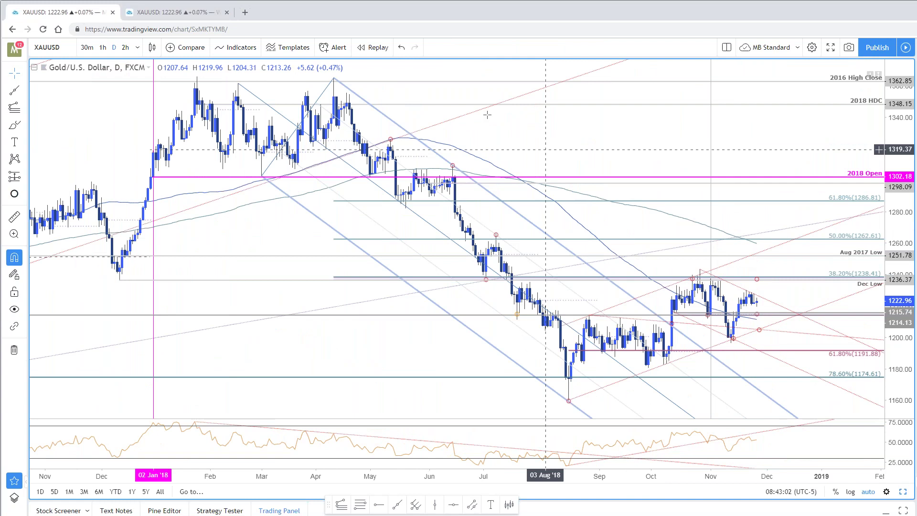
scroll(696, 327, "down", 2)
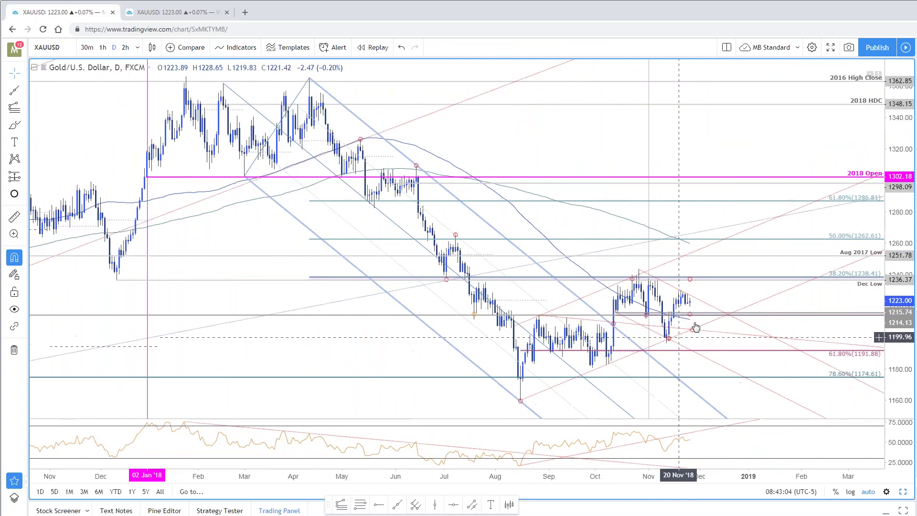
left_click(656, 279)
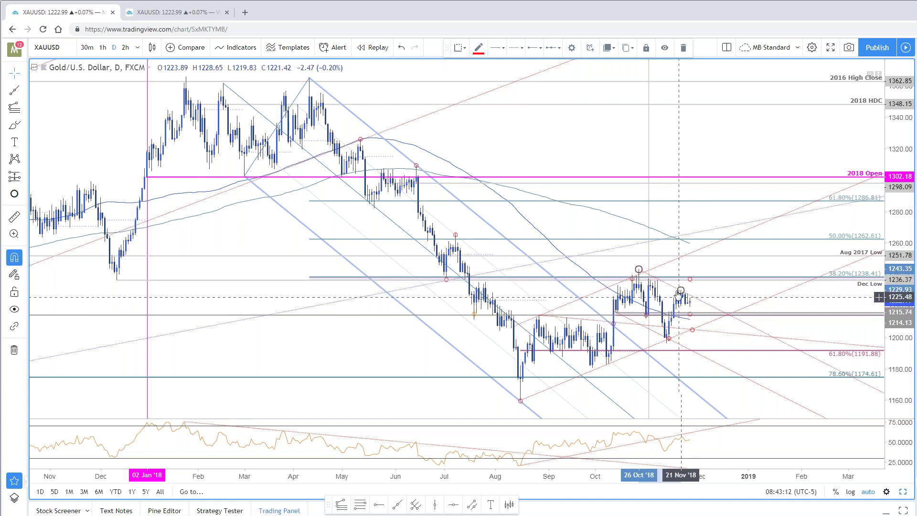
left_click(684, 299)
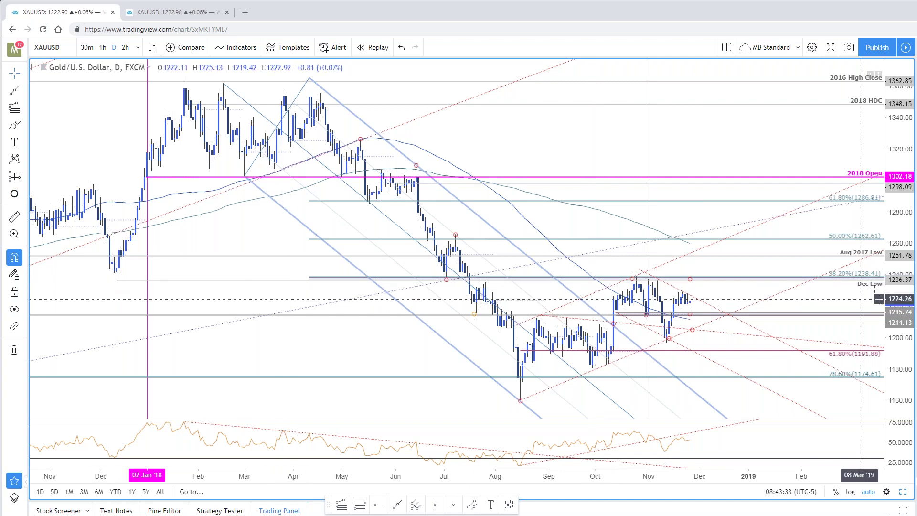
scroll(727, 288, "left", 2)
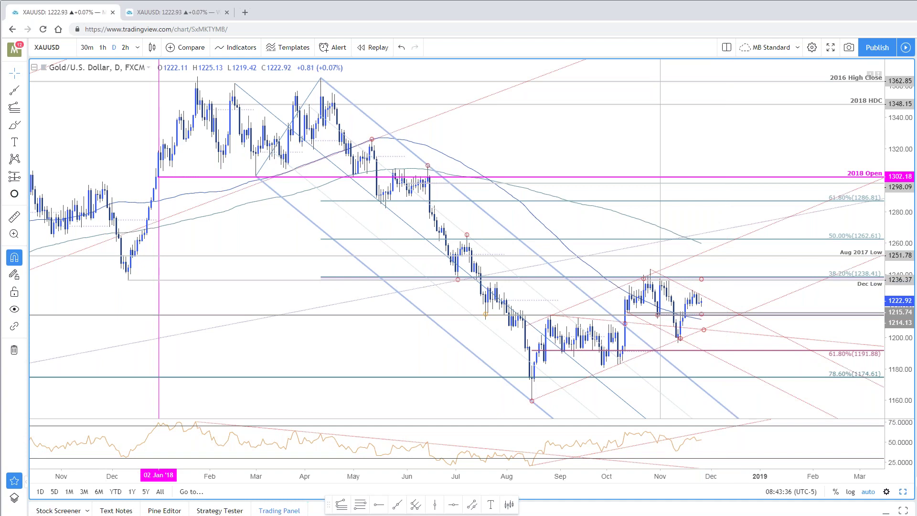
scroll(731, 294, "right", 2)
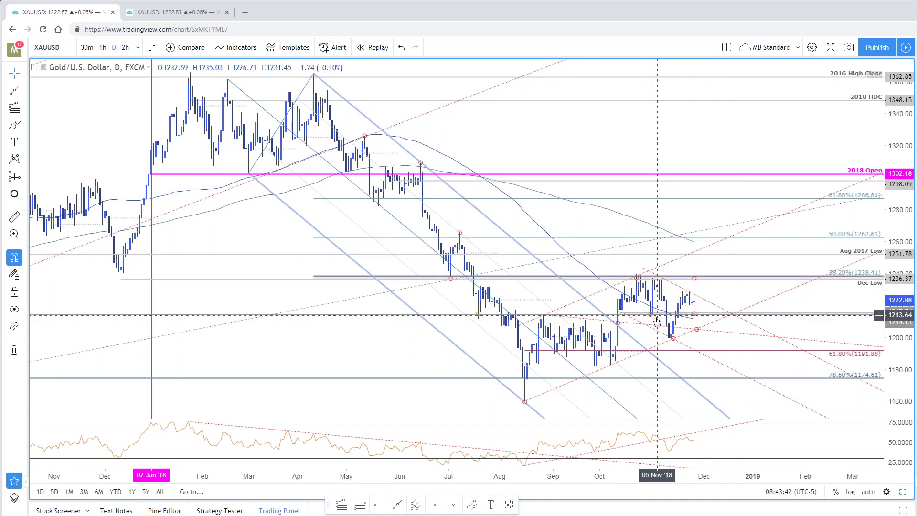
scroll(318, 345, "down", 4)
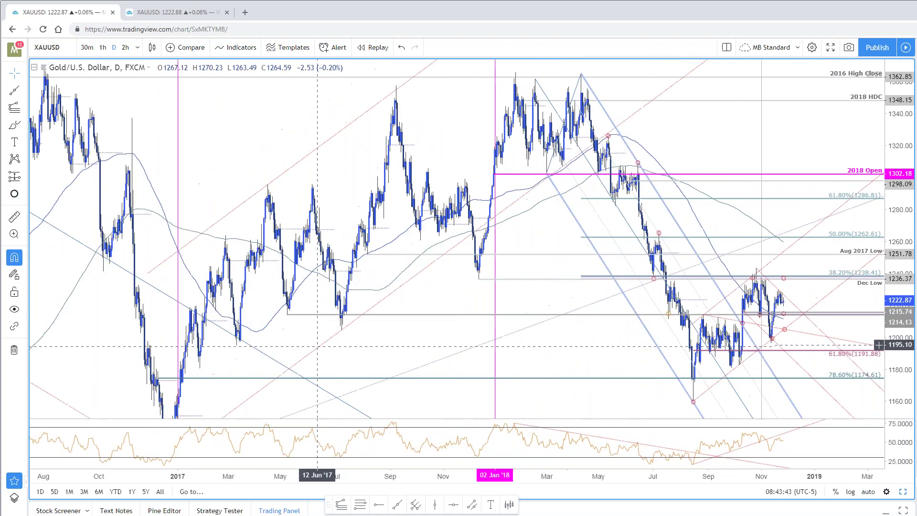
scroll(285, 313, "up", 1)
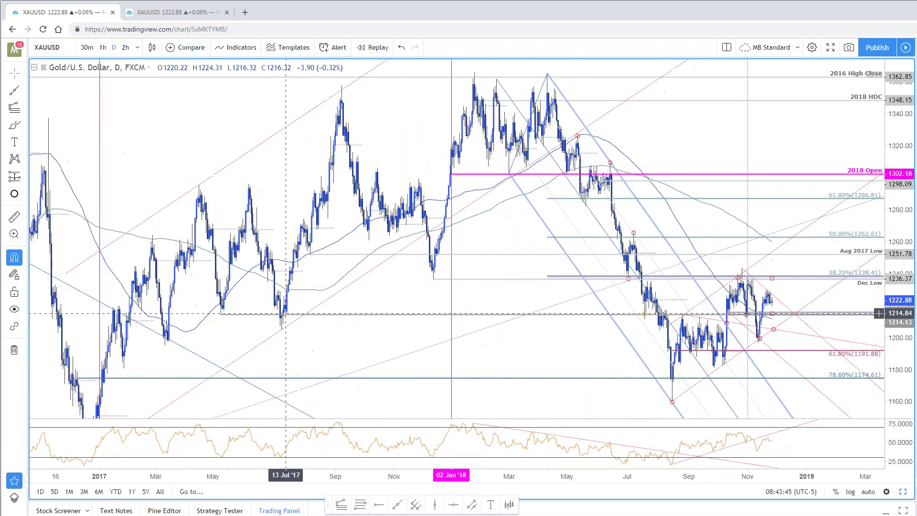
scroll(286, 313, "up", 1)
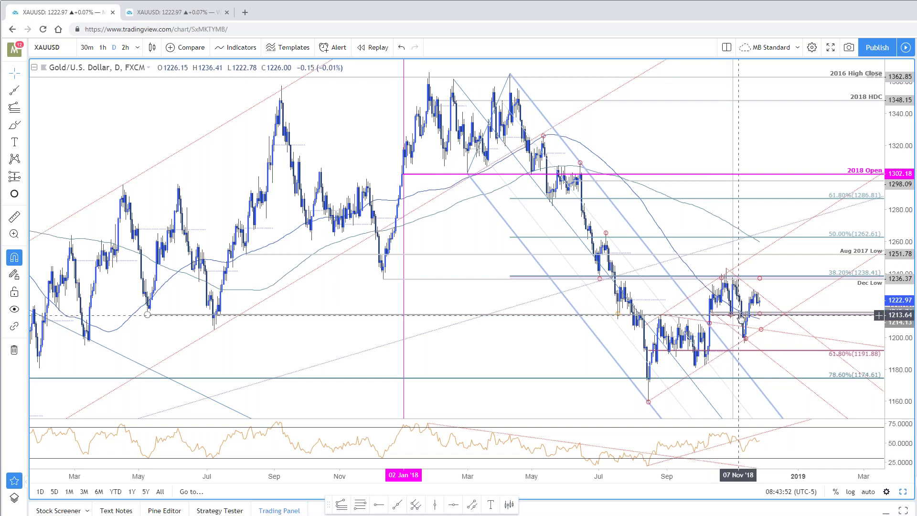
scroll(739, 325, "up", 2)
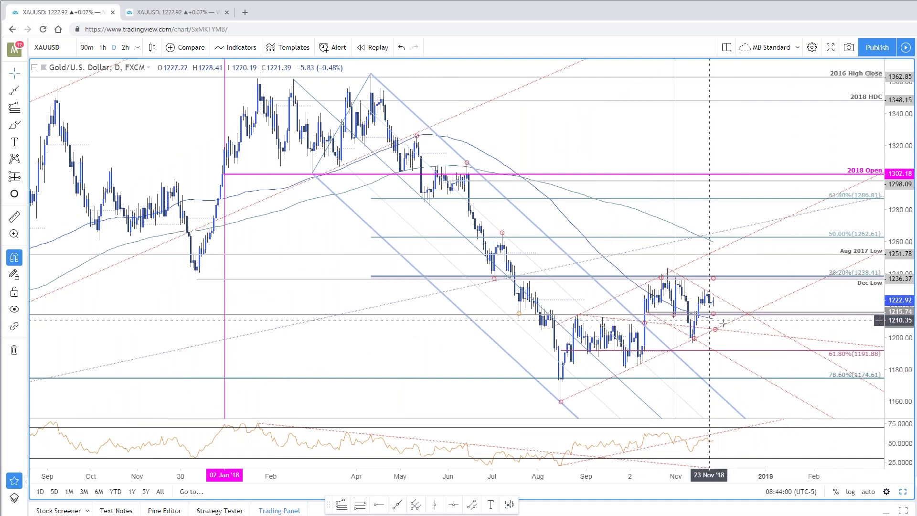
scroll(724, 330, "up", 1)
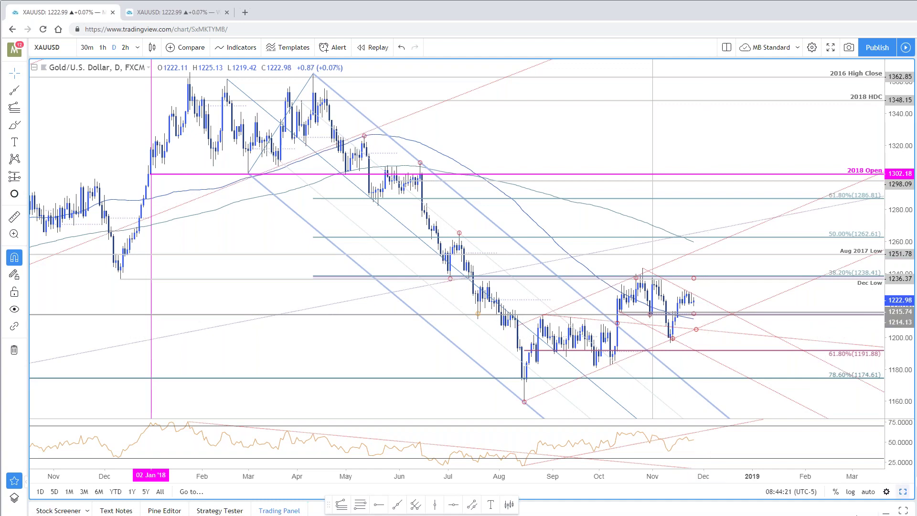
Step: Switch the gold chart to the 120-minute interval and leave room on the right
type("120")
key("Return")
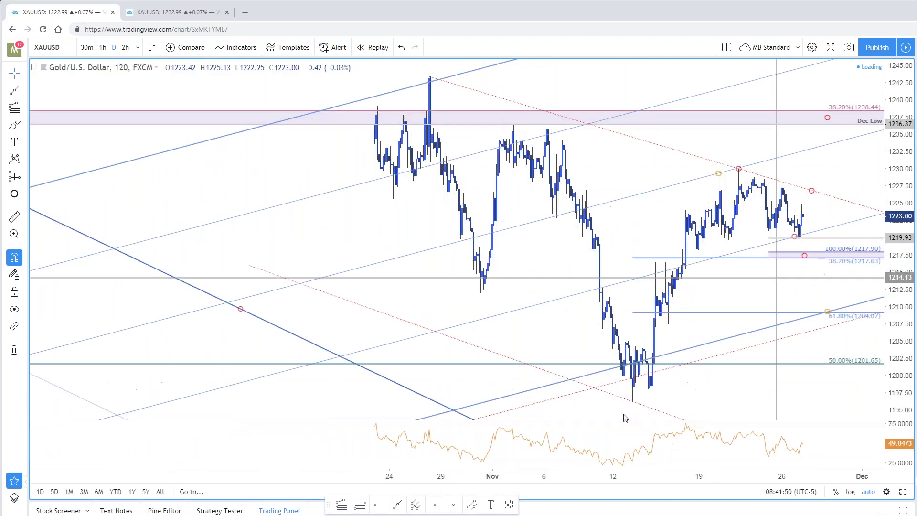
scroll(702, 357, "up", 3)
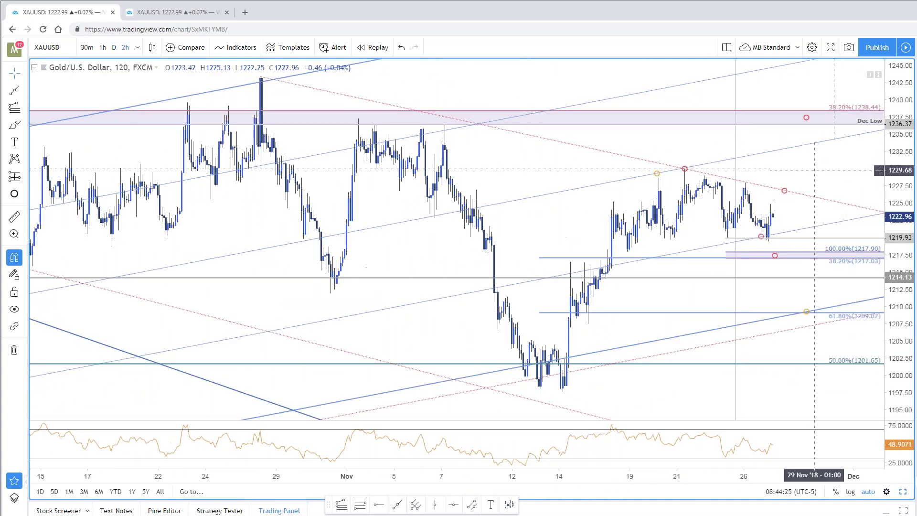
left_click_drag(698, 150, 681, 151)
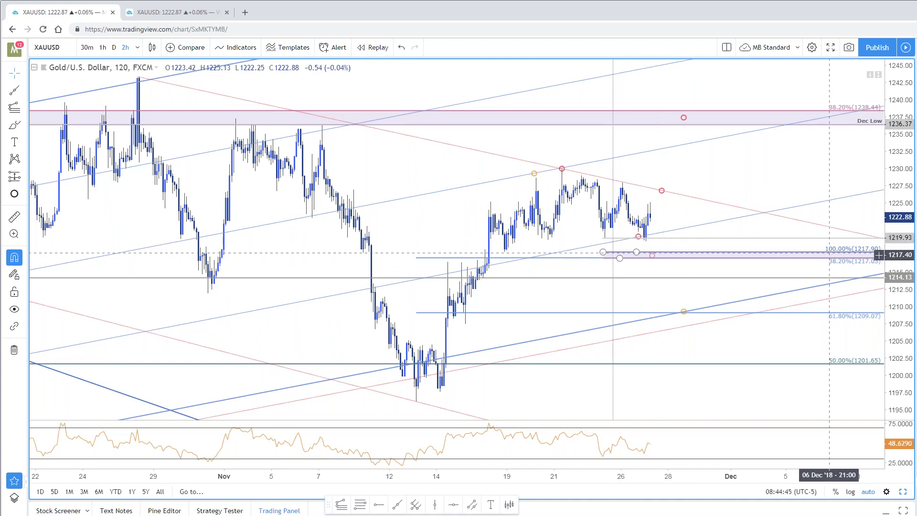
Step: Move the three-point Fibonacci drawing's lower anchor down to the 13 Nov low near 1196
left_click(831, 253)
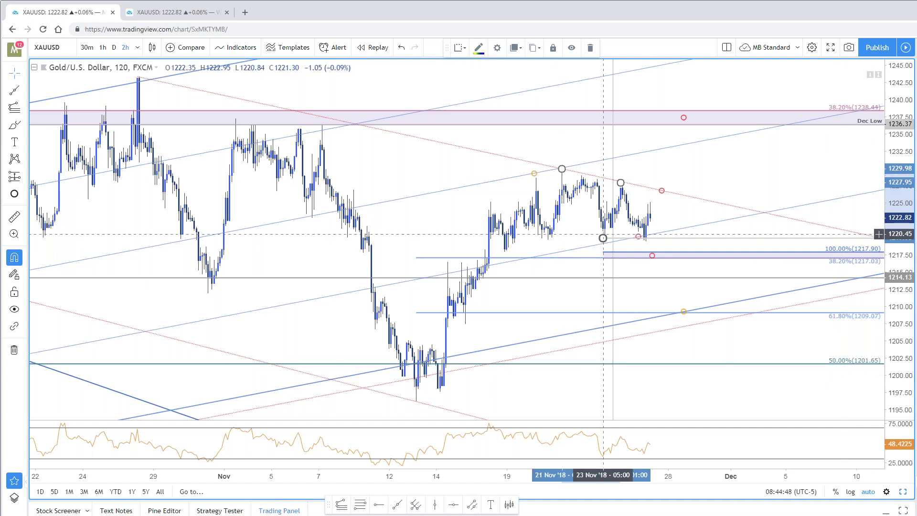
left_click_drag(621, 183, 416, 401)
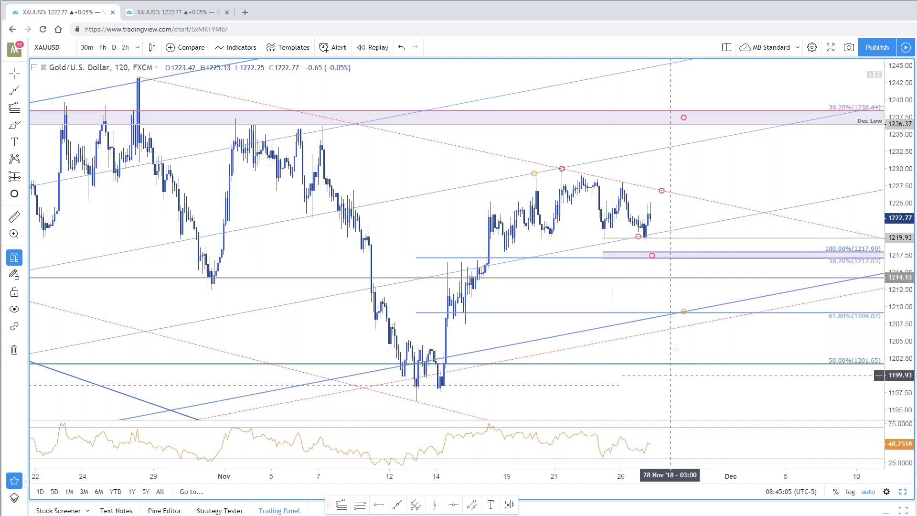
left_click(646, 312)
scroll(646, 312, "down", 3)
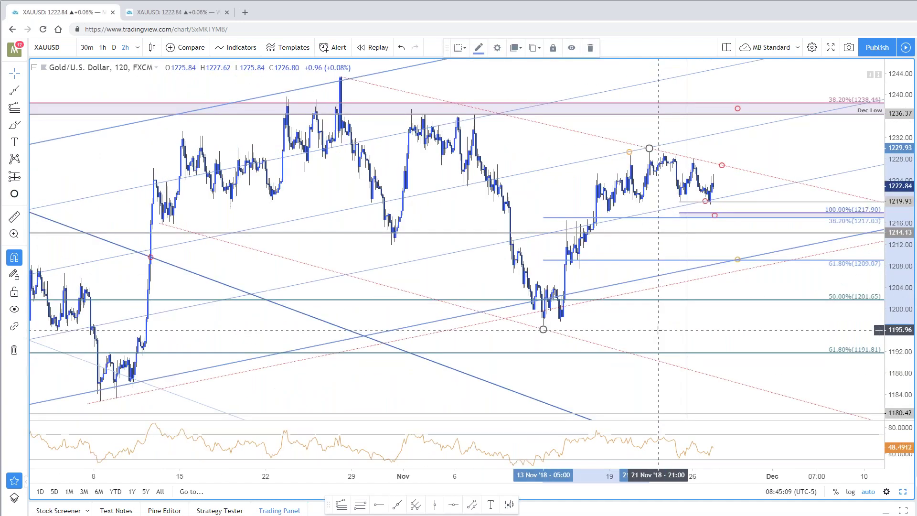
Step: Switch gold to 4-hour bars, bring August history into view, and bring up the SB Trade Desk update
type("240")
key("Return")
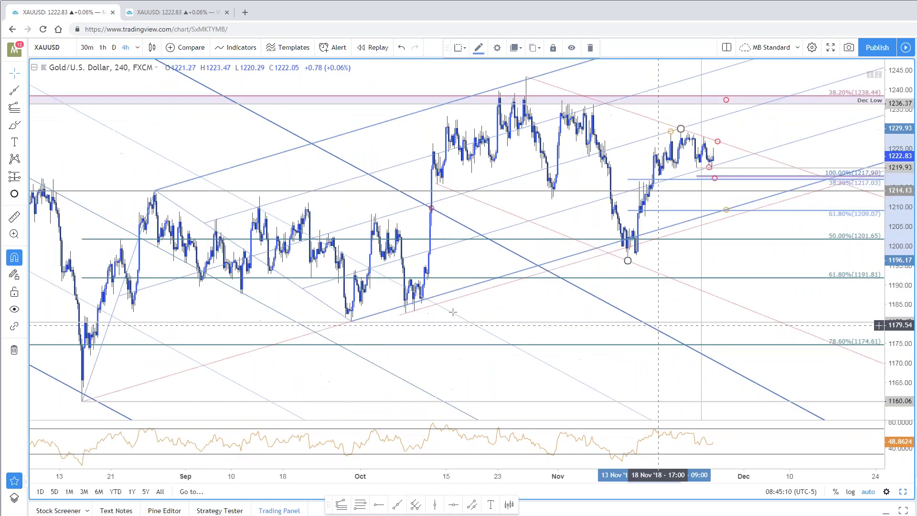
scroll(372, 332, "up", 2)
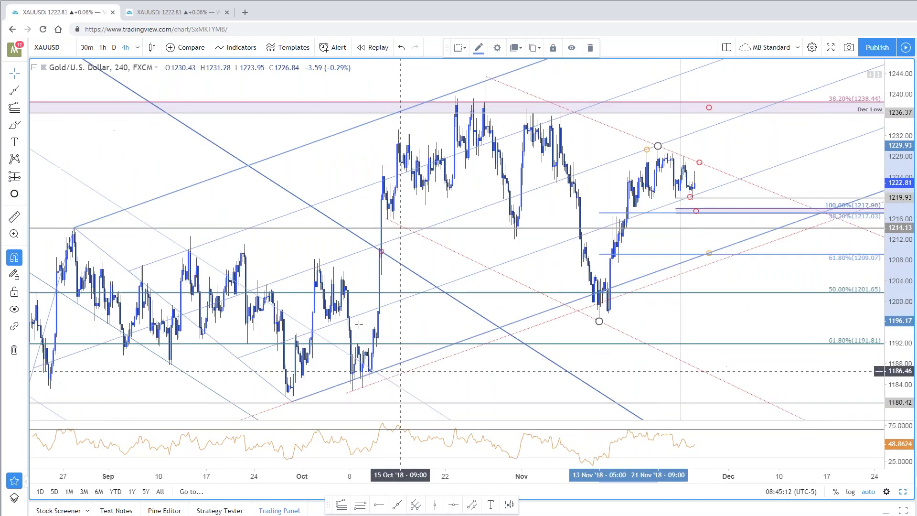
left_click_drag(270, 127, 323, 126)
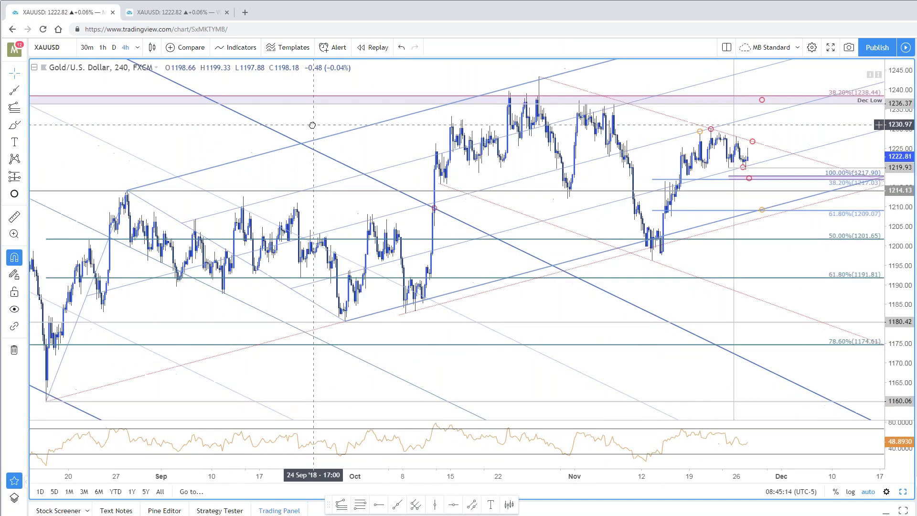
key("alt+Tab")
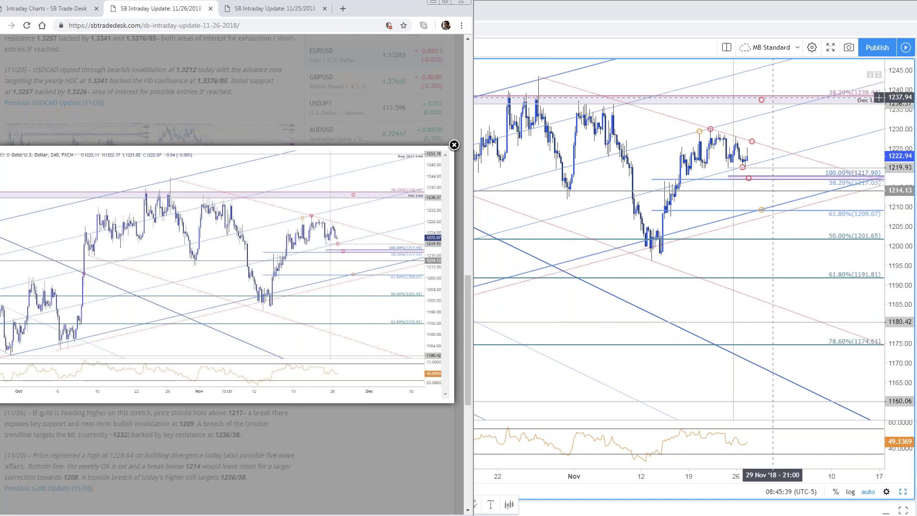
Step: Zoom in and select the Fibonacci drawing, bringing the 4-hour gold chart back to the front
scroll(775, 168, "up", 2)
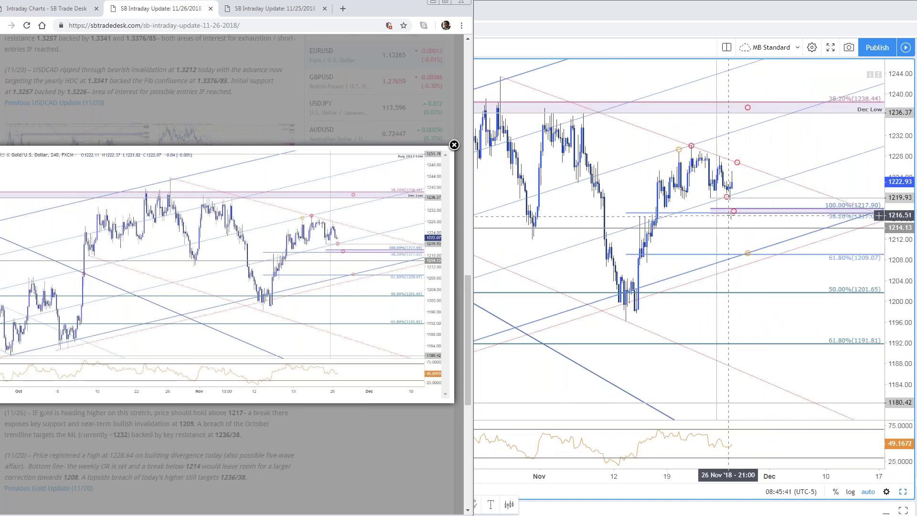
left_click(737, 219)
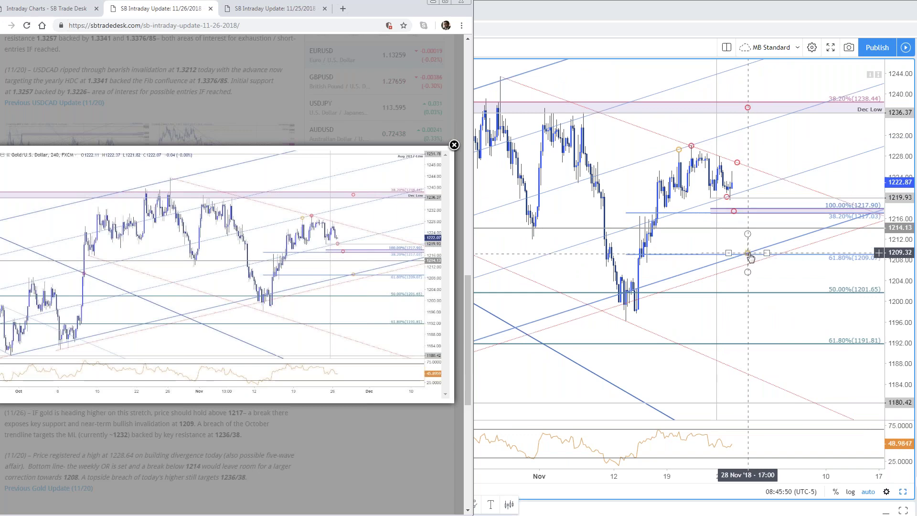
left_click(802, 338)
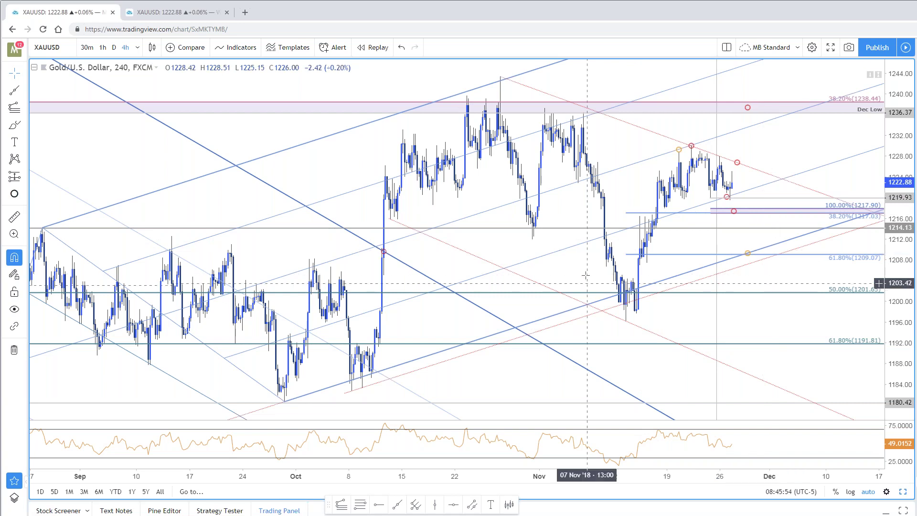
Step: Draw a trend line from the 13 Sep high to the 2 Oct high on the 4-hour gold chart
scroll(586, 276, "down", 3)
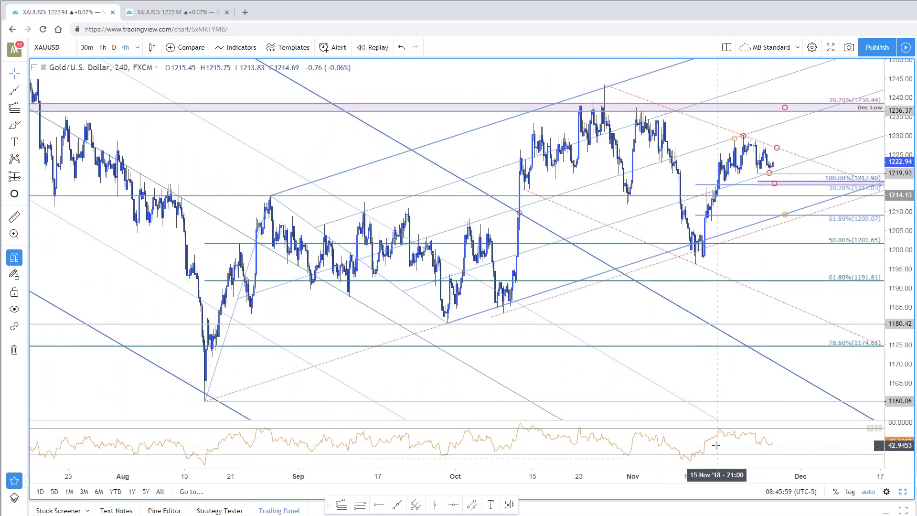
scroll(613, 378, "up", 2)
key("alt+t")
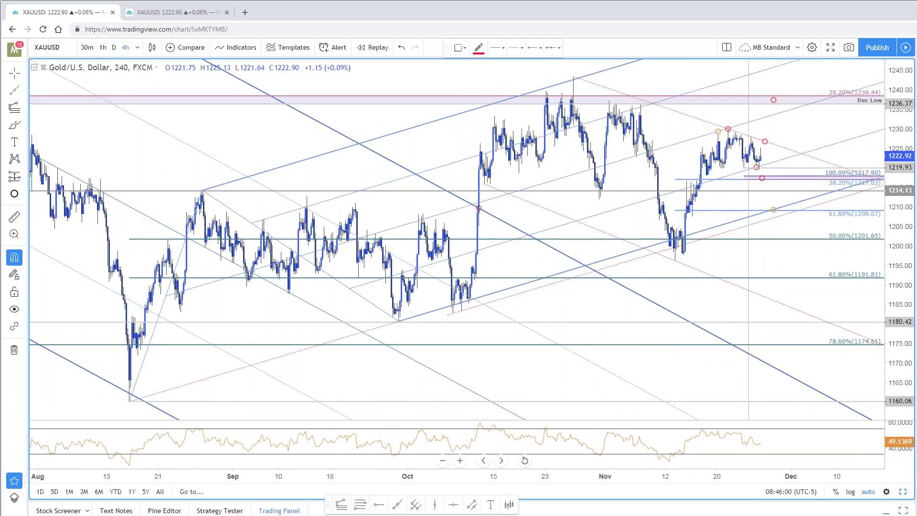
left_click(307, 196)
left_click(423, 213)
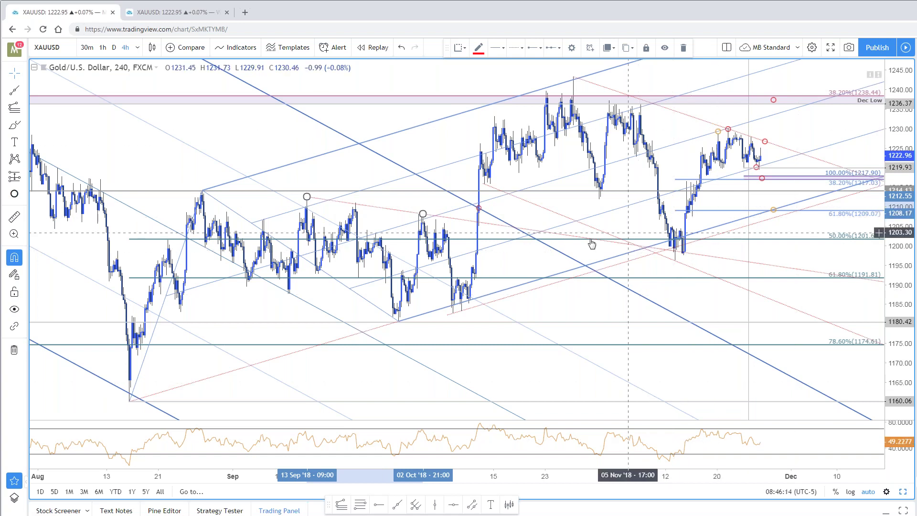
left_click(560, 236)
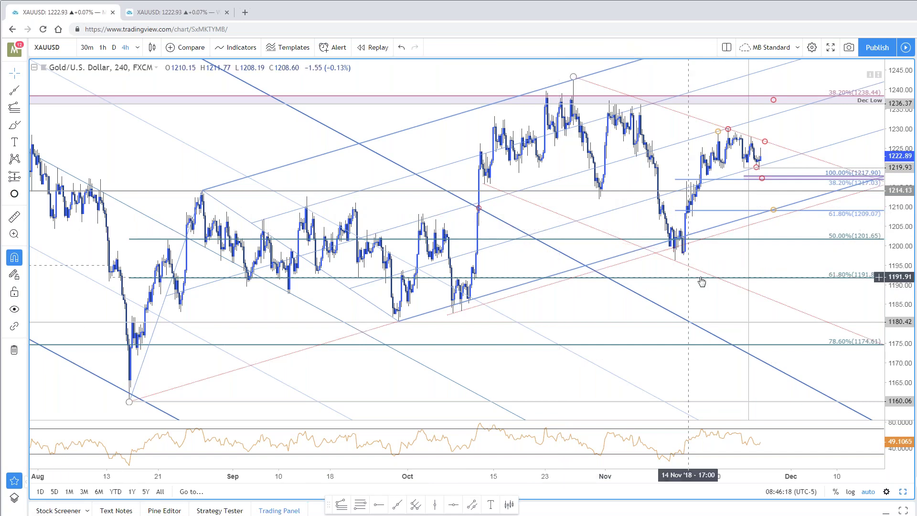
scroll(702, 282, "up", 2)
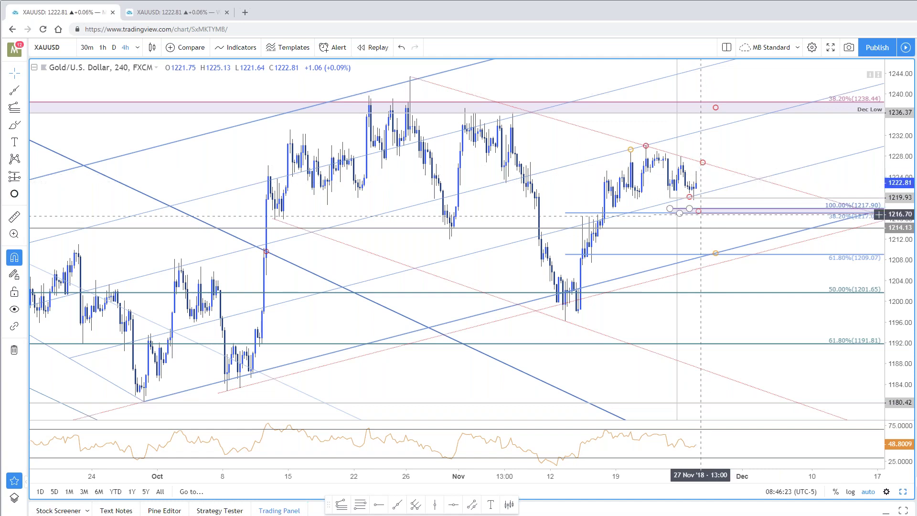
left_click(705, 217)
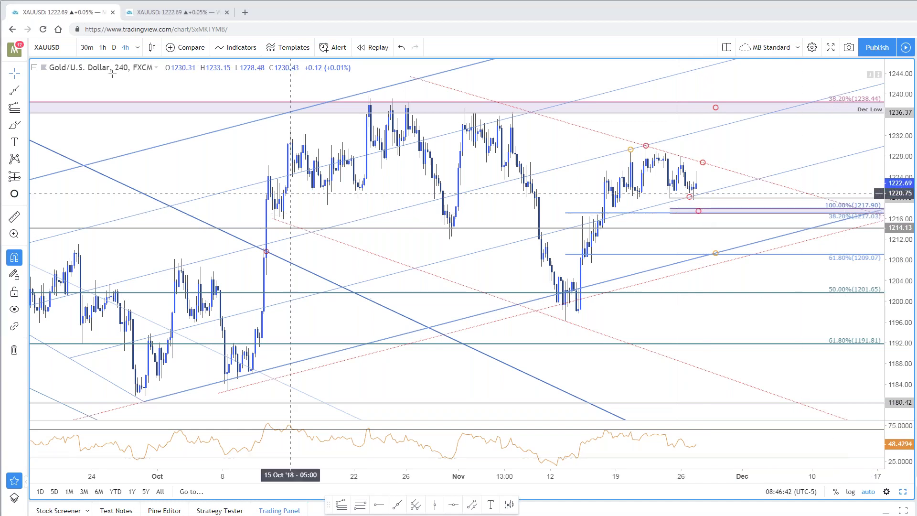
Step: In SB Trade Desk, close the enlarged gold chart and open the 11/25/2018 intraday update
key("alt+Tab")
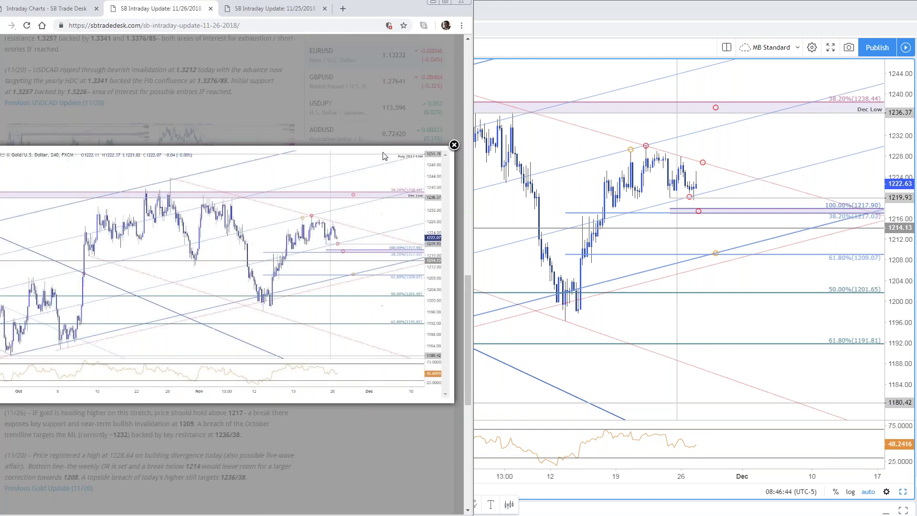
left_click(400, 450)
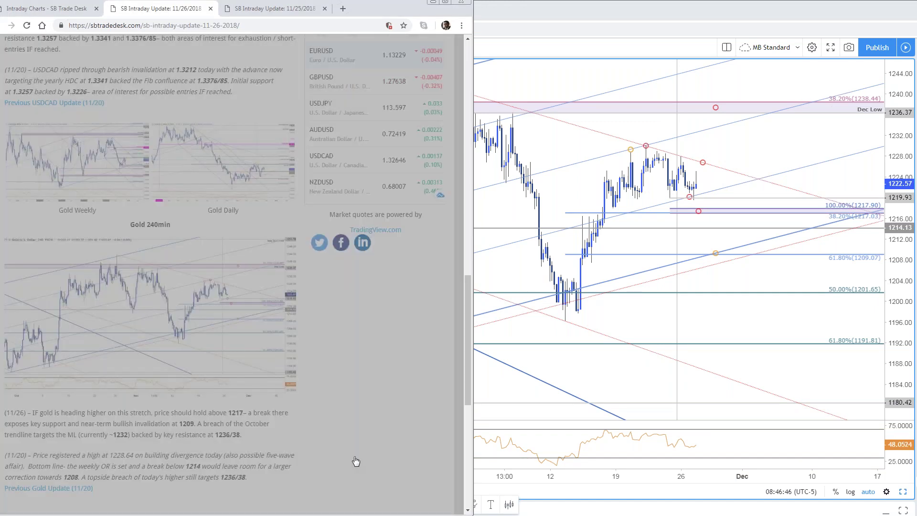
scroll(349, 342, "up", 5)
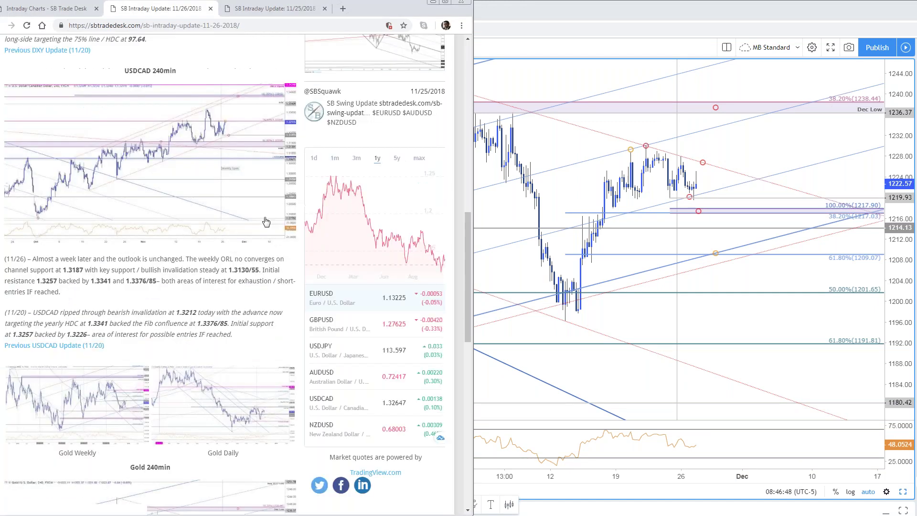
scroll(267, 221, "up", 7)
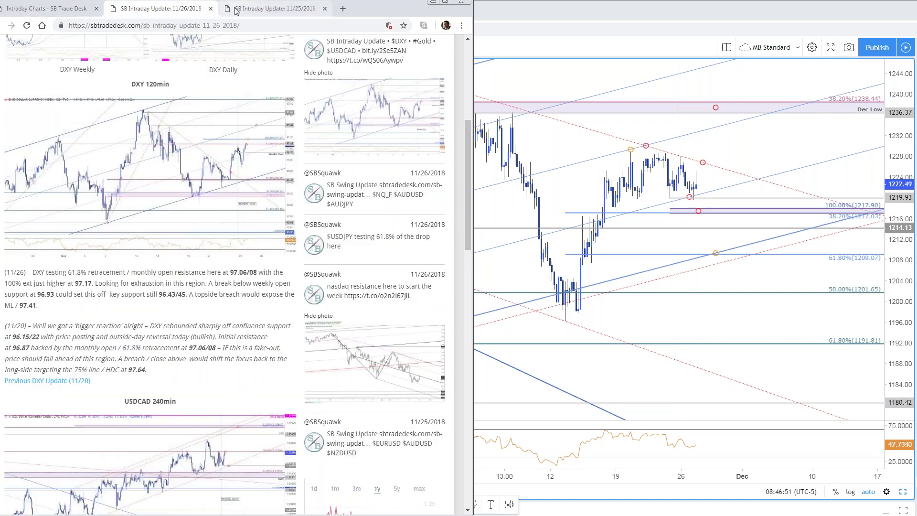
left_click(236, 9)
scroll(248, 336, "down", 1)
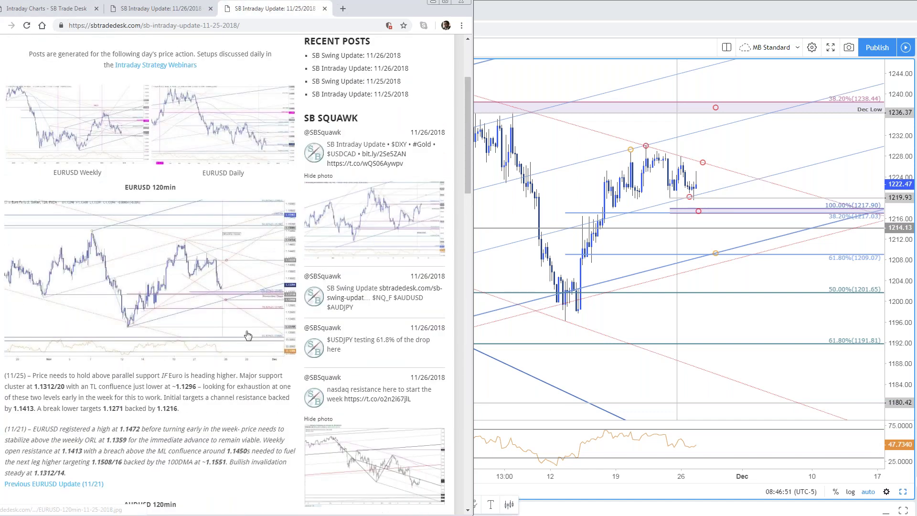
scroll(250, 324, "up", 1)
scroll(254, 286, "up", 1)
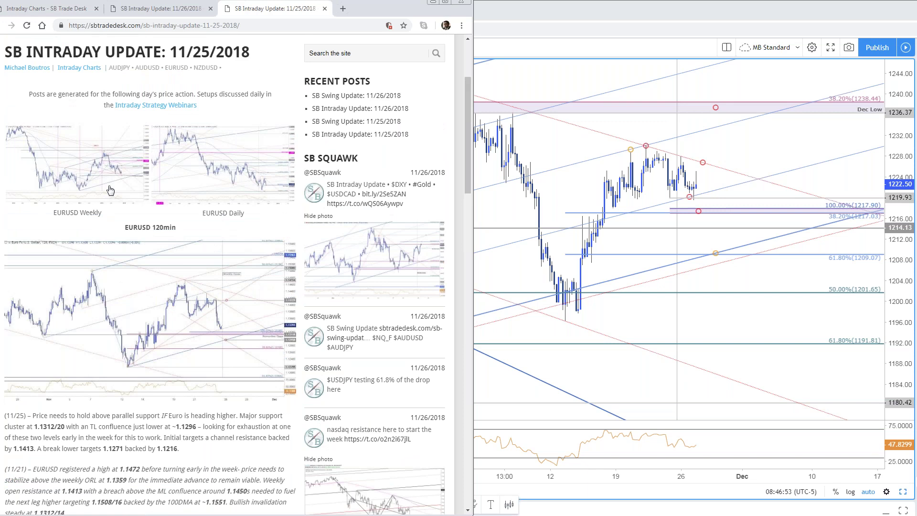
Step: View the EURUSD Weekly, Daily and 120min images, then return to TradingView
left_click(119, 185)
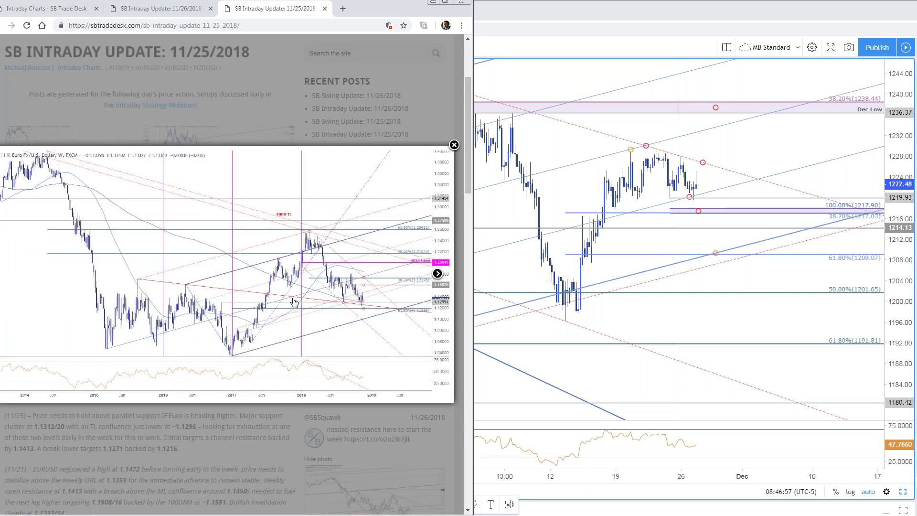
mouse_move(366, 314)
left_click(437, 278)
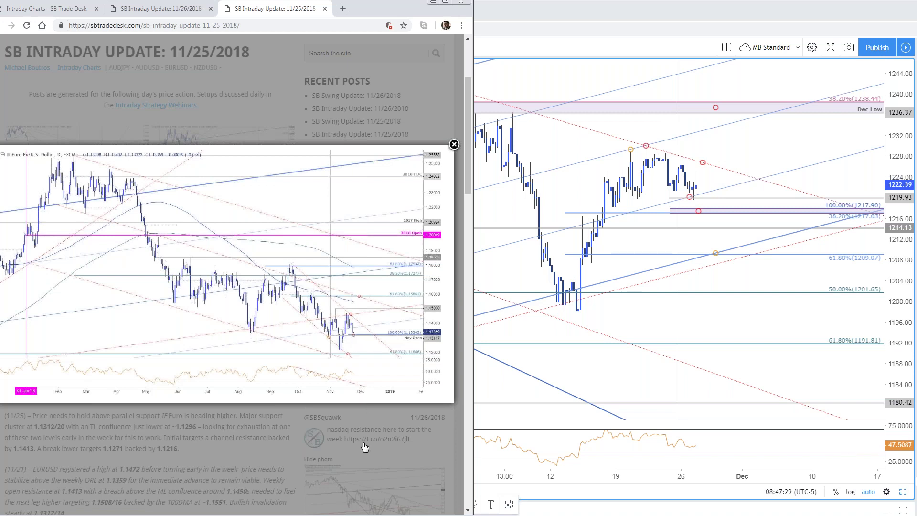
left_click(267, 427)
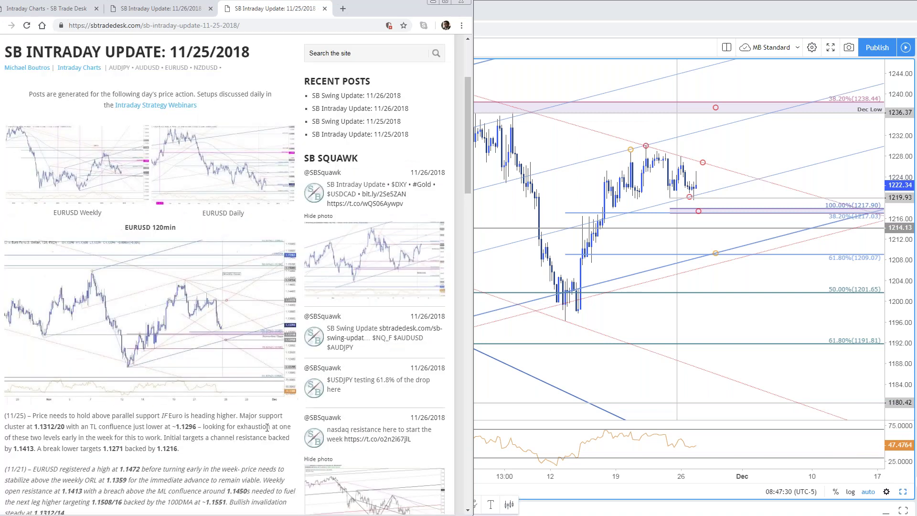
left_click(248, 399)
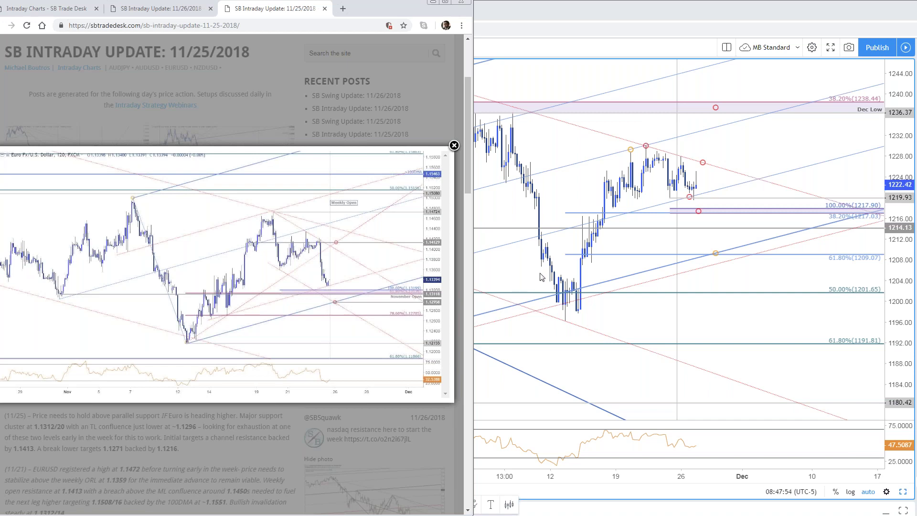
left_click(769, 144)
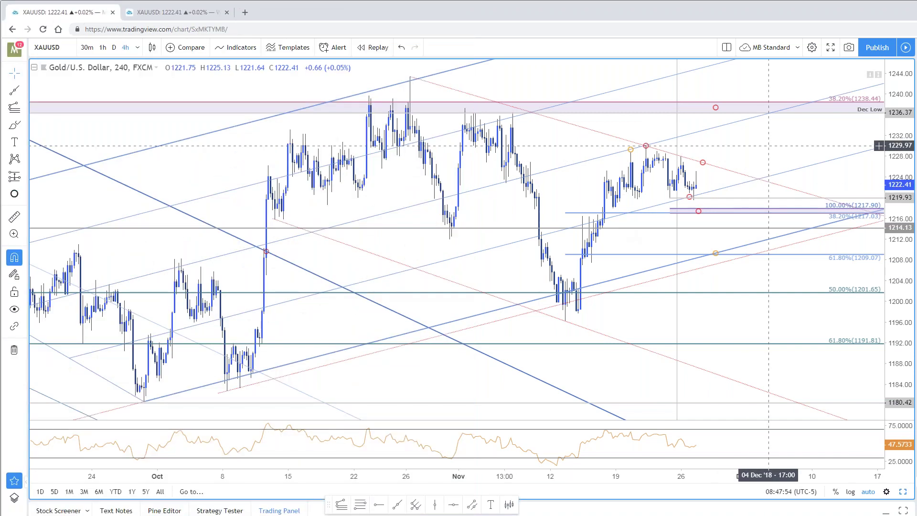
Step: Open the EURUSD layout, expand its pane to full width, and set 2-hour bars for comparison
left_click(903, 491)
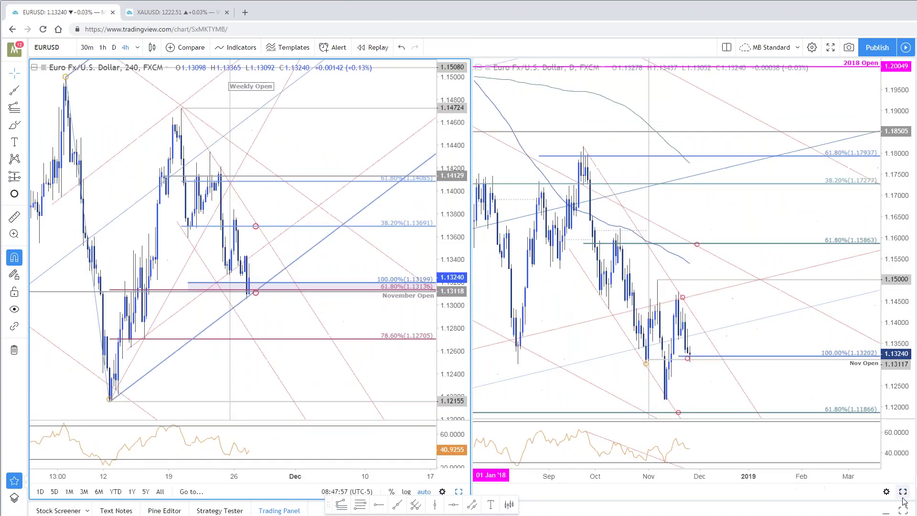
left_click(459, 492)
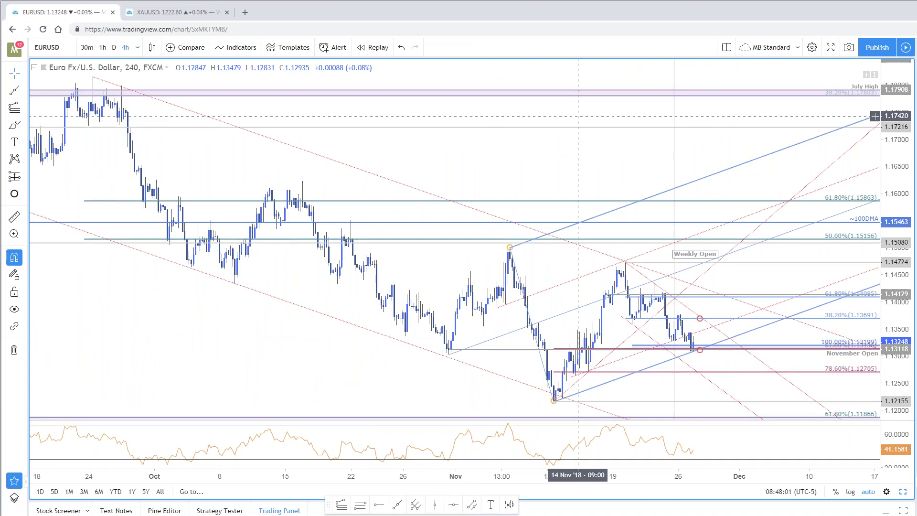
type("120")
key("Return")
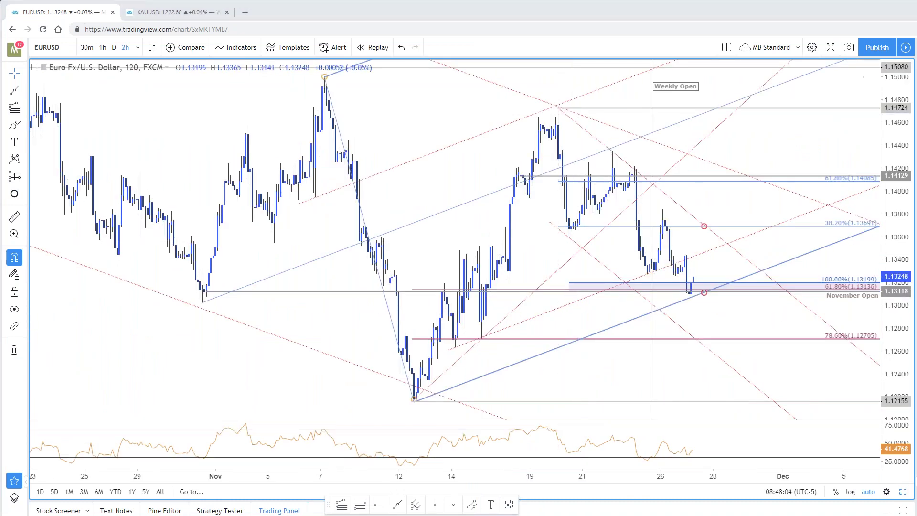
key("alt+Tab")
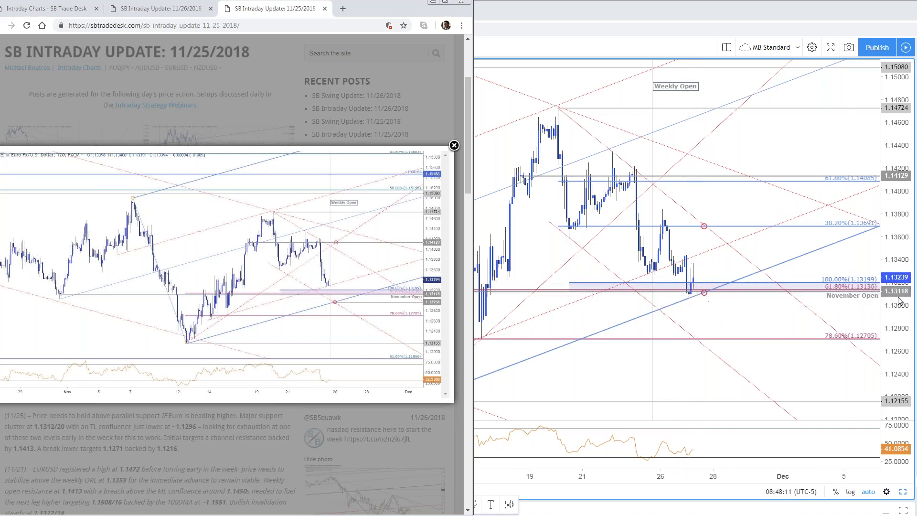
Step: Bring the TradingView EURUSD 2-hour chart back in front of SB Trade Desk
left_click(700, 311)
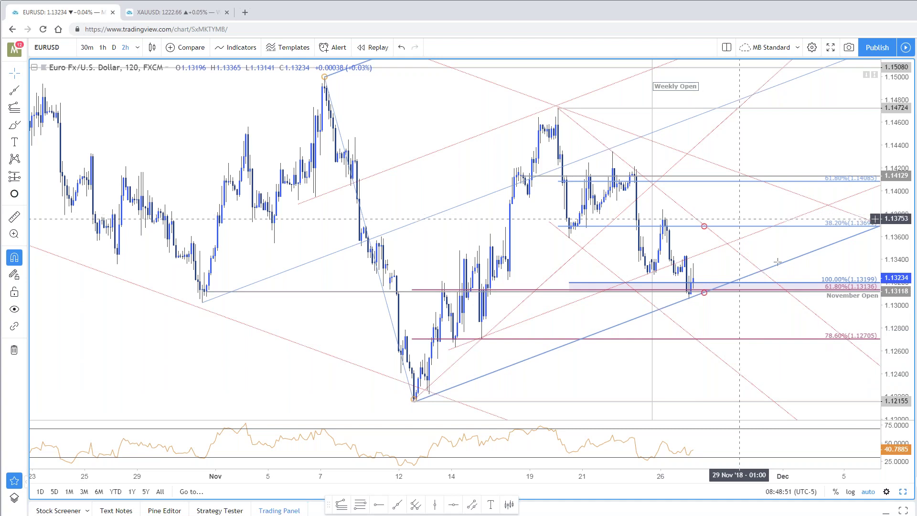
Step: Inspect the blue trend line, Fibonacci retracement and red dotted trend line on the EURUSD chart
left_click(789, 231)
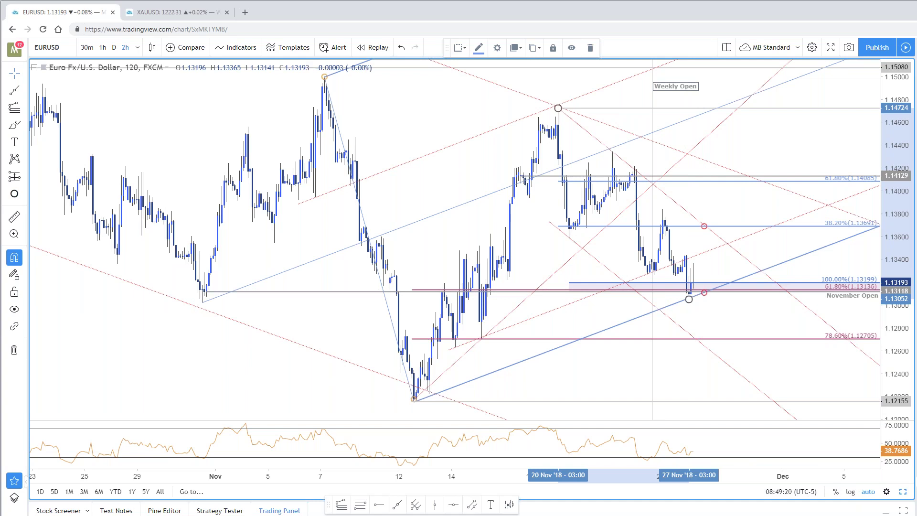
left_click(766, 293)
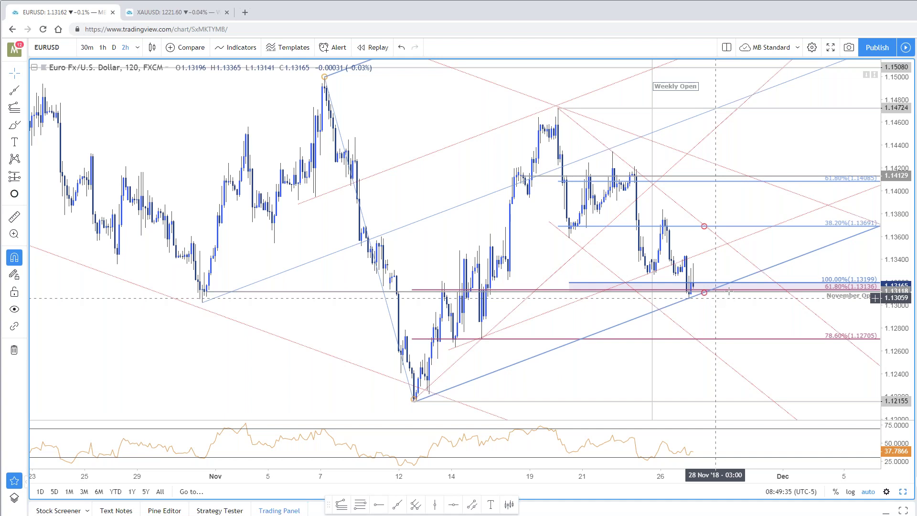
left_click(847, 284)
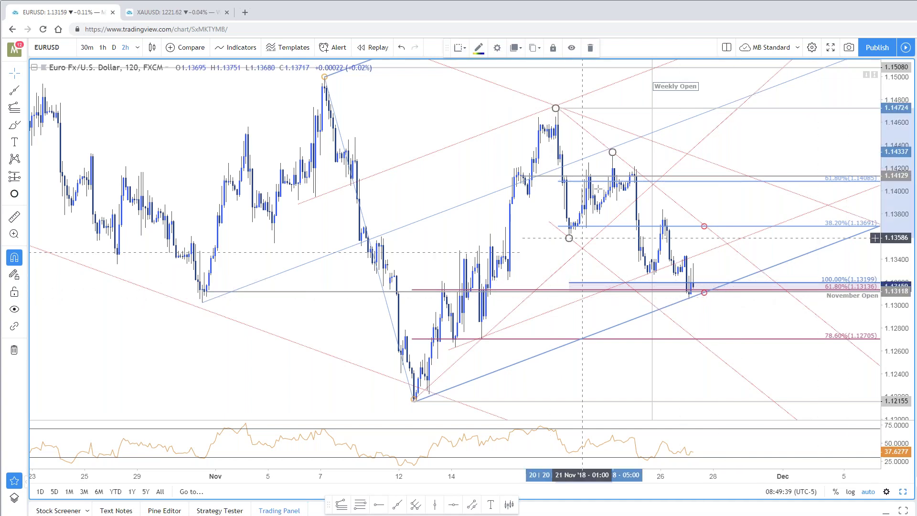
left_click(487, 329)
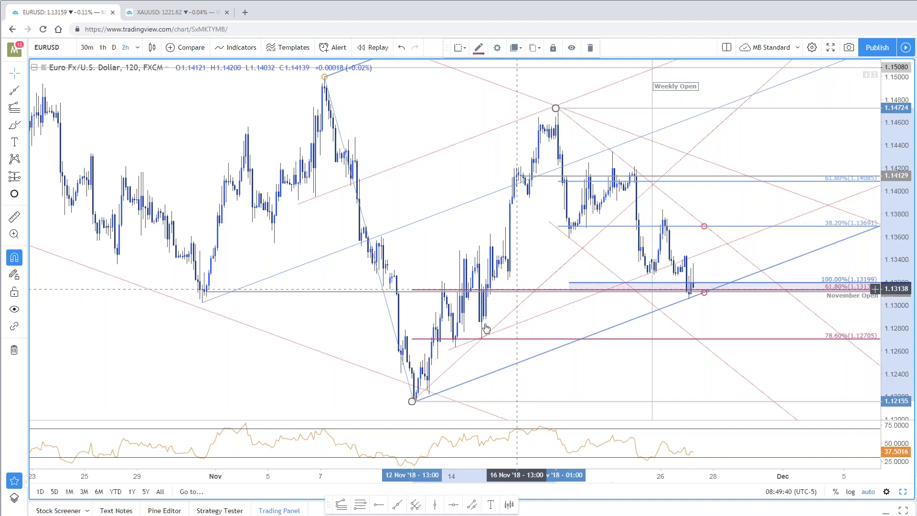
left_click(726, 319)
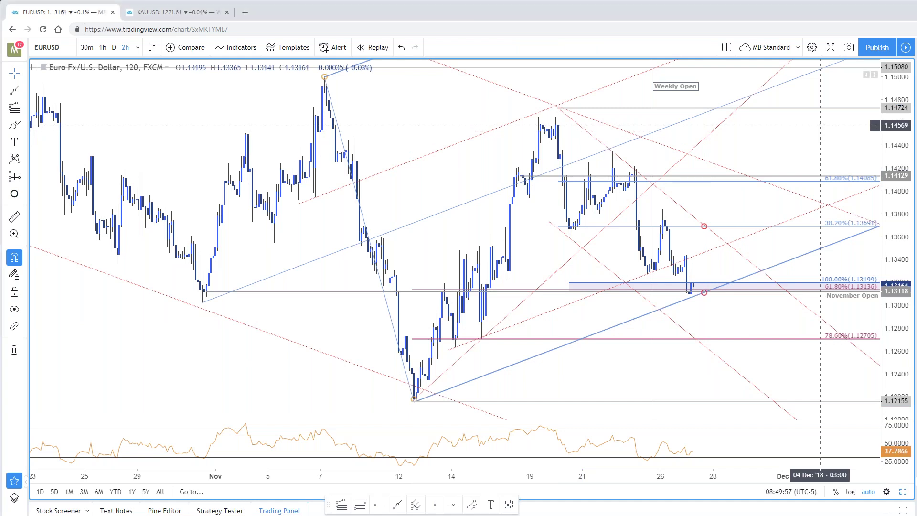
Step: Switch EURUSD to 30-minute then 10-minute bars and centre recent price action
type("30")
key("Return")
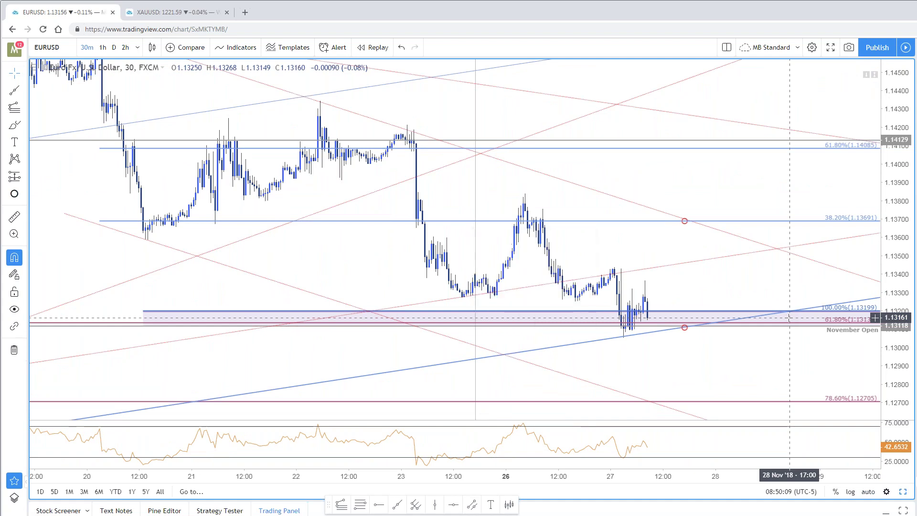
type("10")
key("Return")
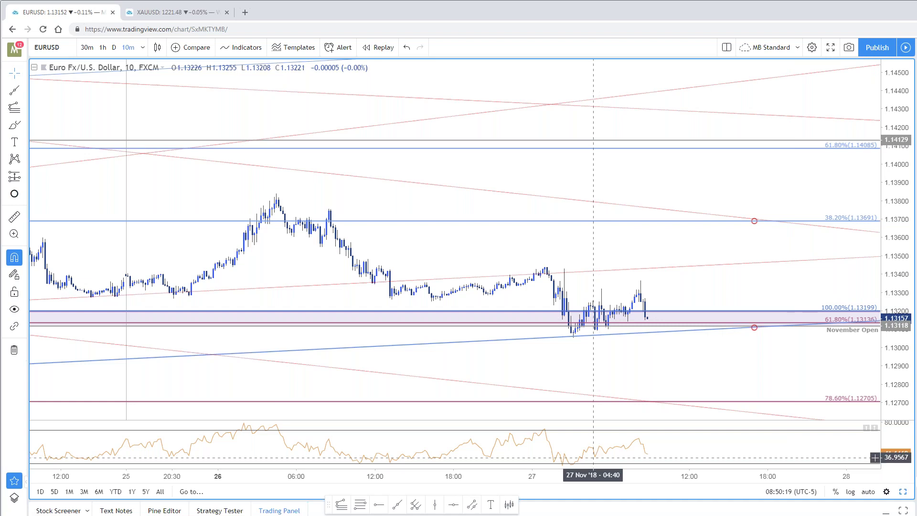
left_click_drag(647, 257, 626, 206)
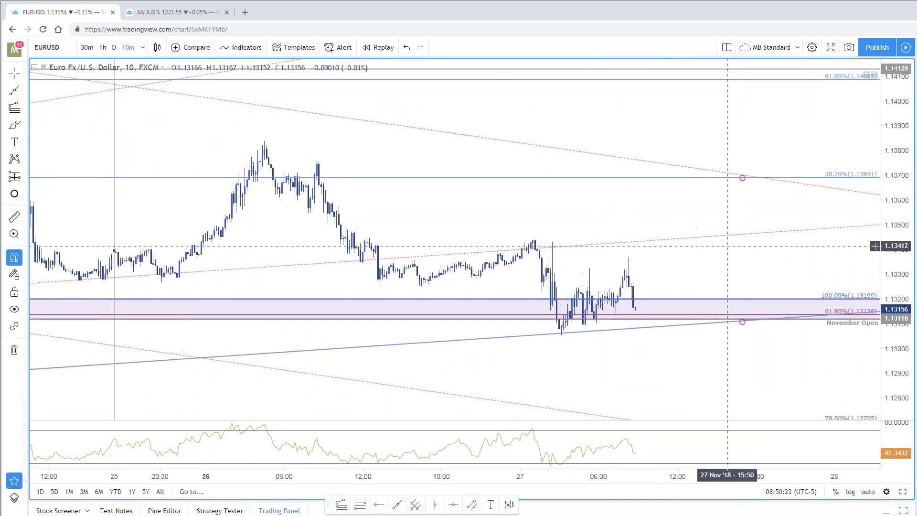
left_click(594, 454)
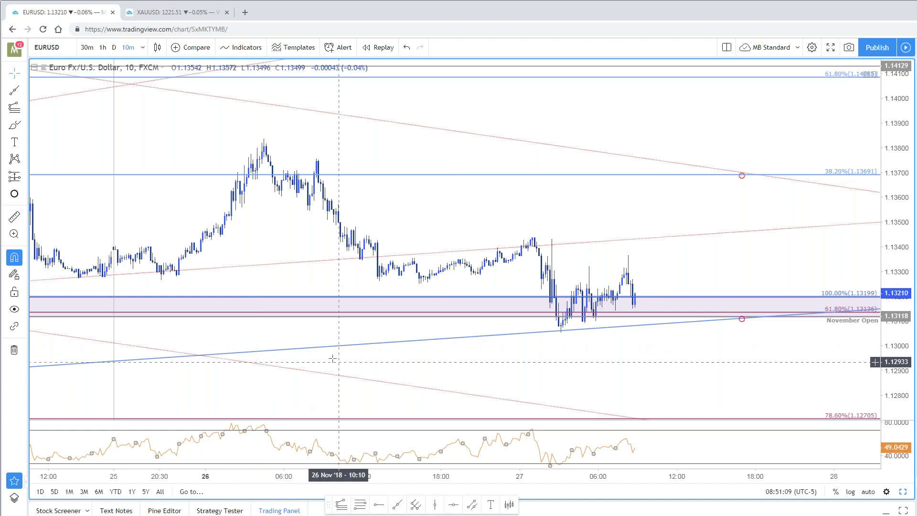
Step: Stretch the price scale to frame the 1.1320 support zone, then enter 120 for 2-hour bars
scroll(497, 311, "down", 1)
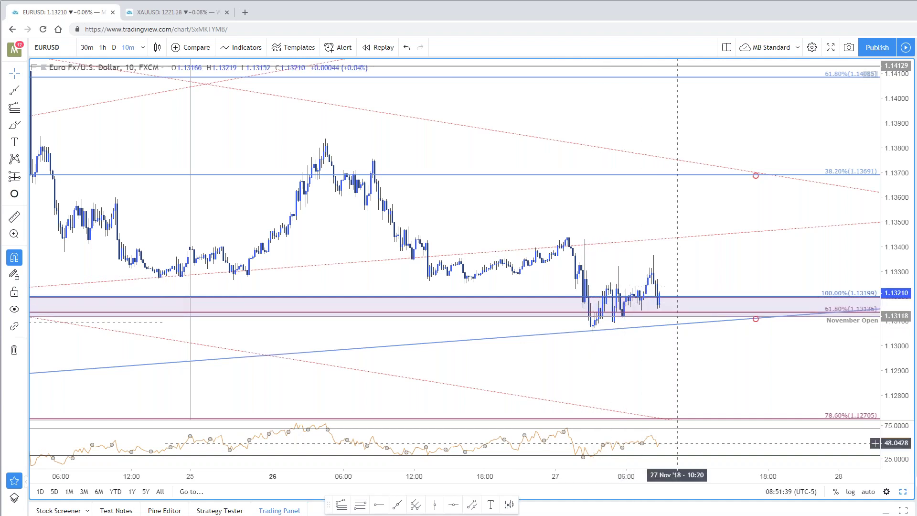
left_click_drag(735, 264, 742, 262)
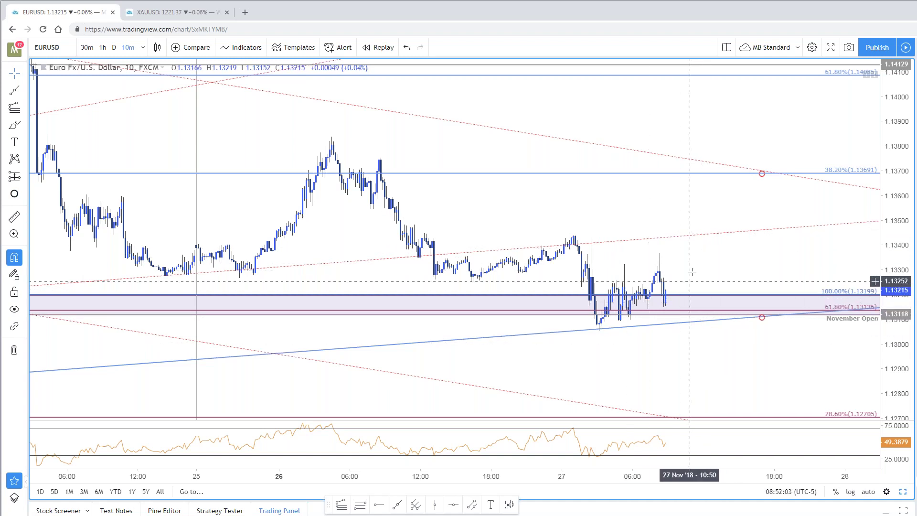
left_click_drag(881, 272, 878, 196)
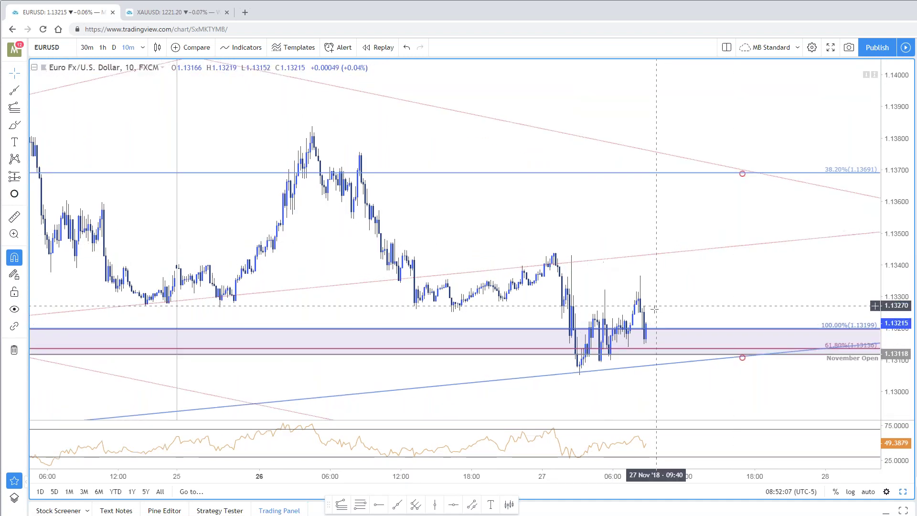
left_click_drag(668, 302, 693, 287)
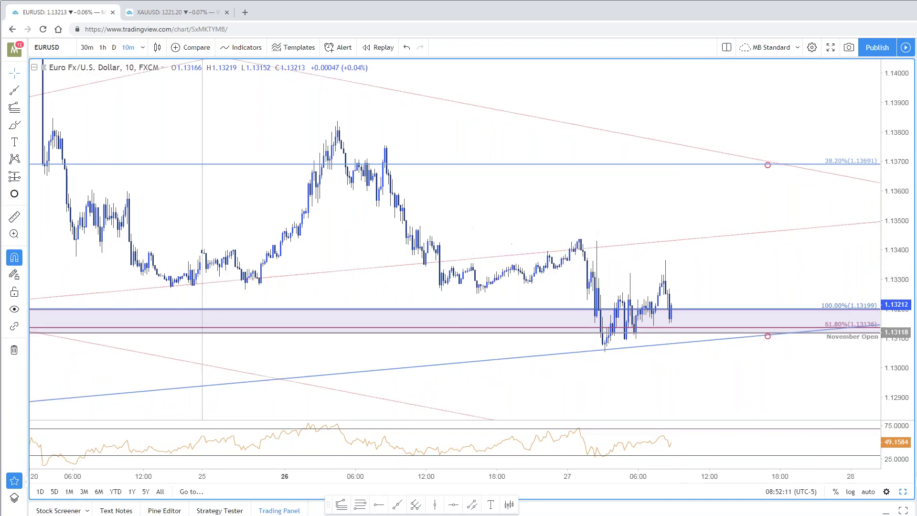
type("120")
key("Return")
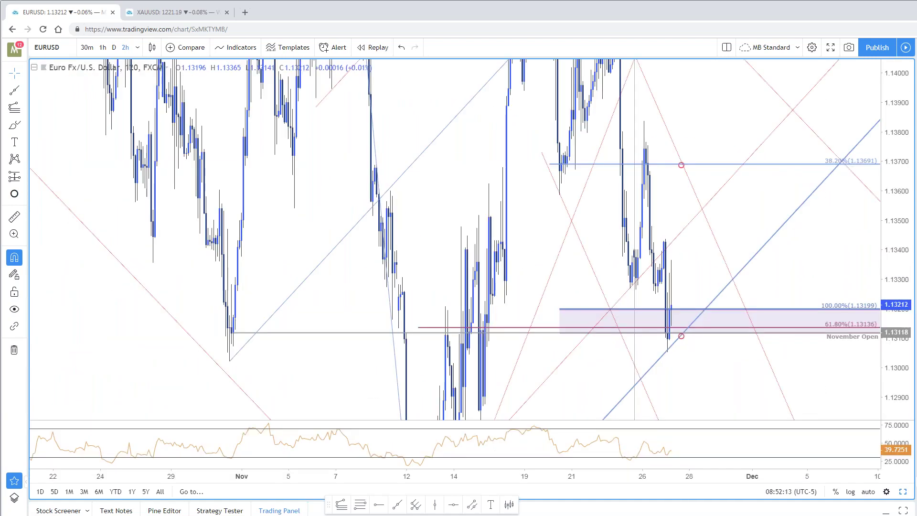
Step: Compress the 2-hour price scale to show the 78.6% level, frame November's swings, and restore the two-chart layout
left_click_drag(898, 151, 908, 335)
left_click_drag(415, 283, 388, 305)
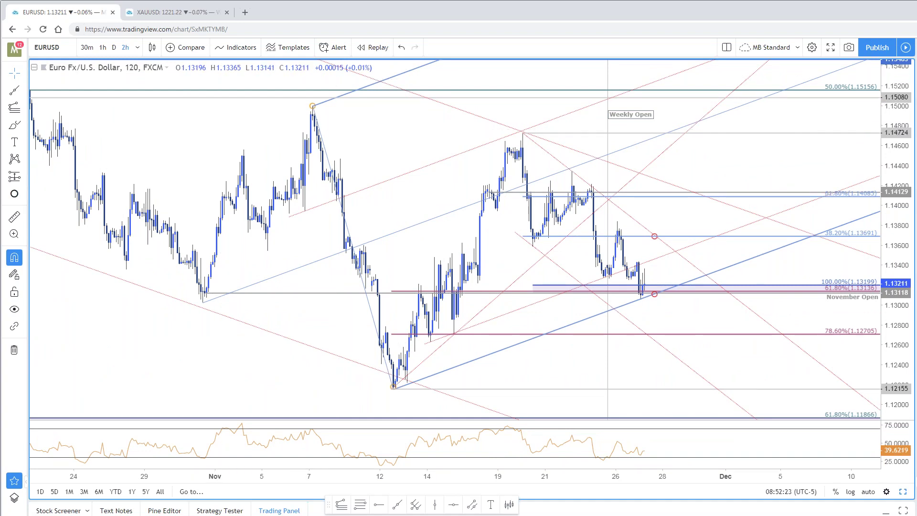
left_click(903, 491)
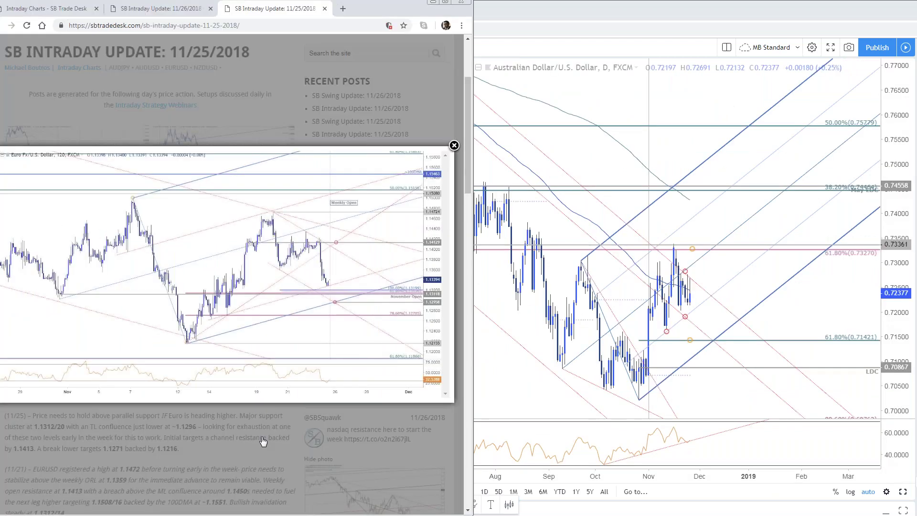
Step: View the article's AUDUSD 120min chart enlarged, then bring the TradingView AUDUSD charts back in front
scroll(320, 320, "down", 1)
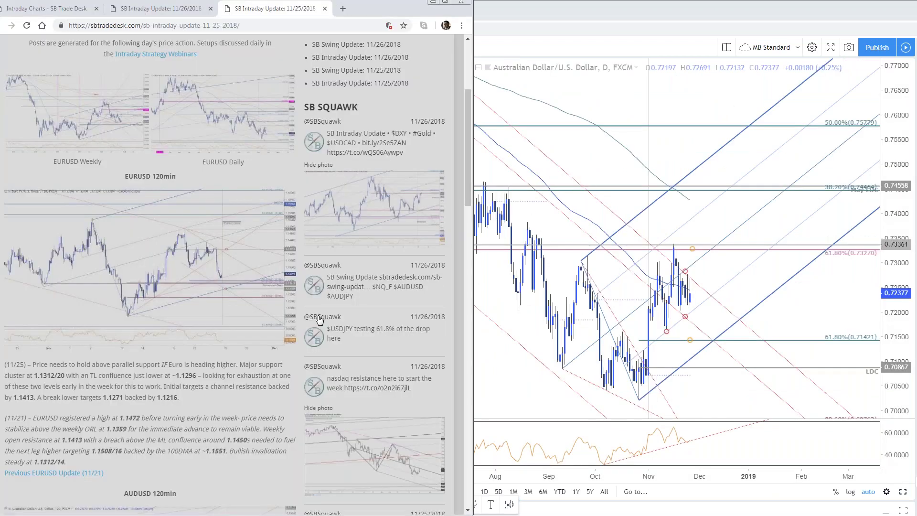
scroll(320, 320, "down", 7)
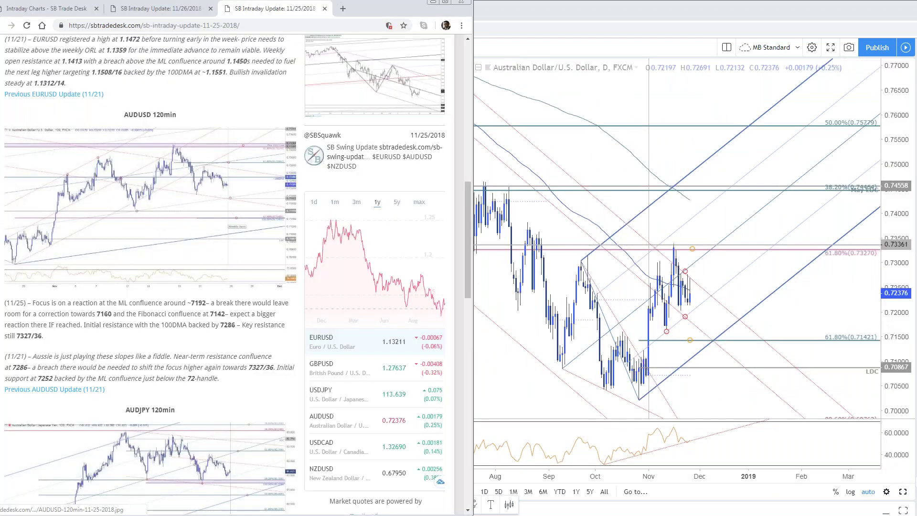
left_click(225, 275)
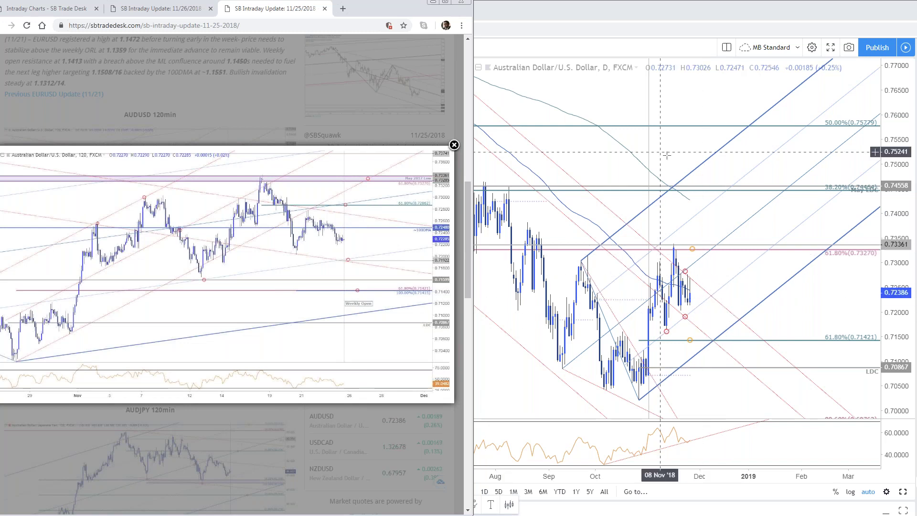
left_click(662, 196)
scroll(721, 424, "down", 2)
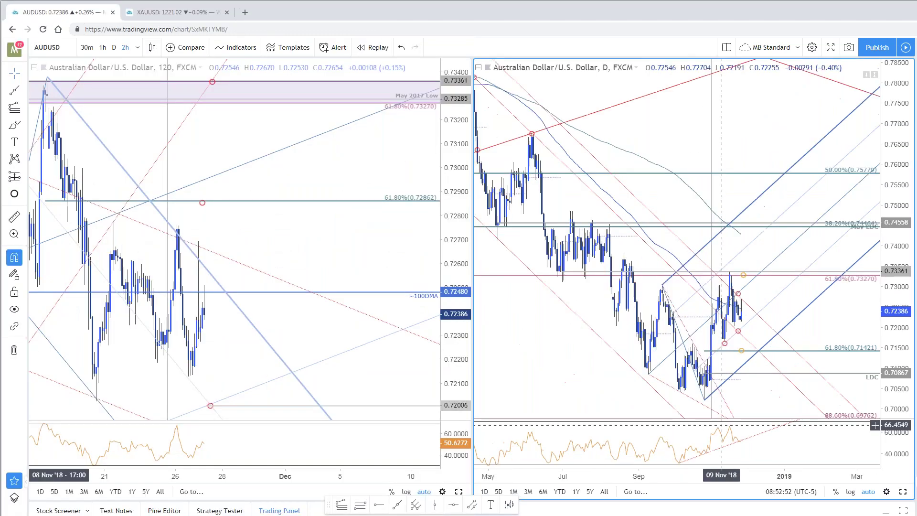
left_click(875, 425)
key("alt+Return")
scroll(581, 199, "down", 2)
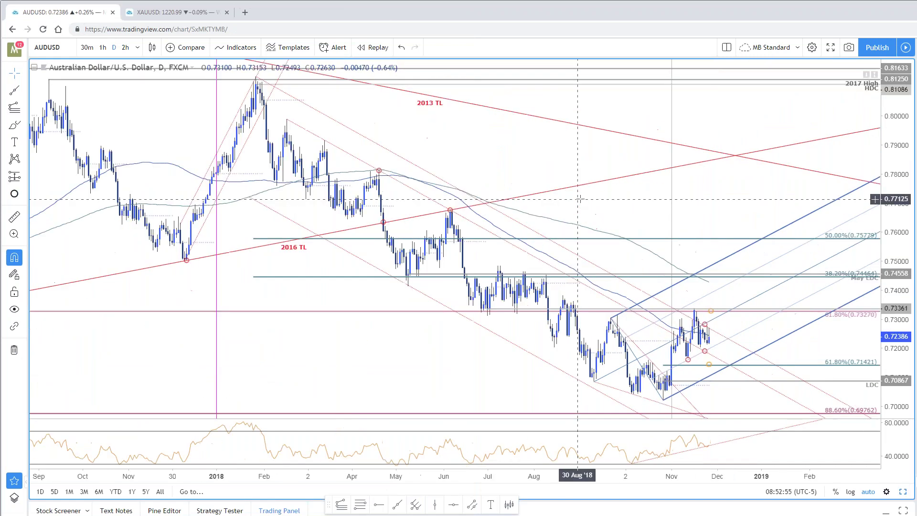
scroll(580, 199, "up", 1)
left_click_drag(620, 197, 556, 193)
left_click(297, 185)
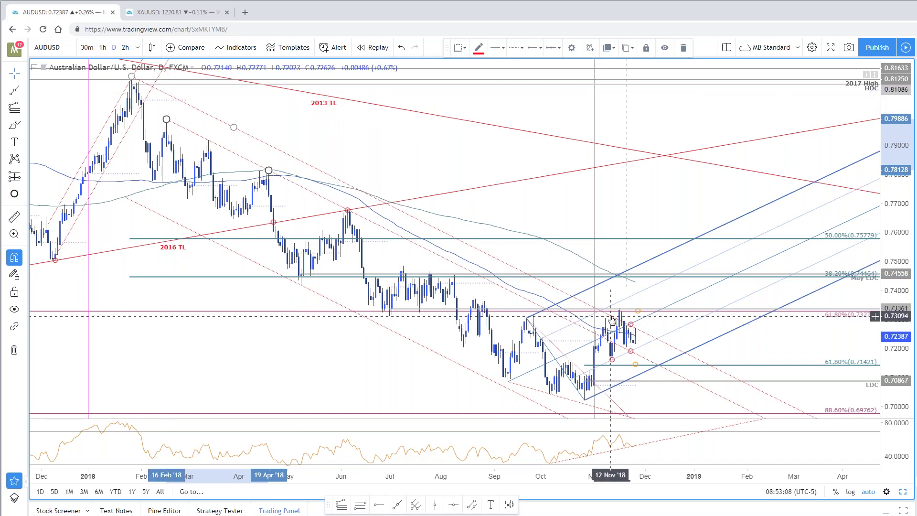
left_click(153, 48)
left_click(166, 154)
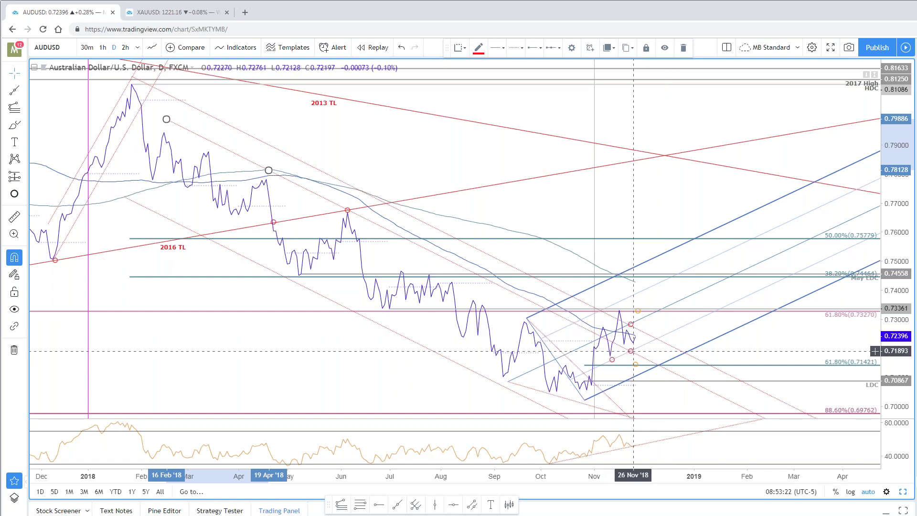
left_click(152, 47)
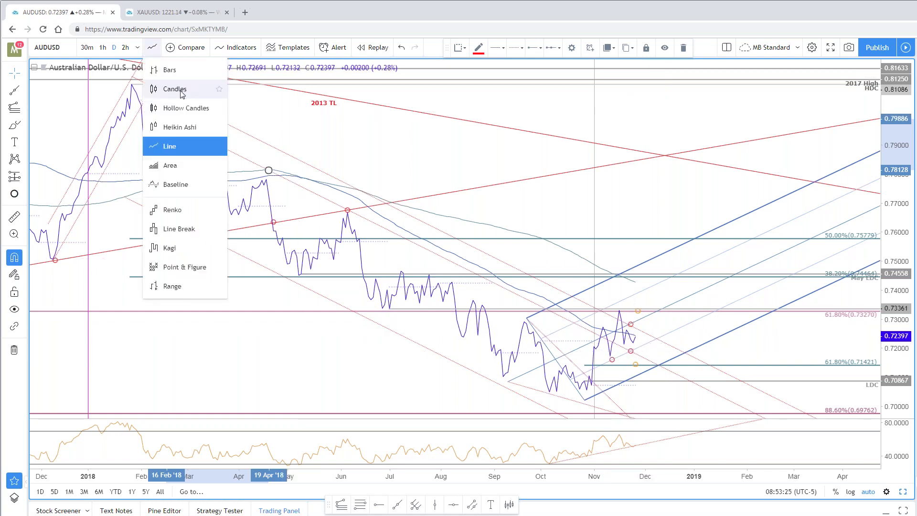
left_click(181, 94)
key("alt+Return")
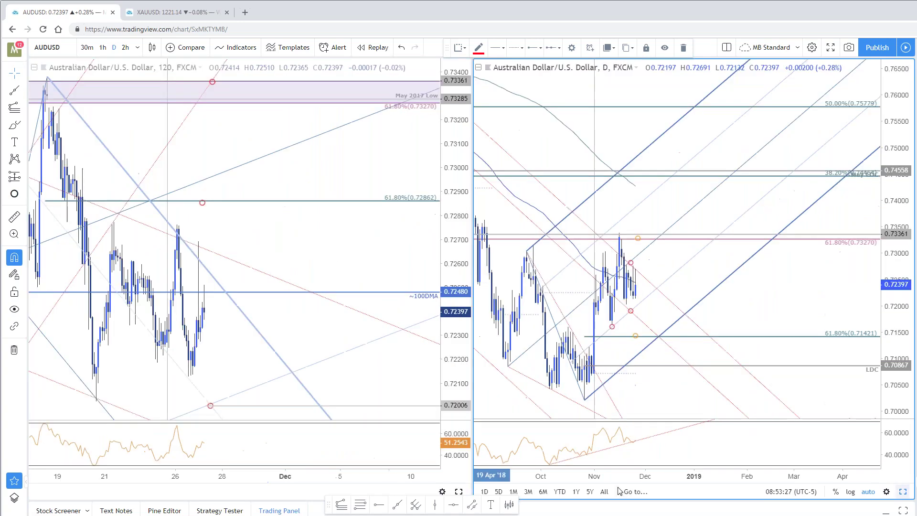
key("alt+Return")
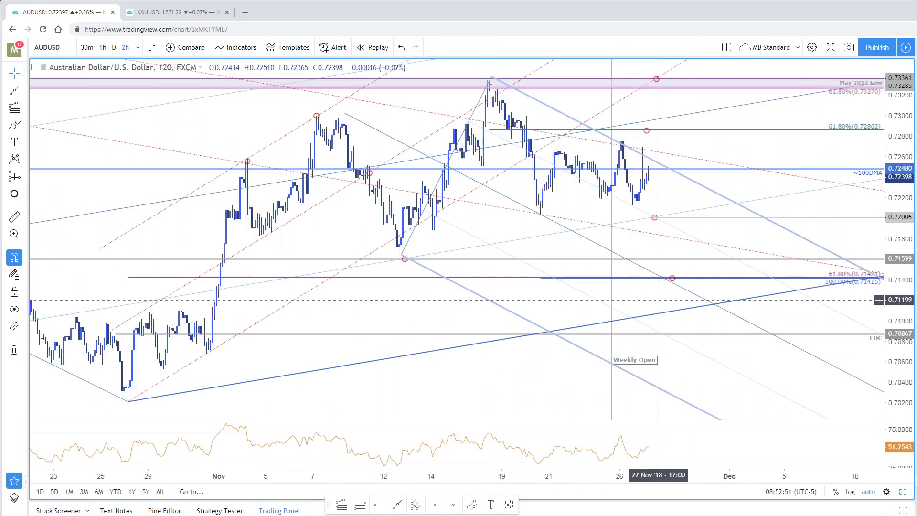
scroll(765, 190, "left", 2)
scroll(701, 191, "up", 1)
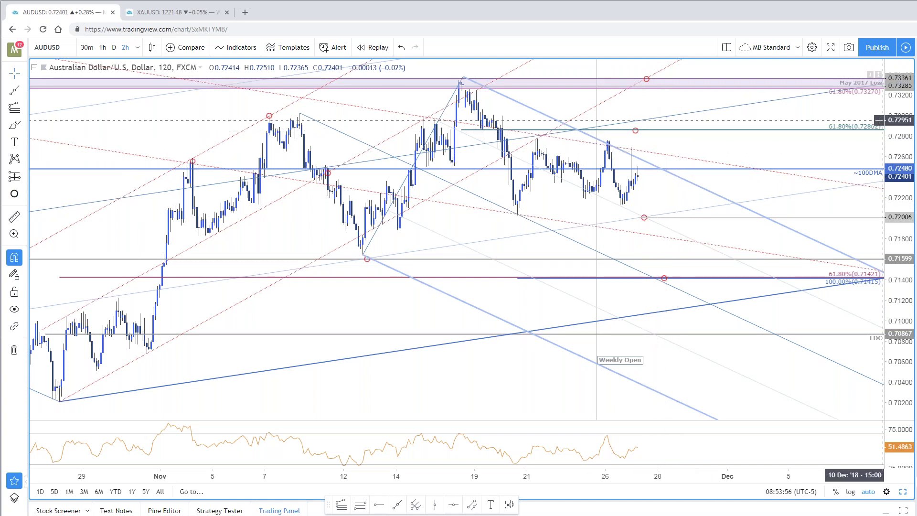
left_click_drag(896, 103, 896, 109)
left_click_drag(842, 129, 842, 146)
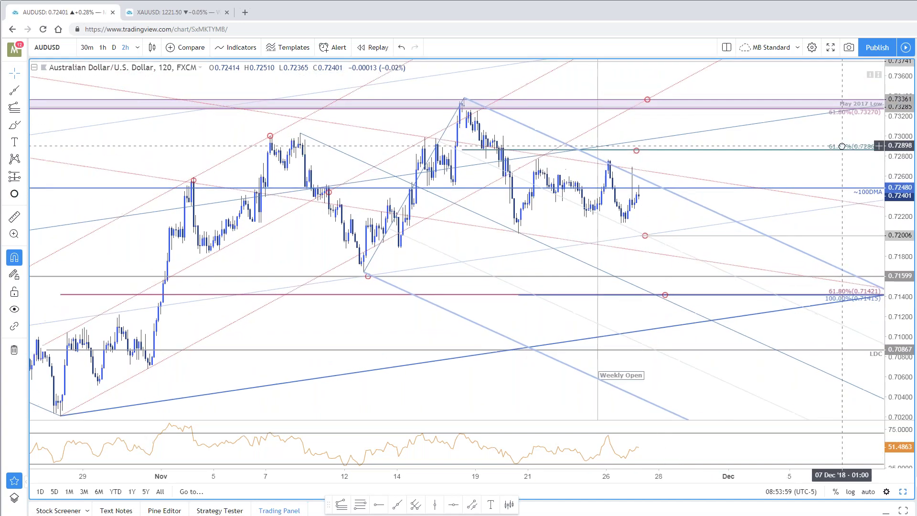
scroll(842, 146, "down", 5)
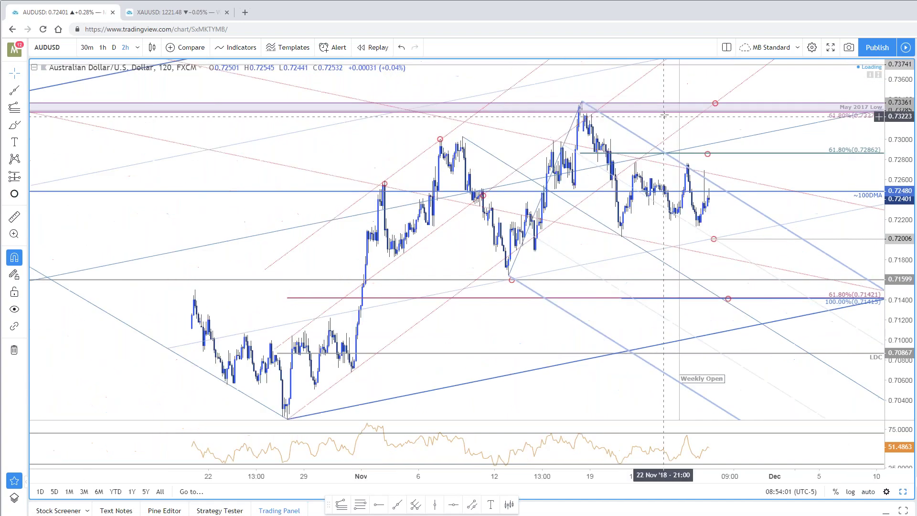
scroll(661, 113, "down", 3)
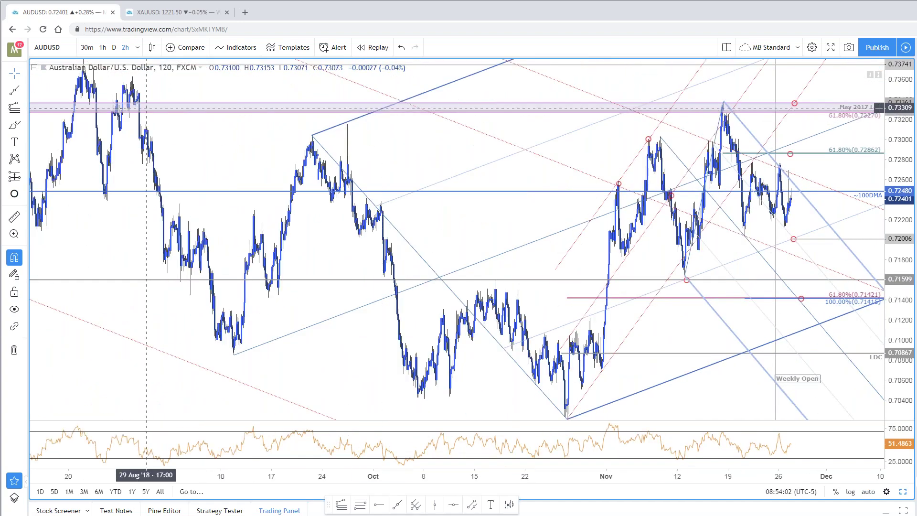
scroll(693, 219, "up", 3)
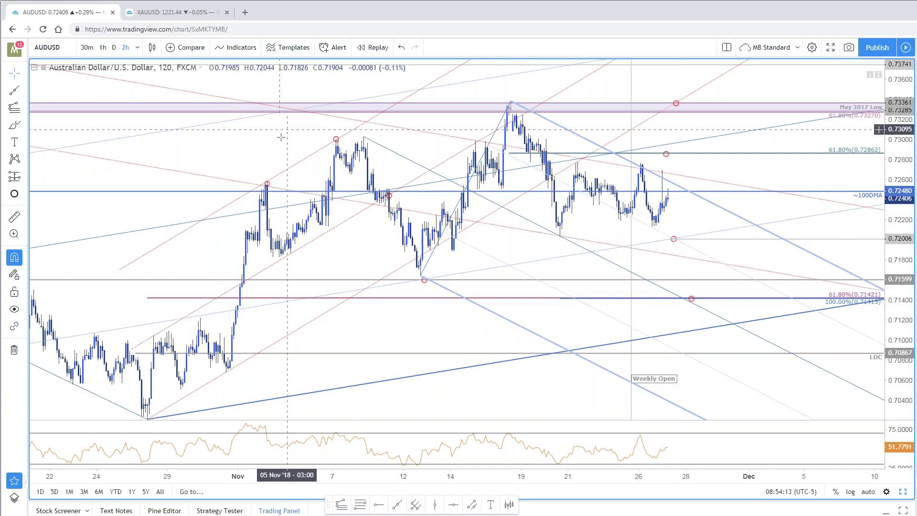
scroll(229, 143, "down", 1)
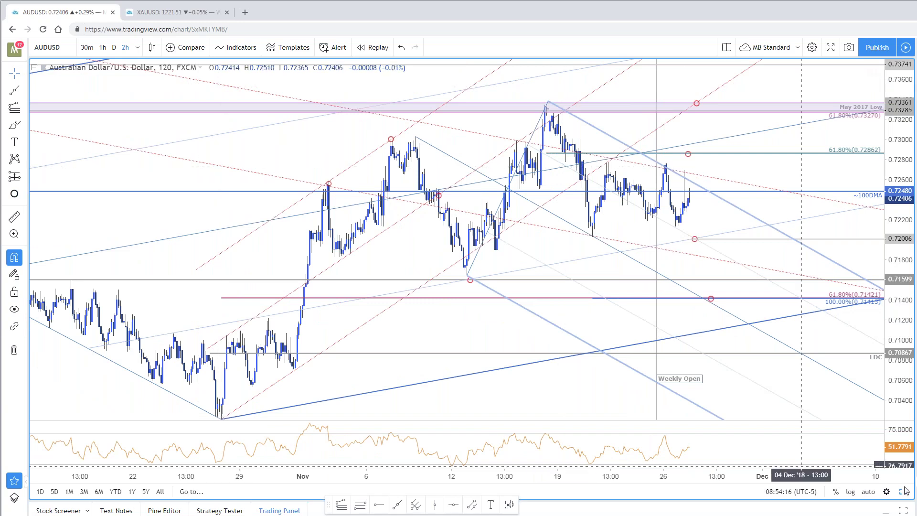
key("alt+Return")
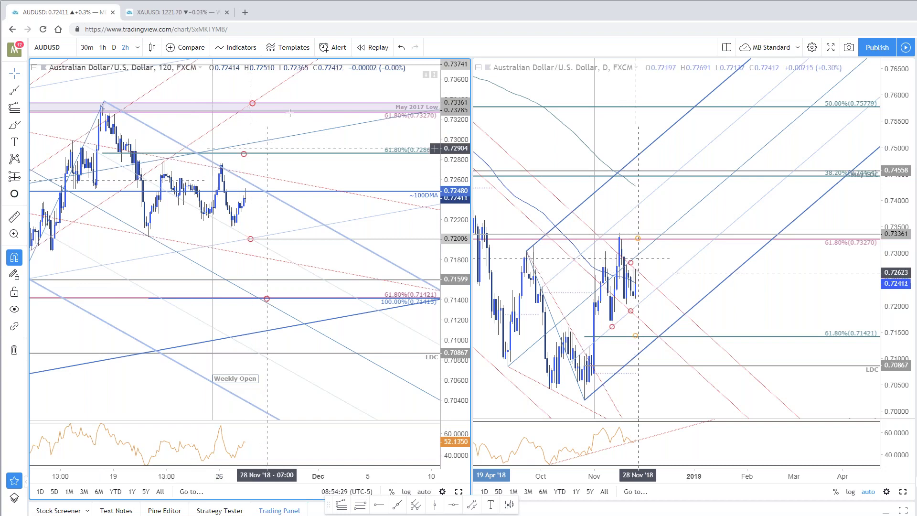
Step: Pan the AUDUSD 2-hour chart and show it alone at full width
left_click_drag(346, 172, 454, 174)
key("alt+Return")
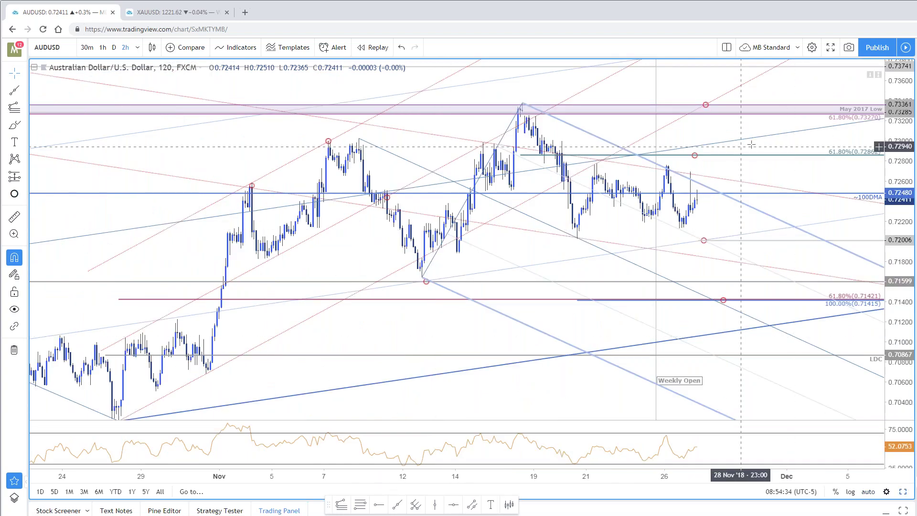
left_click_drag(746, 138, 683, 131)
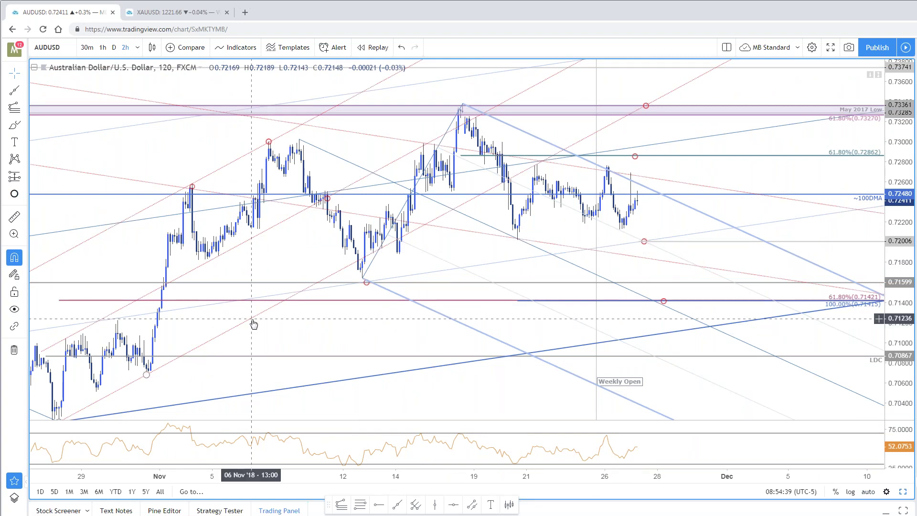
scroll(225, 340, "down", 2)
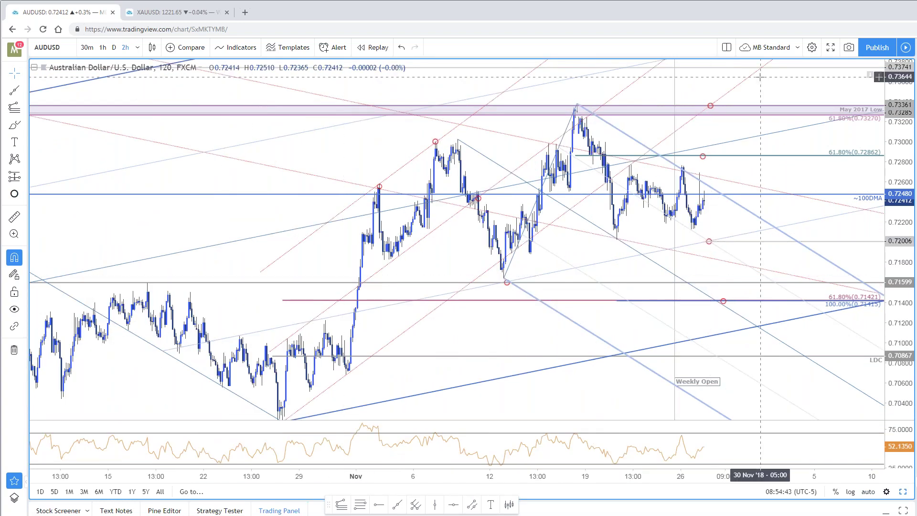
scroll(736, 194, "up", 1)
scroll(640, 198, "up", 1)
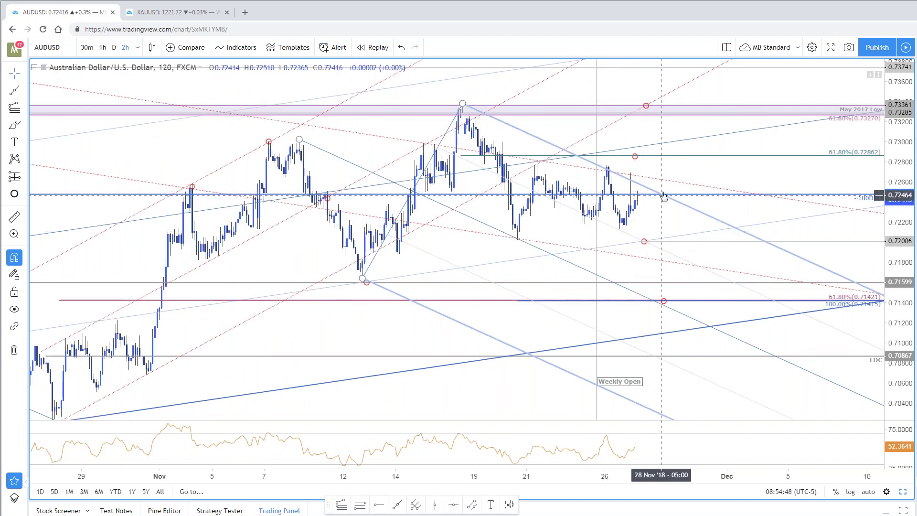
Step: Compare it against the daily AUDUSD chart in the two-chart layout
left_click(904, 492)
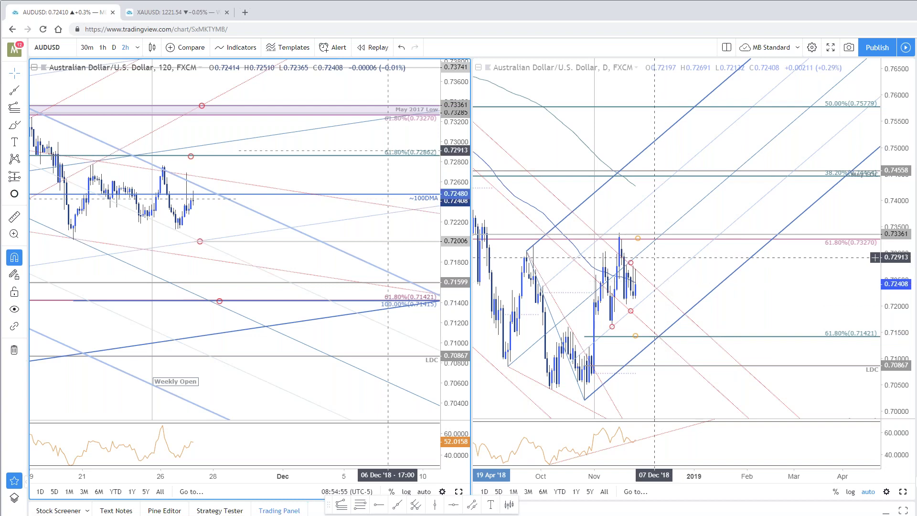
scroll(227, 244, "up", 2)
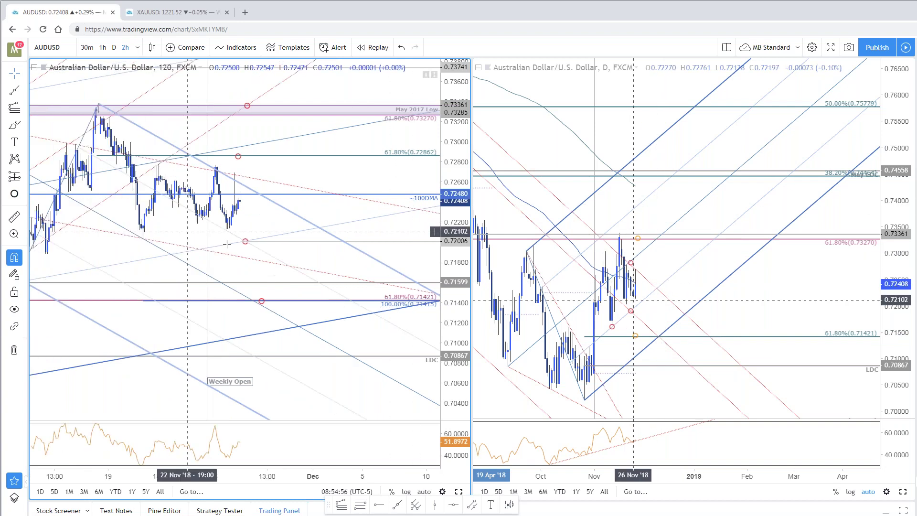
scroll(227, 244, "down", 1)
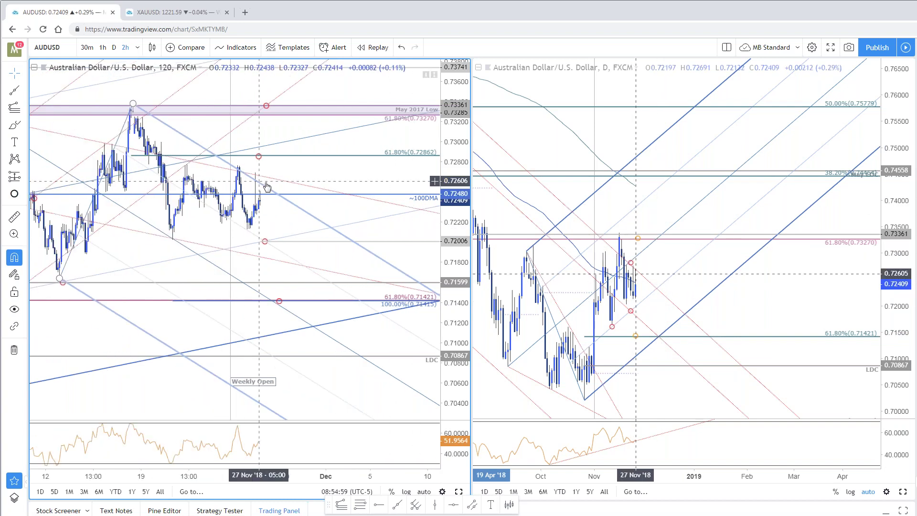
scroll(358, 315, "left", 3)
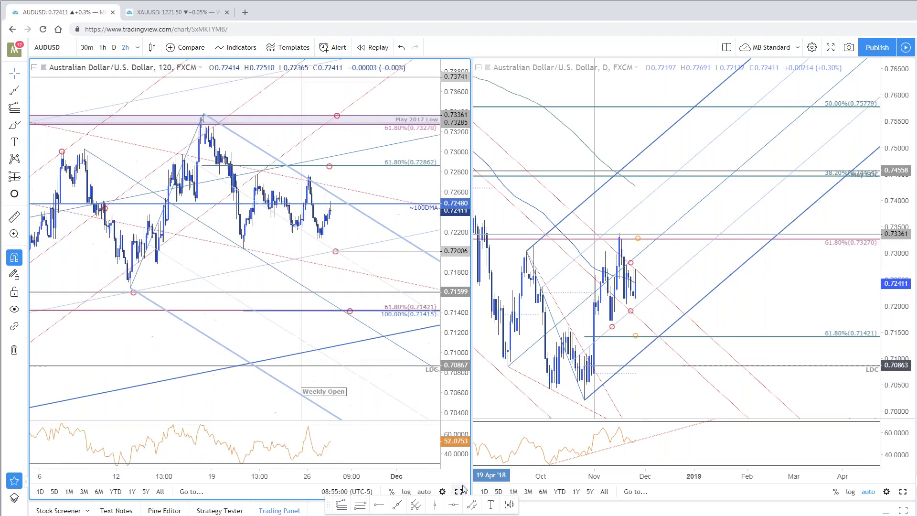
Step: Maximize the 2-hour chart again and switch to the SB Trade Desk article
left_click(460, 490)
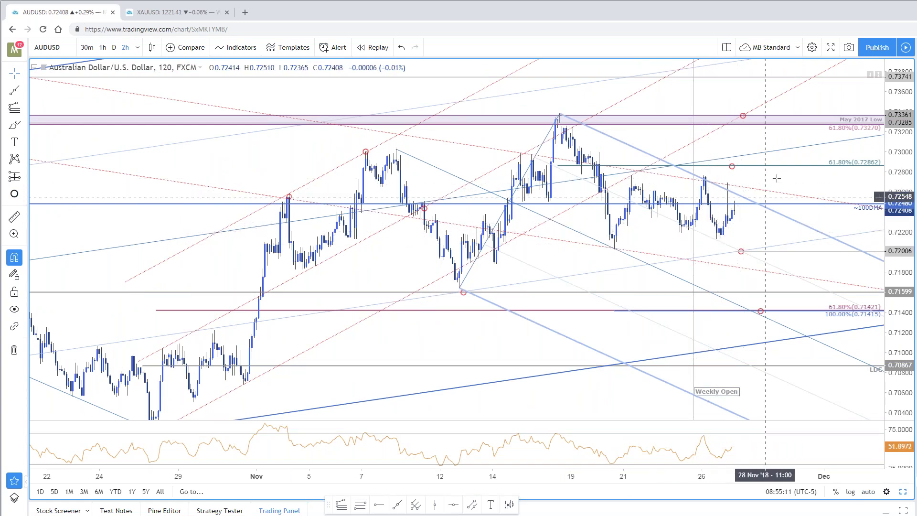
left_click_drag(777, 179, 756, 165)
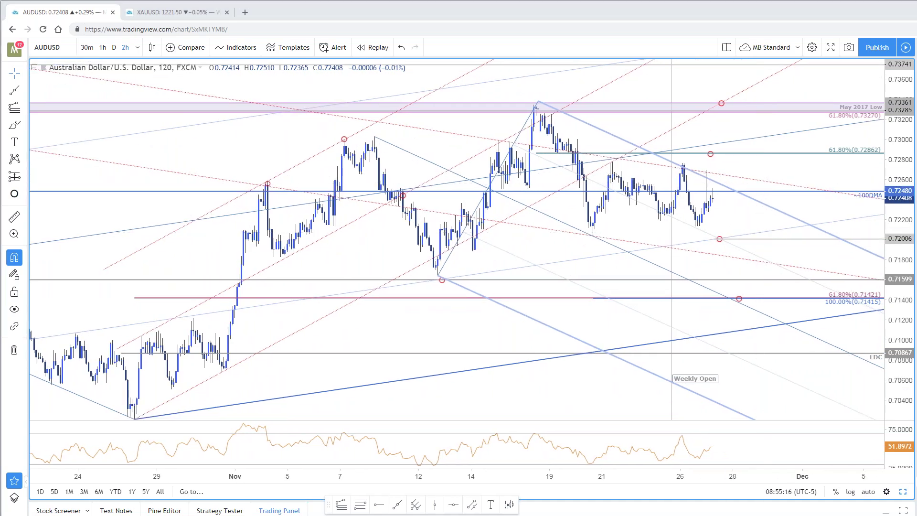
key("alt+Tab")
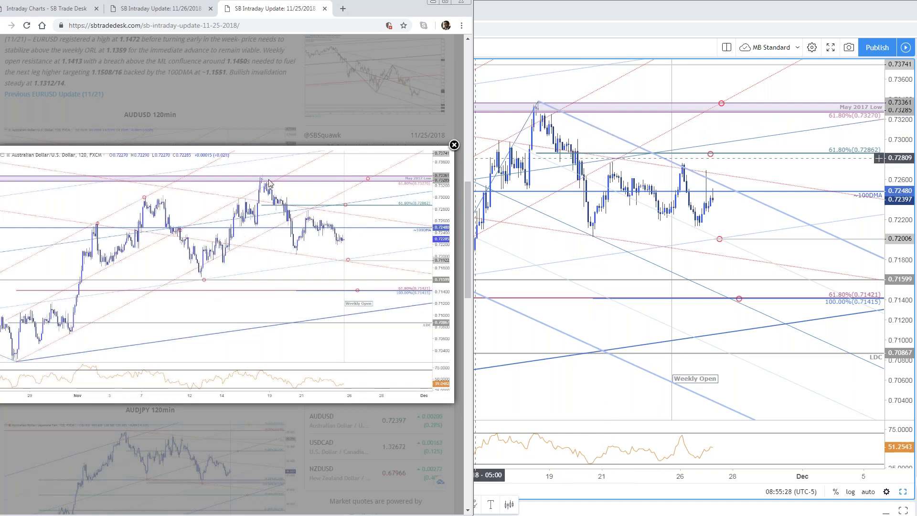
Step: Return from the article to TradingView and switch the chart symbol to AUDJPY
left_click(629, 117)
left_click_drag(628, 117, 674, 118)
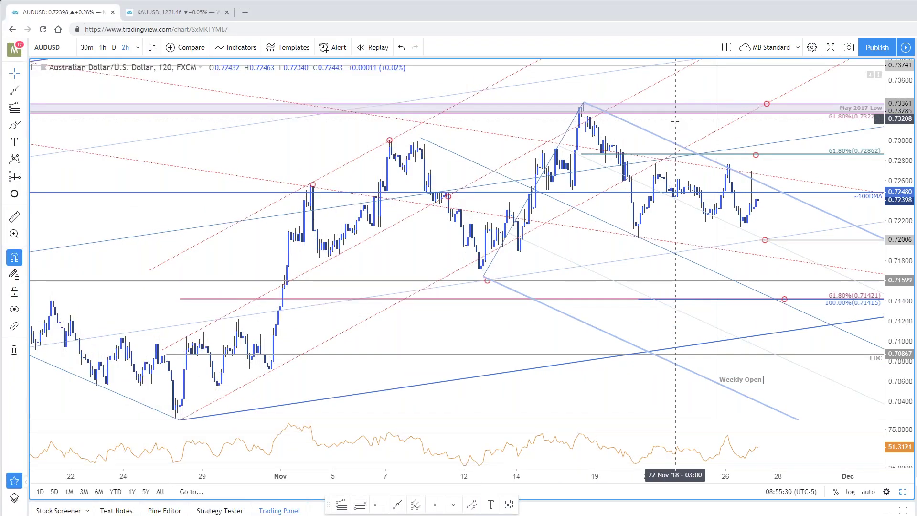
key("alt+Tab")
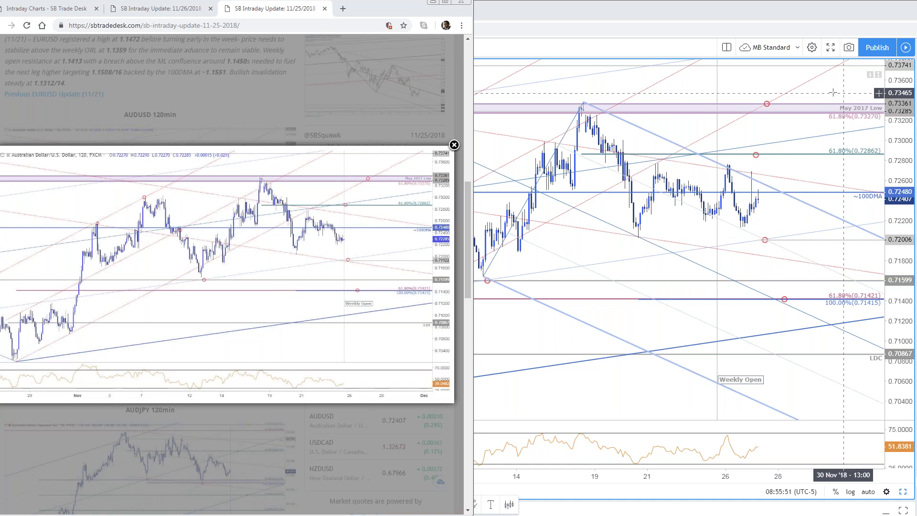
left_click(880, 159)
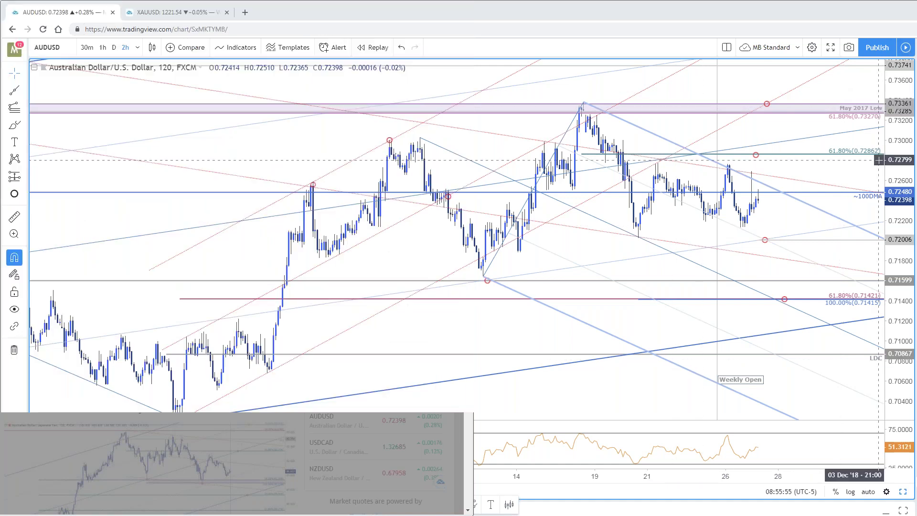
key("space")
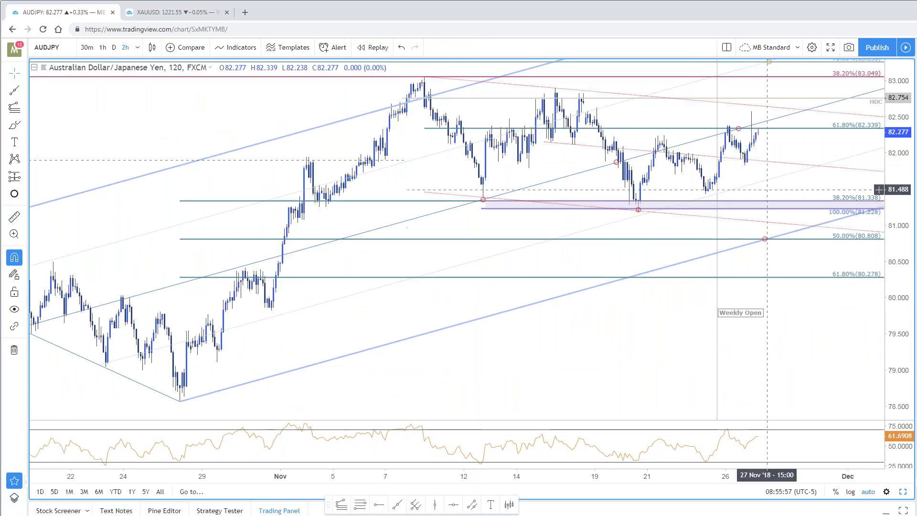
Step: Pan the AUDJPY chart toward recent bars, then close the article's enlarged AUDUSD image
left_click_drag(781, 148, 675, 211)
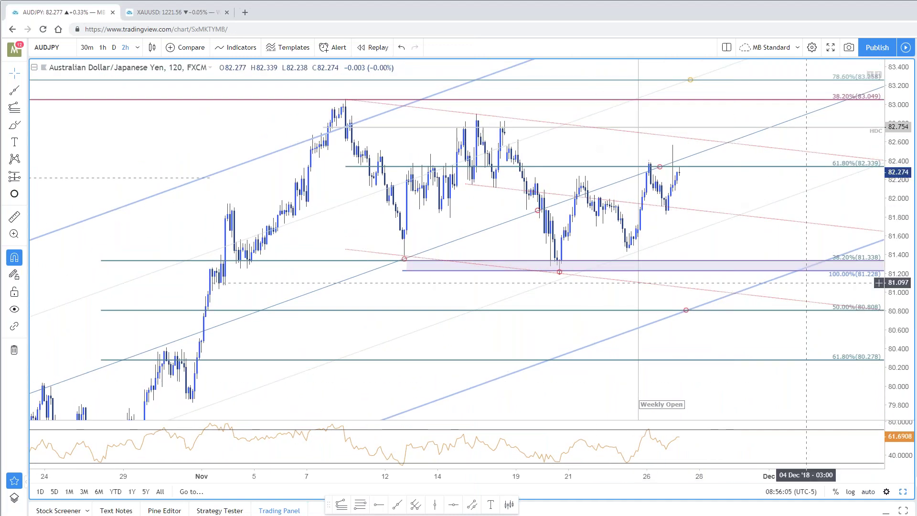
key("alt+Tab")
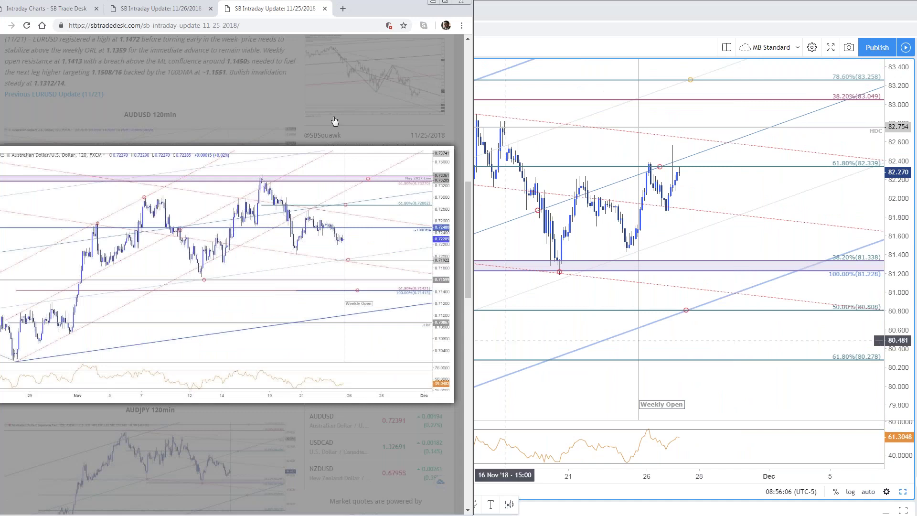
left_click(314, 202)
Step: View the article's AUDJPY 120min chart enlarged, then return to TradingView's AUDJPY chart
scroll(205, 215, "down", 7)
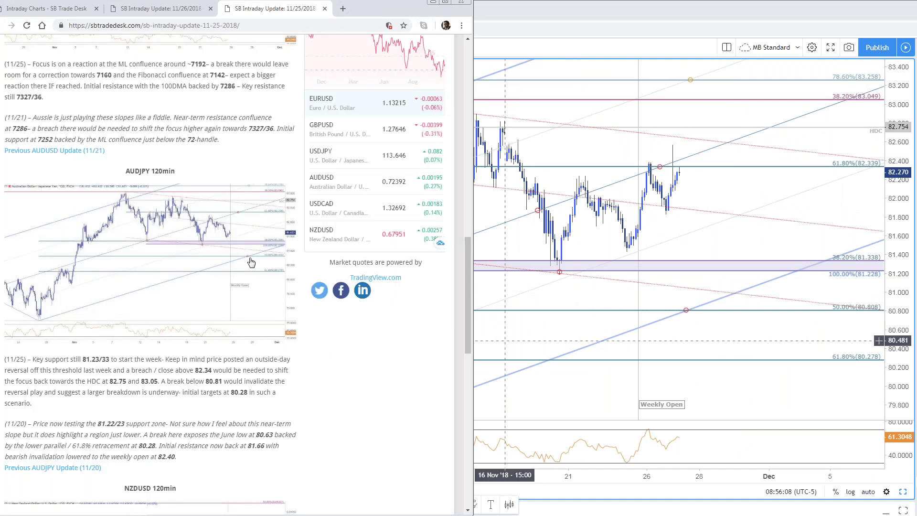
left_click(205, 215)
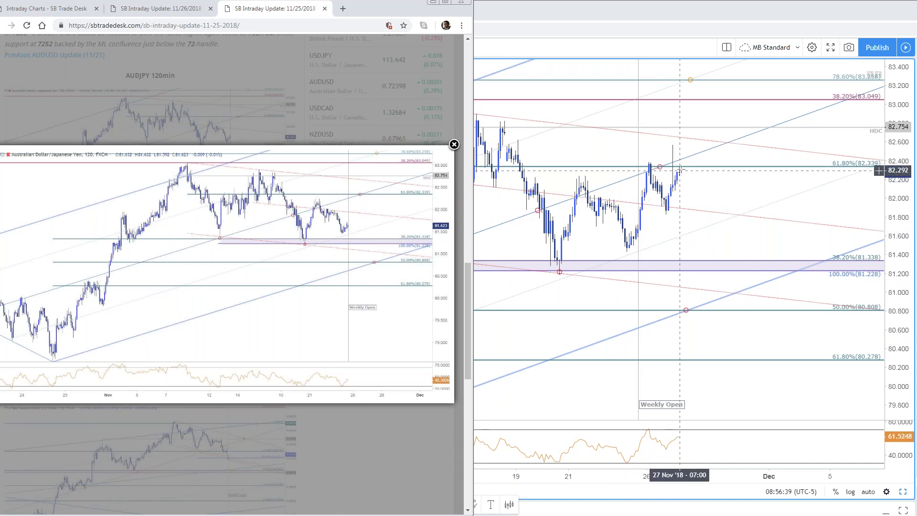
left_click(696, 187)
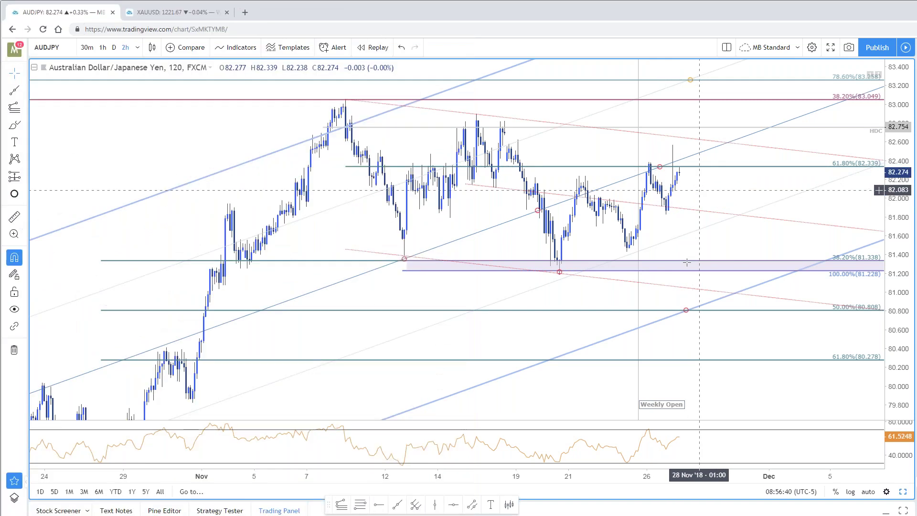
Step: Draw a Trend-Based Fib Extension from the 20 Nov low, 21 Nov high and 23 Nov low
left_click(341, 504)
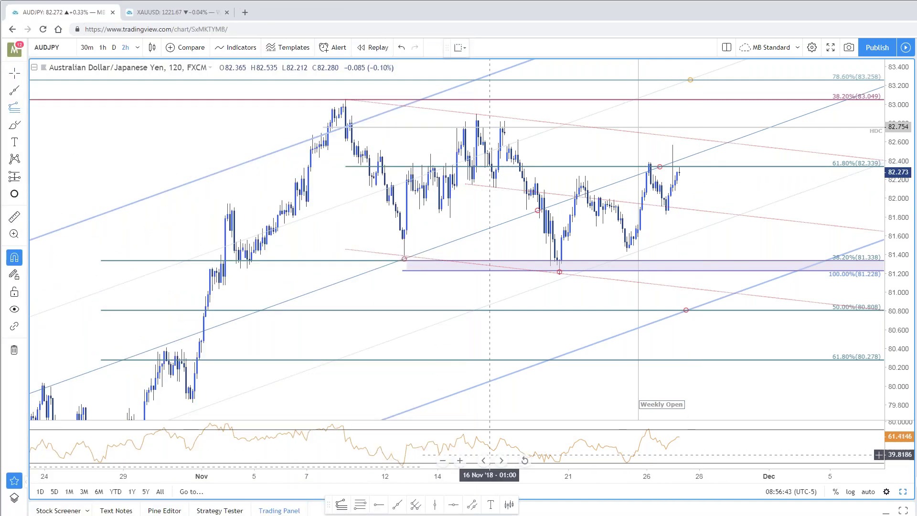
left_click(560, 274)
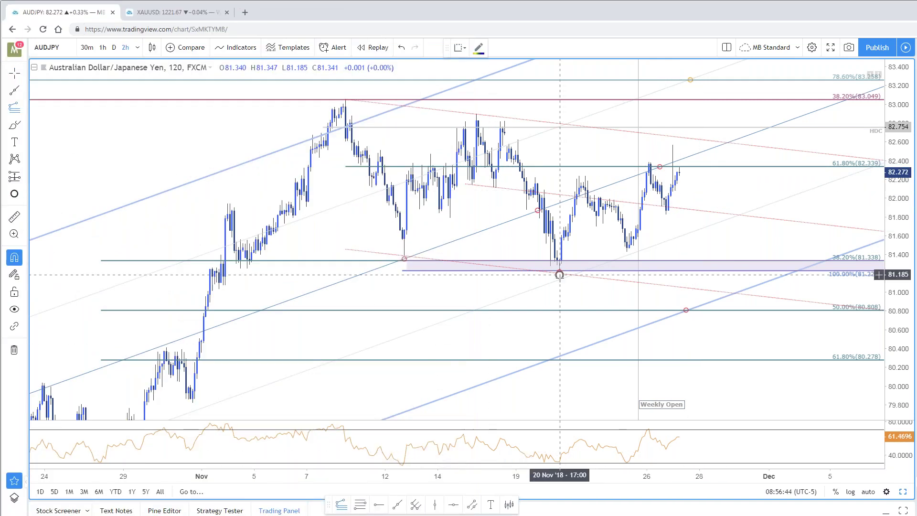
left_click(580, 176)
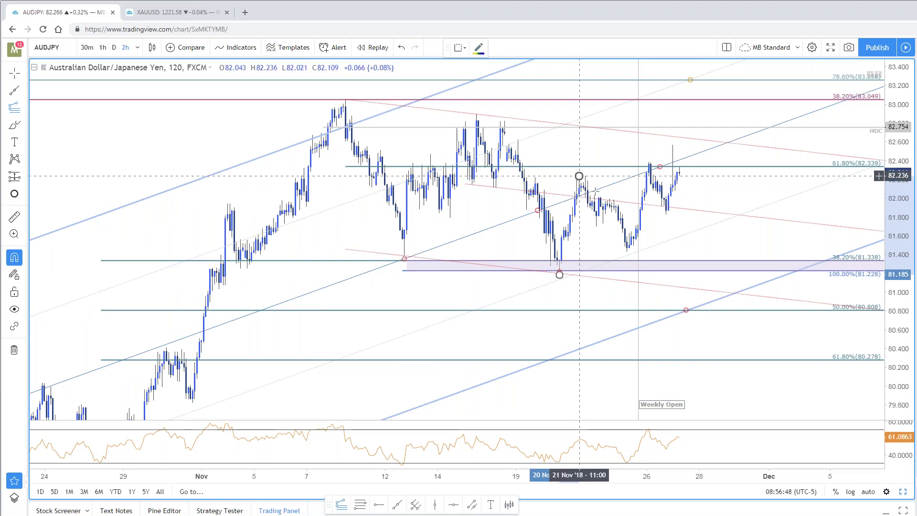
left_click(627, 251)
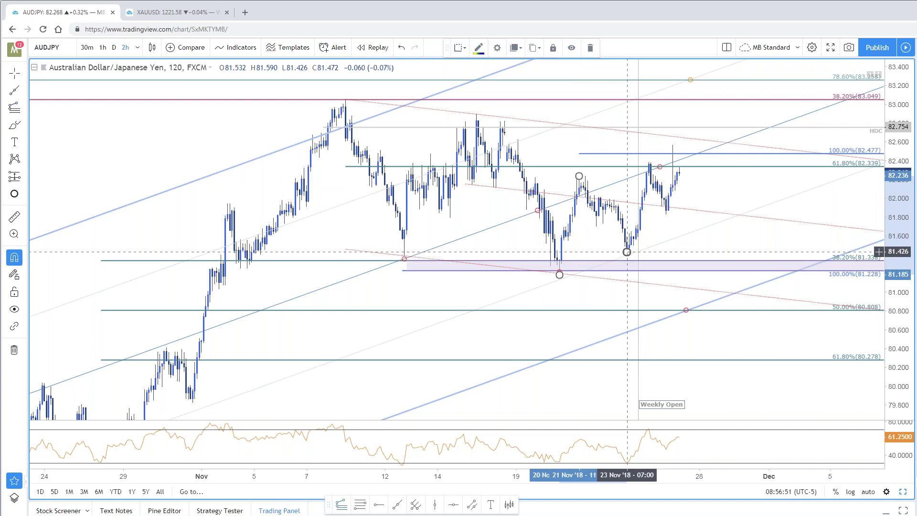
Step: Move the red circle marker onto the extension's 100% level at 82.477
left_click_drag(660, 166, 695, 154)
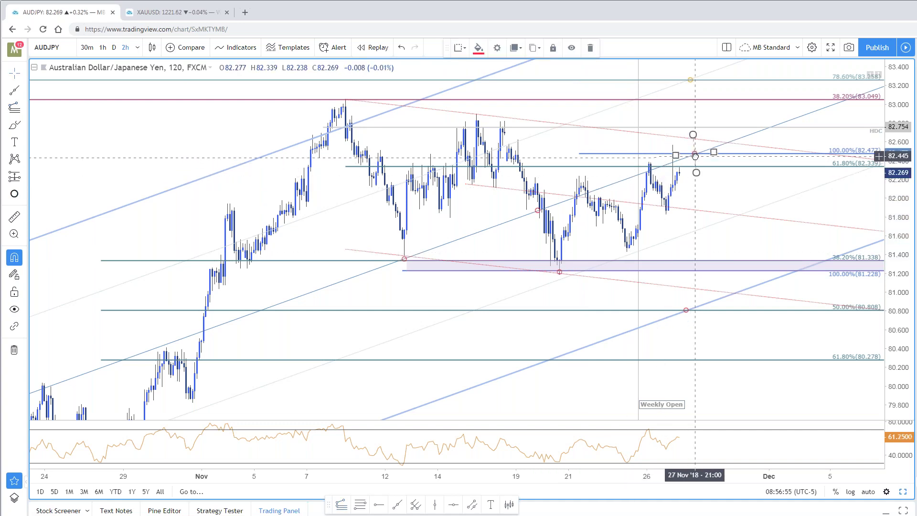
left_click(710, 201)
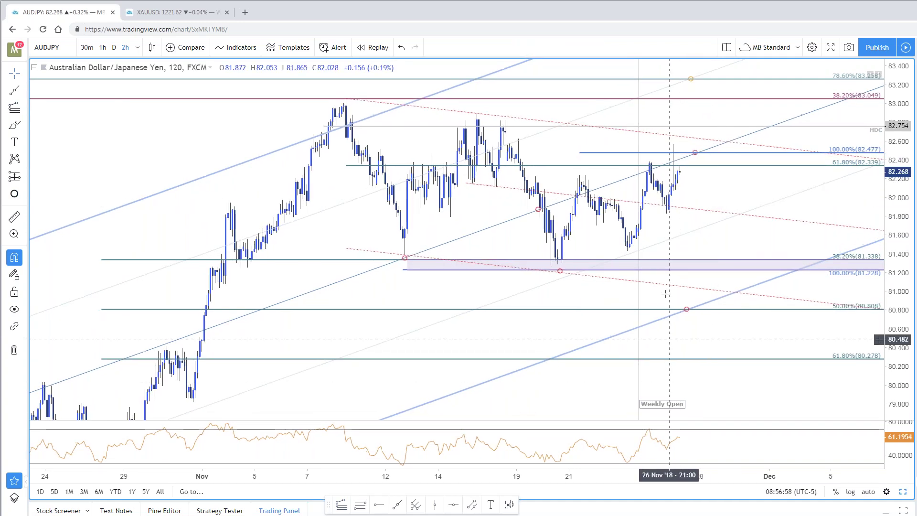
left_click(608, 163)
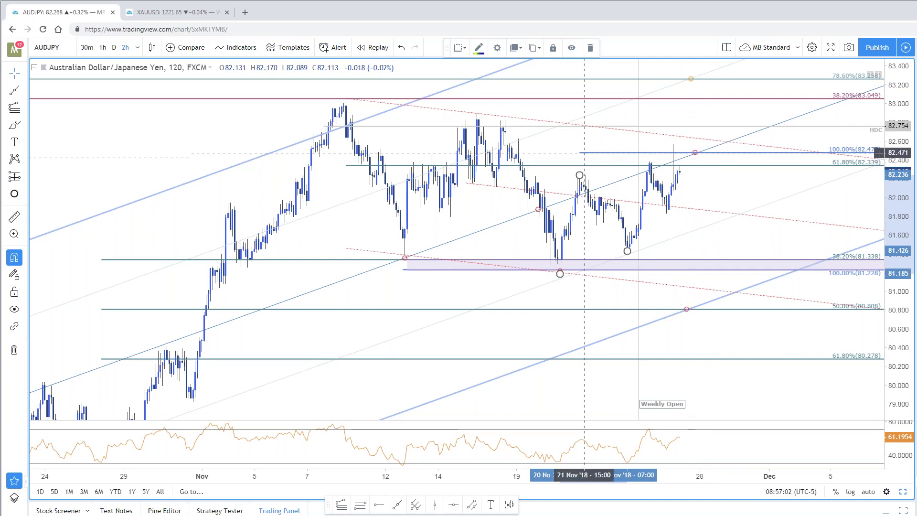
left_click(362, 101)
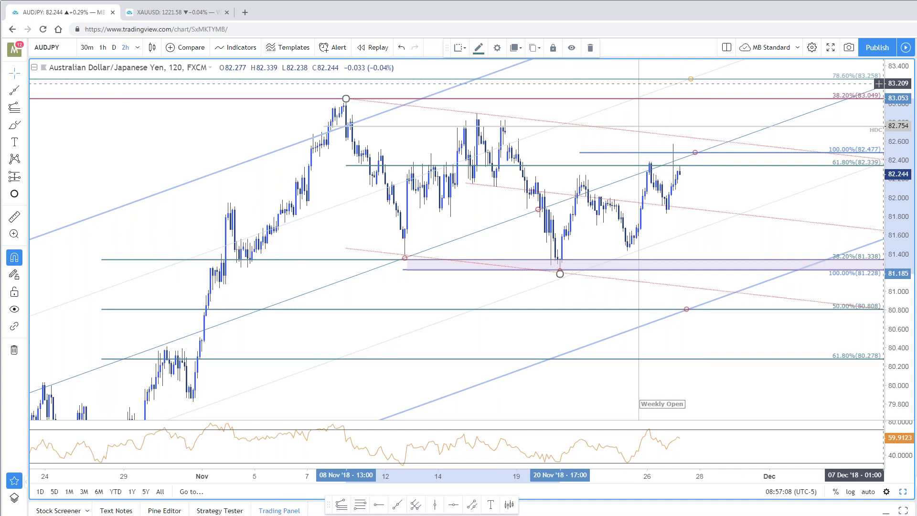
key("space")
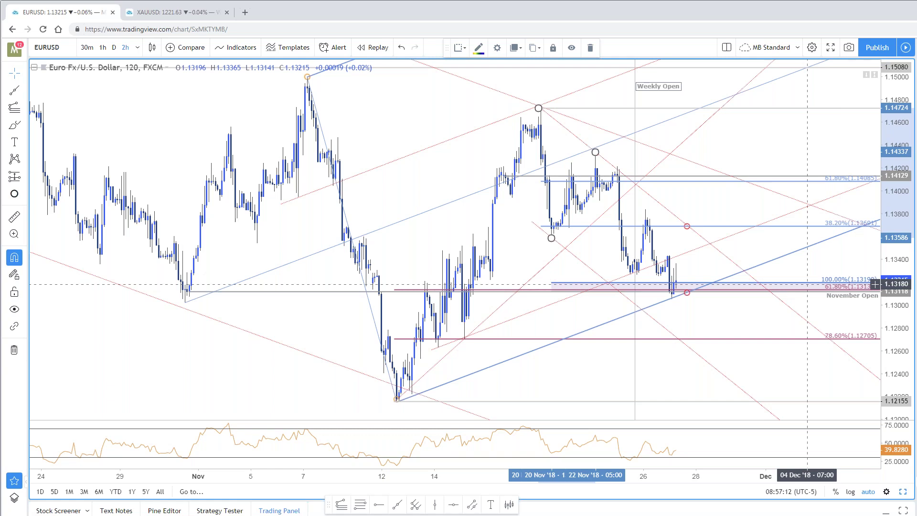
left_click(532, 290)
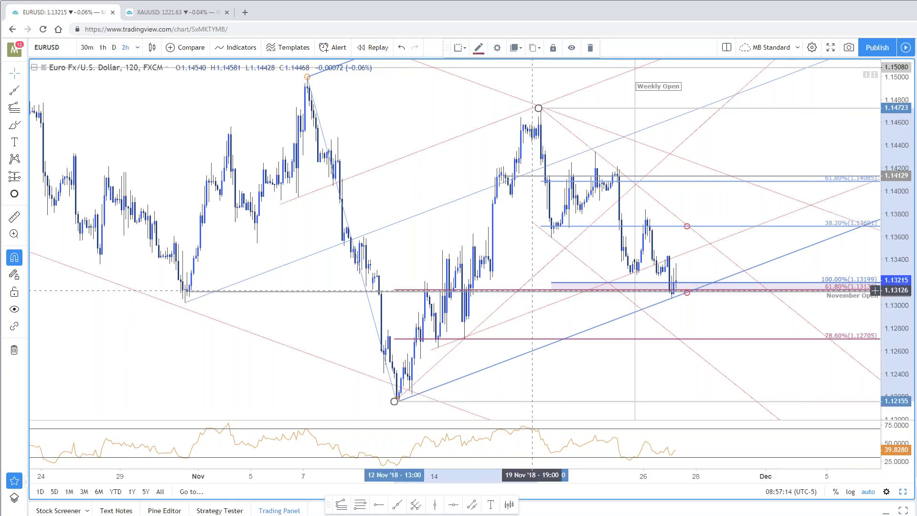
key("space")
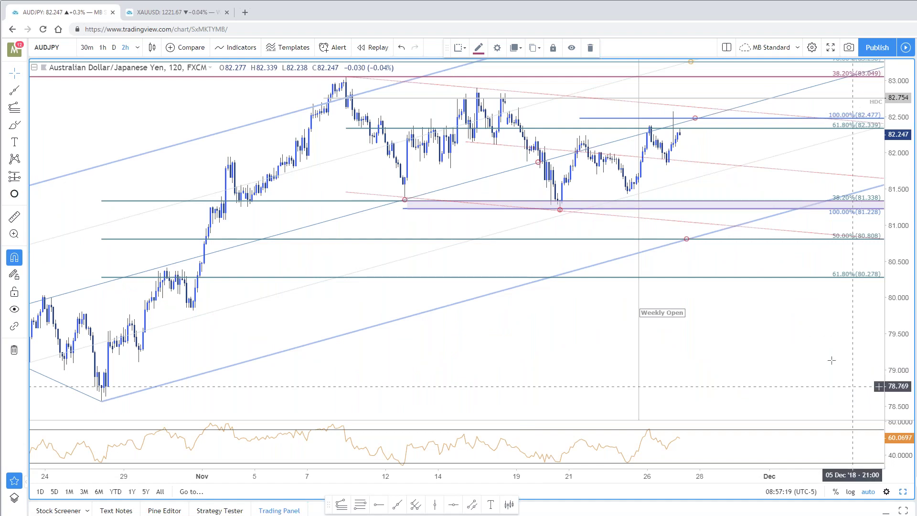
mouse_move(721, 319)
left_mouse_down()
mouse_move(733, 153)
mouse_move(728, 165)
left_mouse_up()
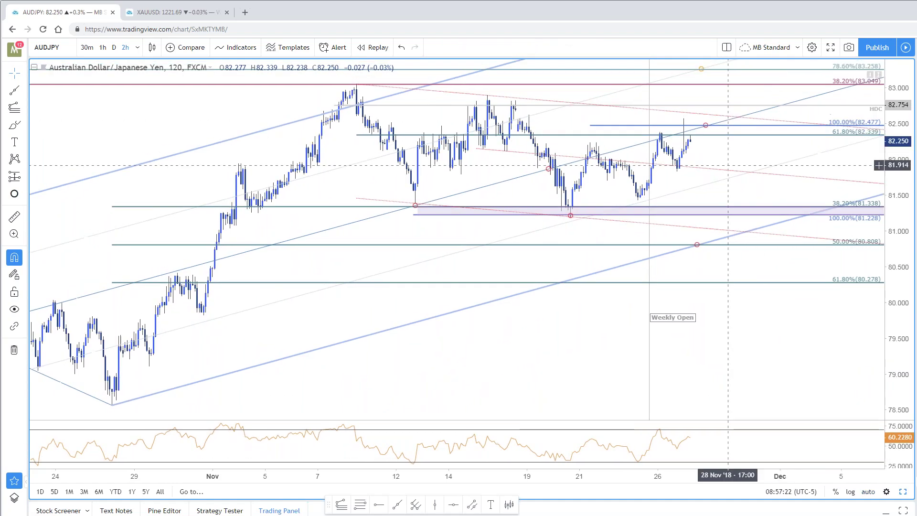
scroll(728, 165, "down", 2)
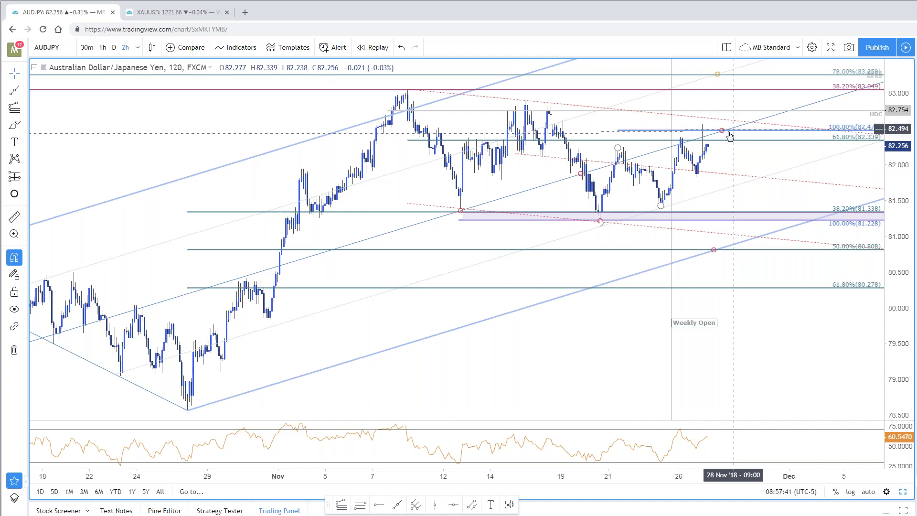
left_click_drag(731, 162, 726, 162)
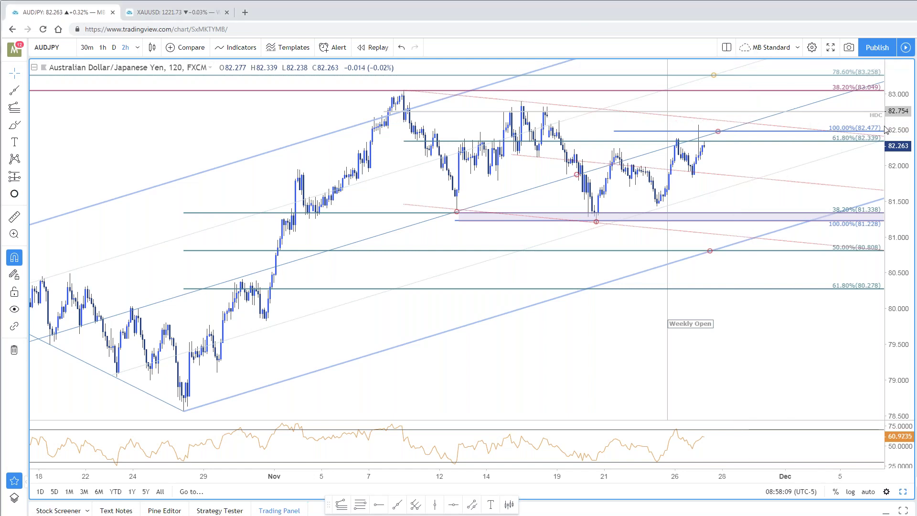
left_click_drag(898, 93, 899, 100)
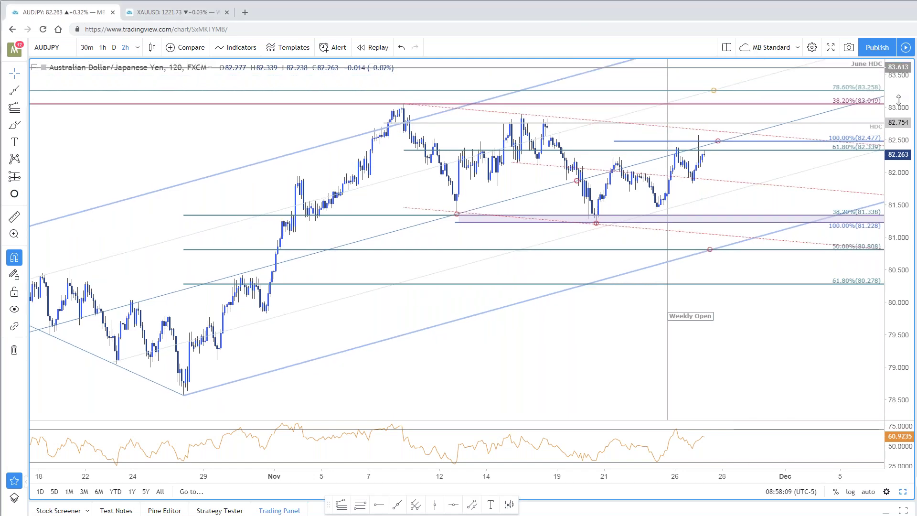
scroll(411, 215, "down", 1)
scroll(258, 280, "down", 1)
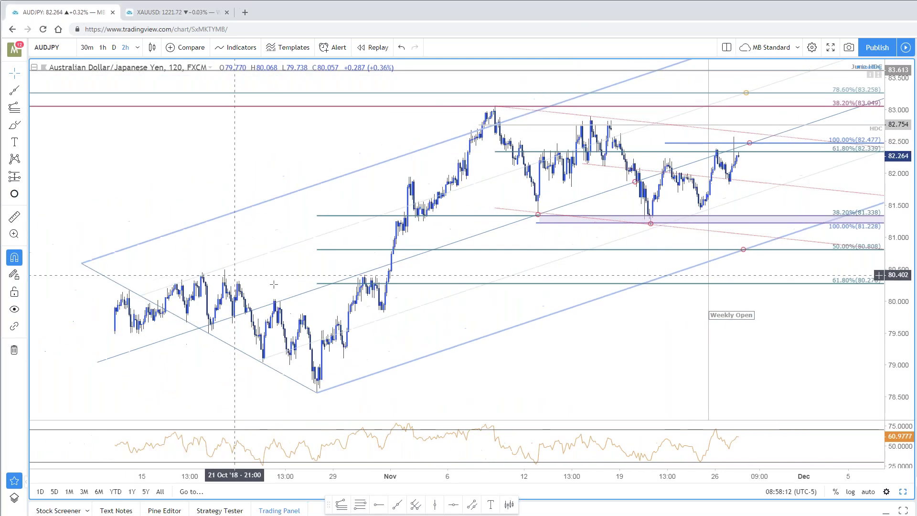
scroll(325, 284, "down", 1)
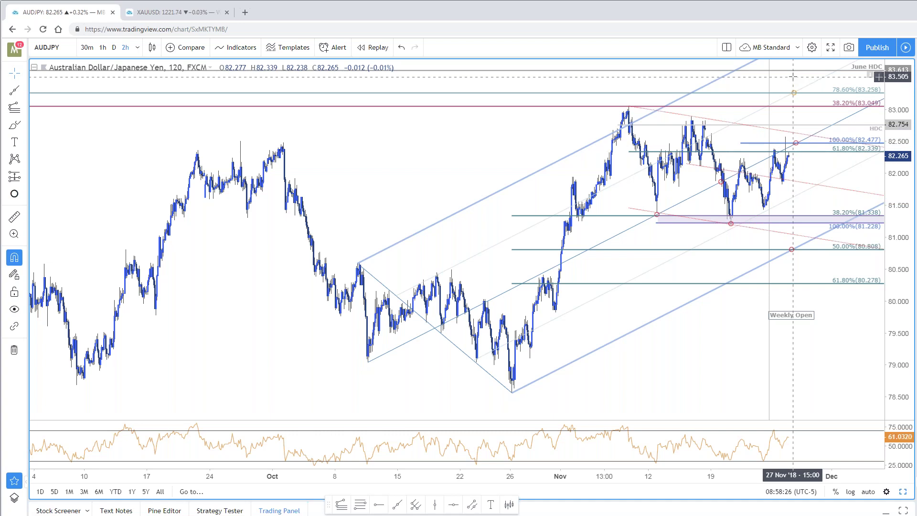
left_click_drag(807, 172, 748, 152)
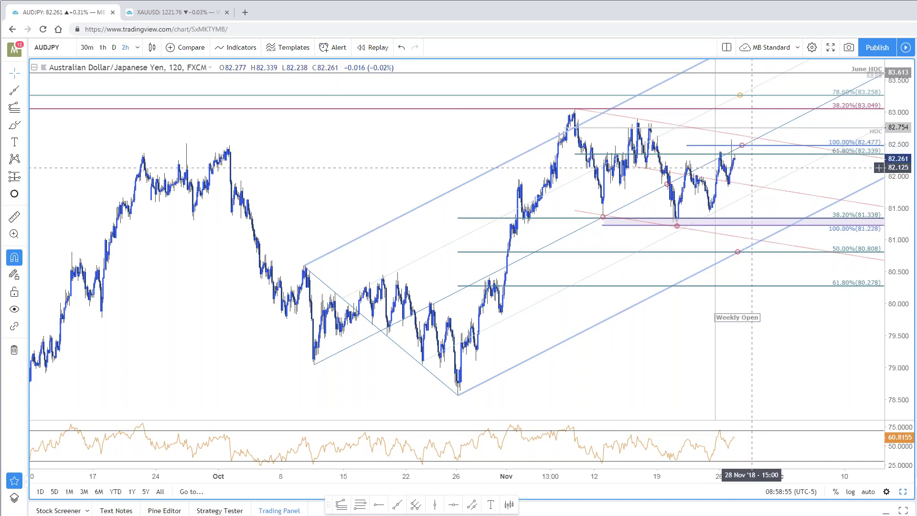
scroll(812, 201, "right", 1)
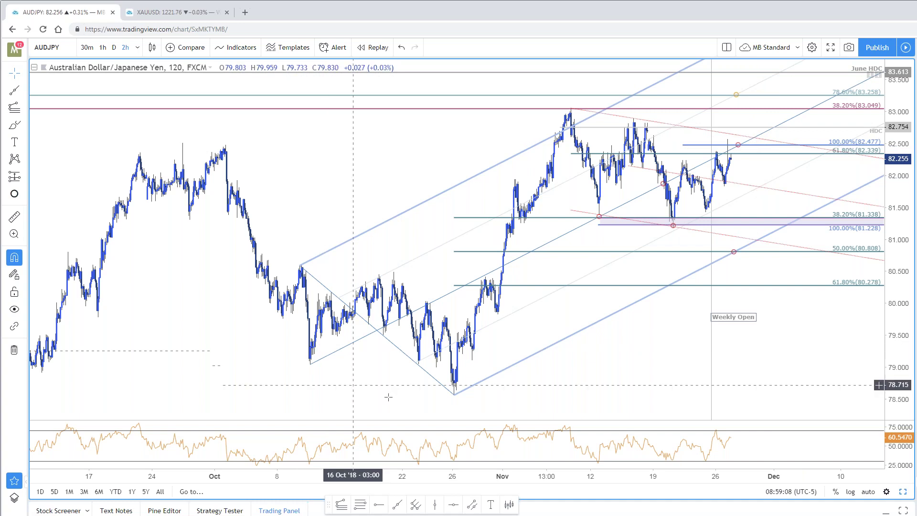
scroll(549, 373, "up", 5)
left_click_drag(525, 382, 628, 391)
left_click_drag(904, 296, 903, 273)
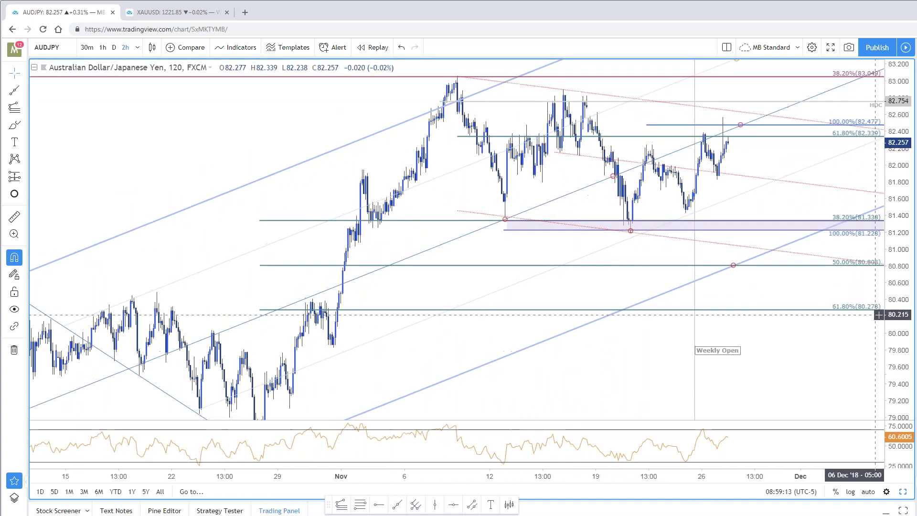
scroll(622, 392, "up", 1)
scroll(622, 393, "up", 1)
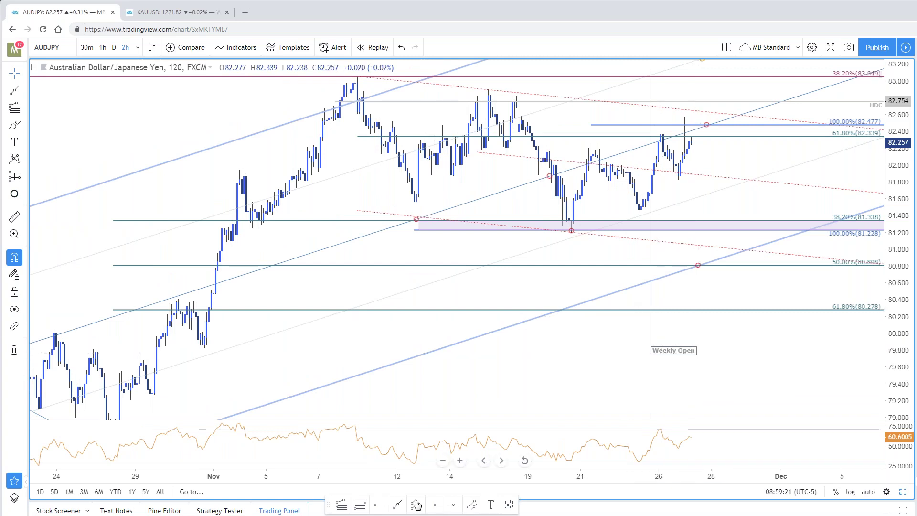
Step: Draw a rising trend line from the 20 Nov low and a parallel copy above it
key("alt+t")
left_click(571, 233)
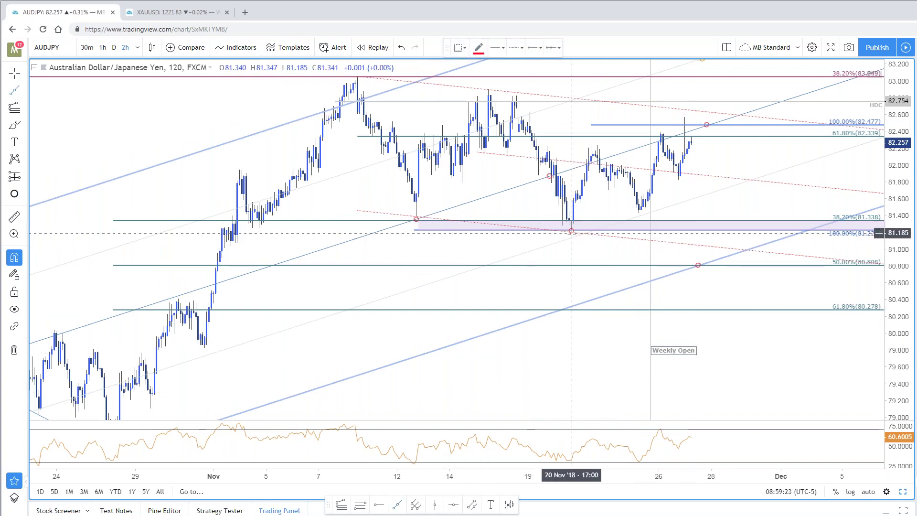
left_click(639, 213)
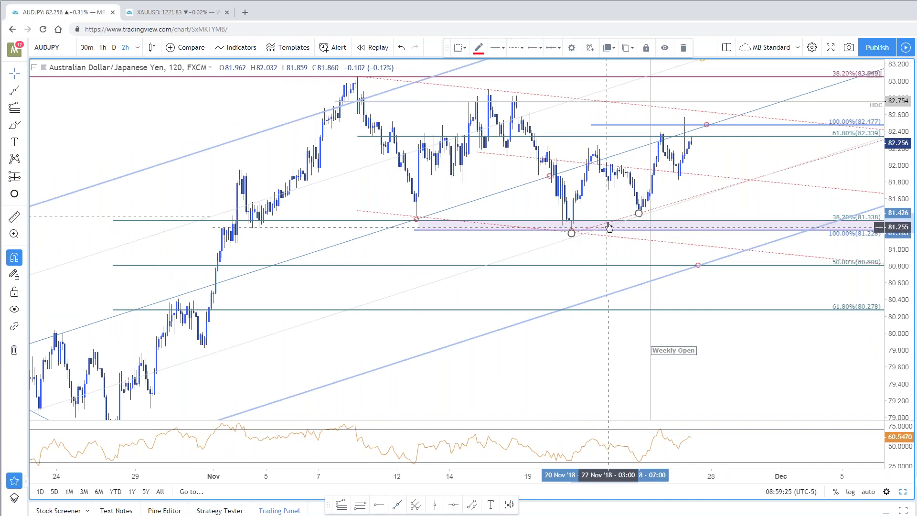
left_click_drag(626, 215, 620, 129)
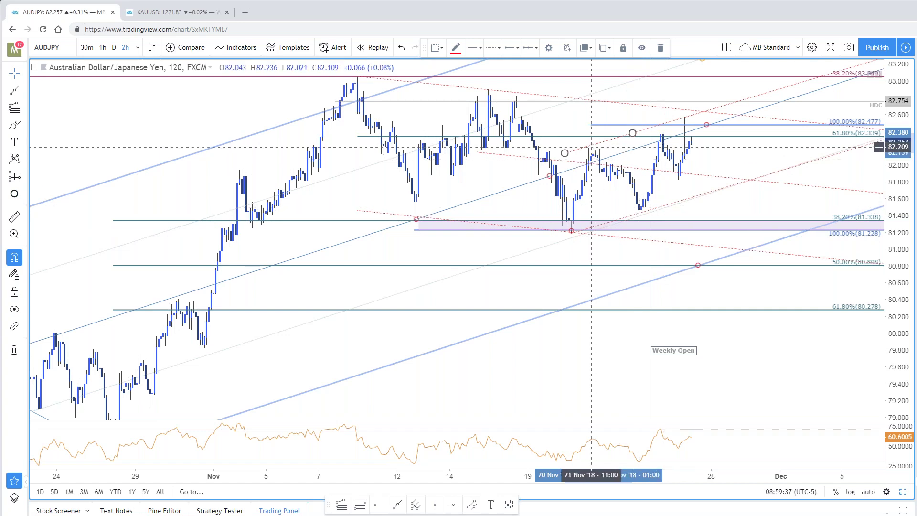
Step: Move the small red circle up to about 82.63
left_click(708, 125)
left_click_drag(707, 125, 712, 116)
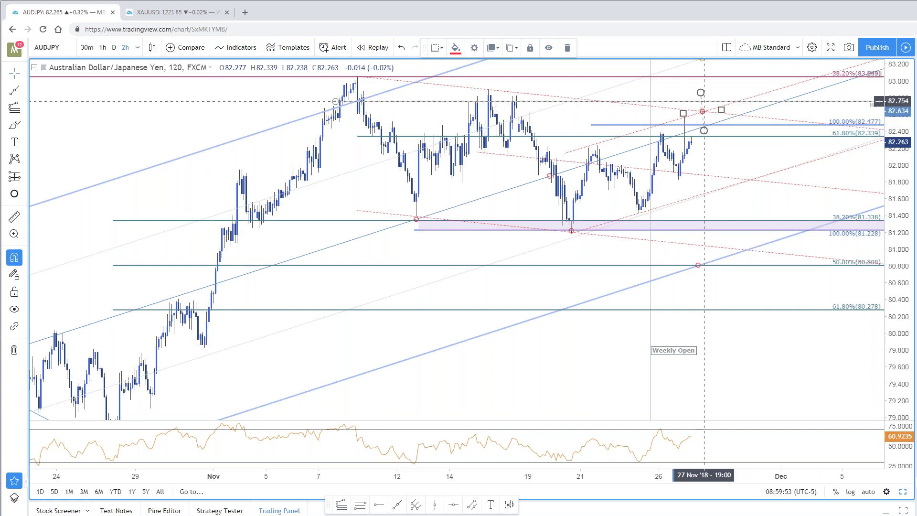
left_click(736, 159)
left_click_drag(736, 158, 711, 166)
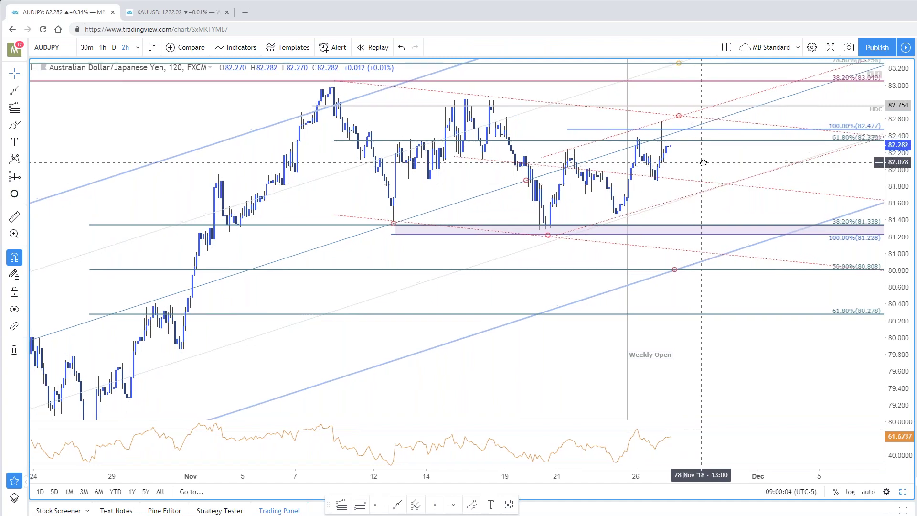
left_click_drag(702, 162, 717, 158)
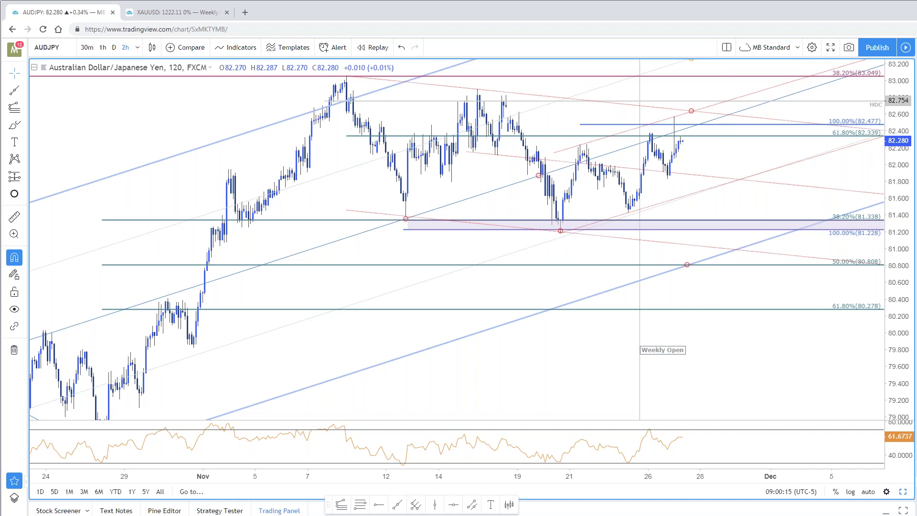
left_click_drag(709, 162, 710, 176)
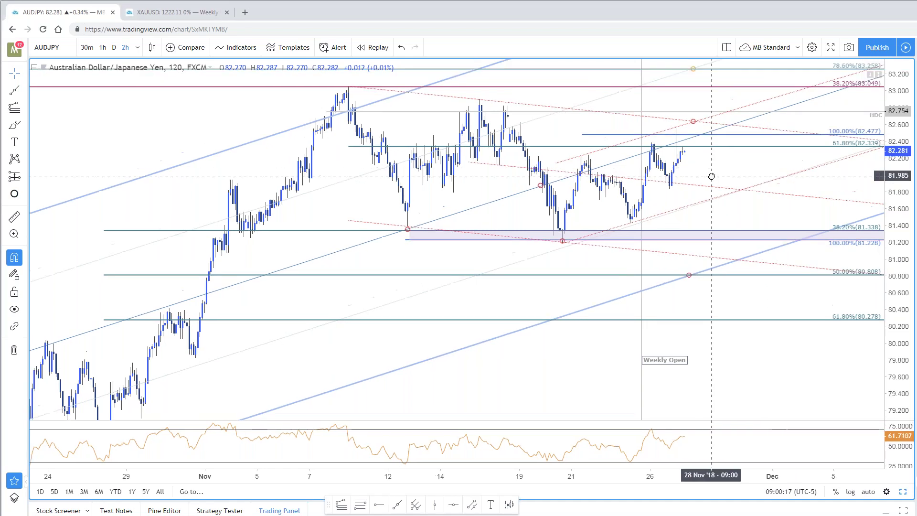
left_click(904, 492)
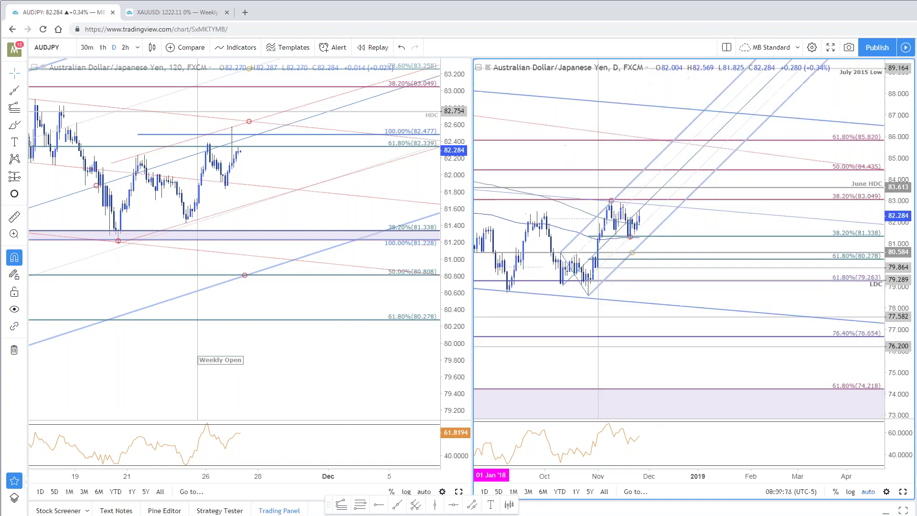
left_click(904, 492)
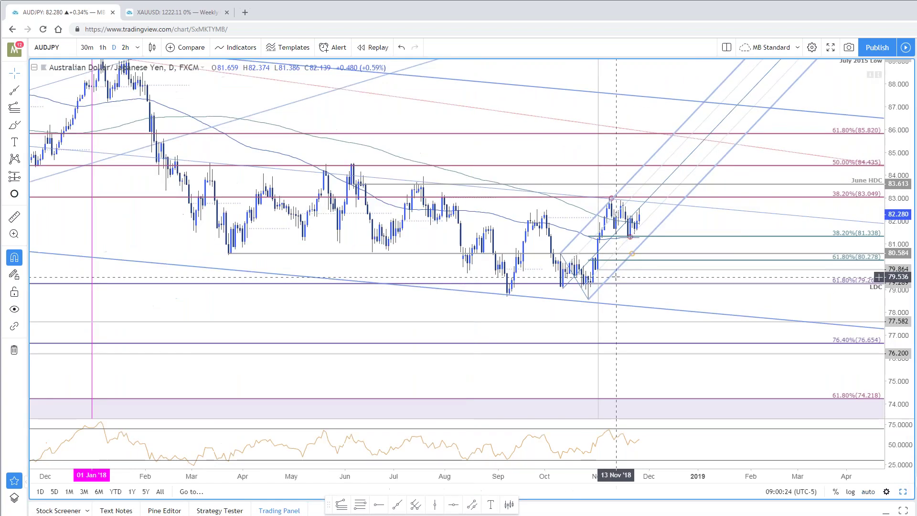
left_click_drag(718, 234, 755, 325)
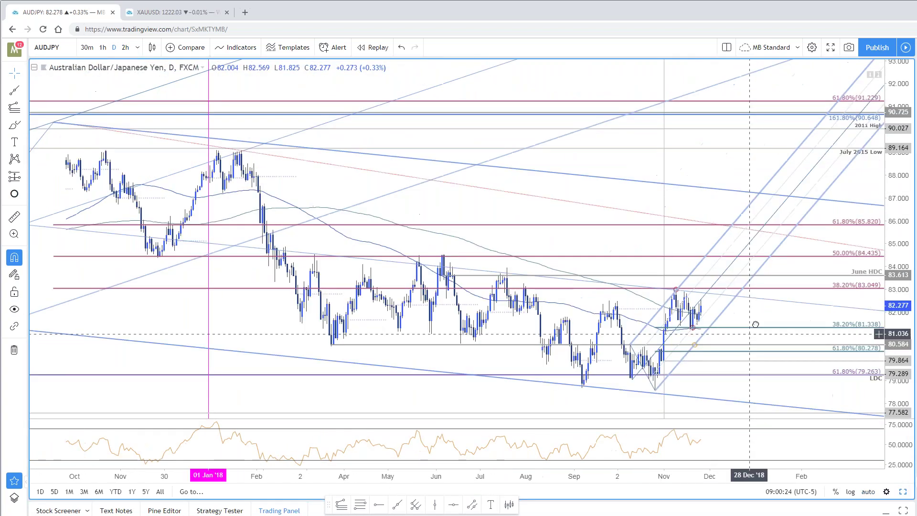
key("alt+r")
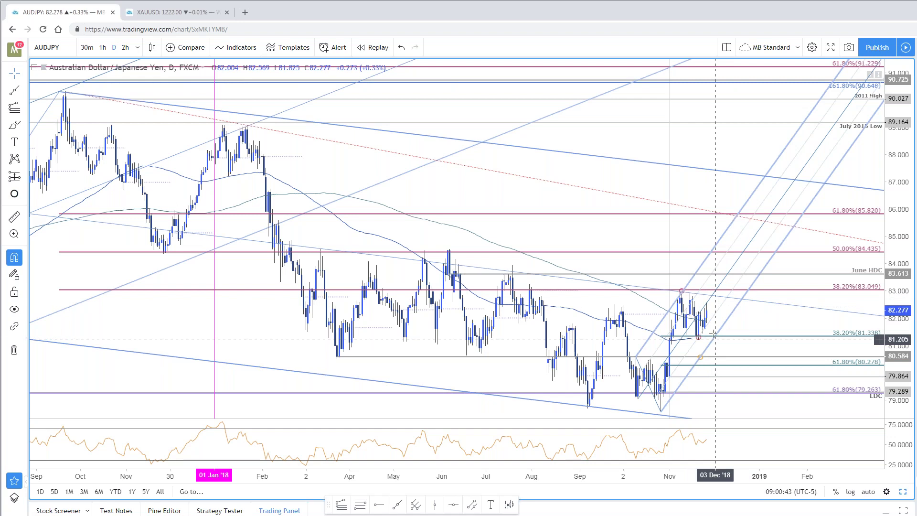
left_click(707, 314)
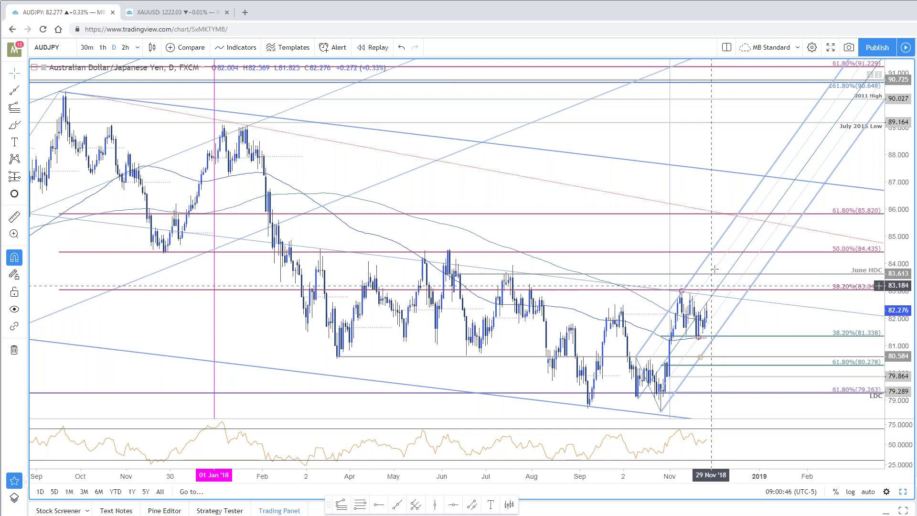
left_click(771, 413)
scroll(772, 425, "up", 2)
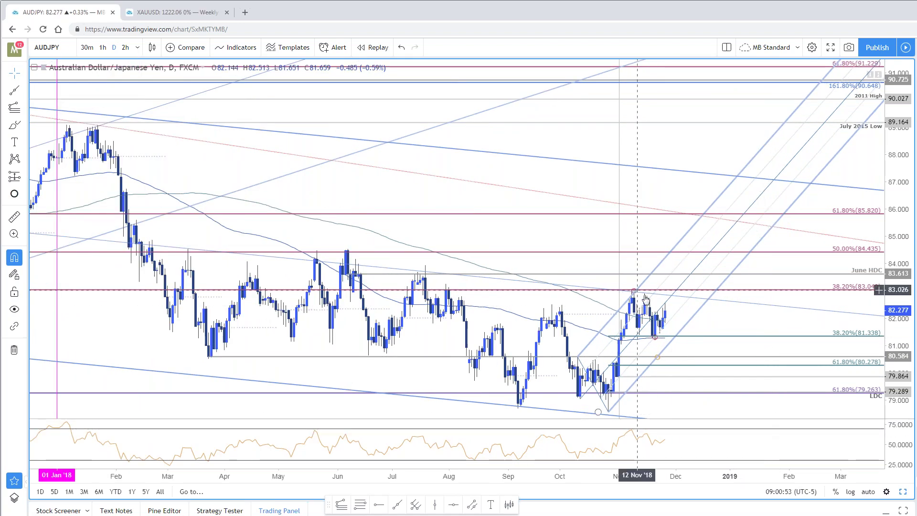
scroll(879, 315, "down", 2)
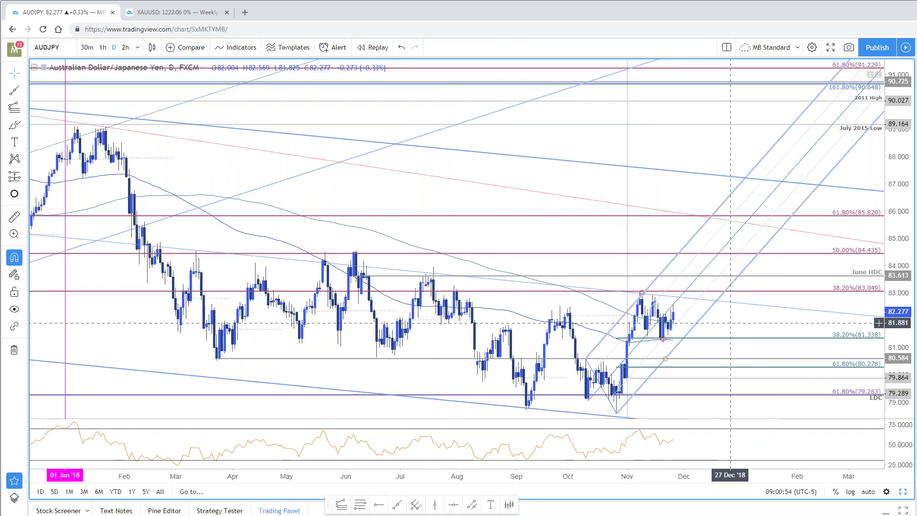
left_click_drag(898, 310, 897, 294)
left_click_drag(755, 337, 784, 343)
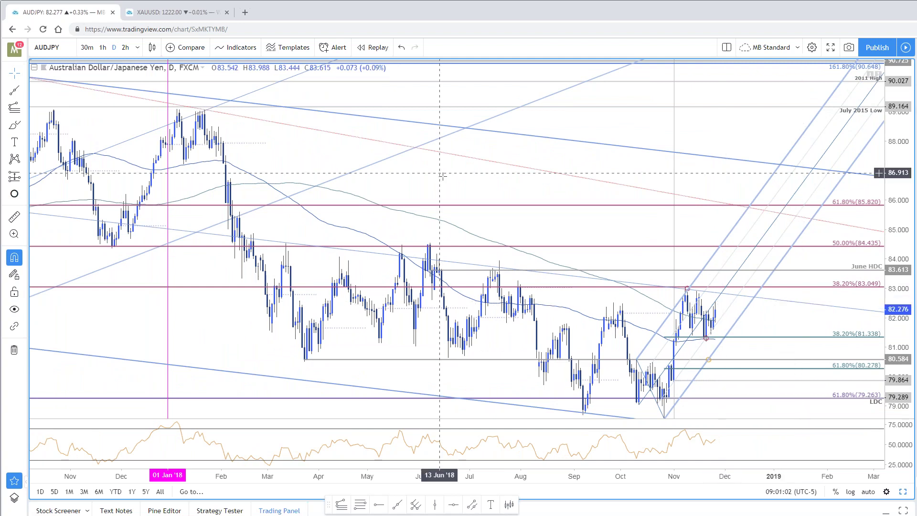
left_click(904, 494)
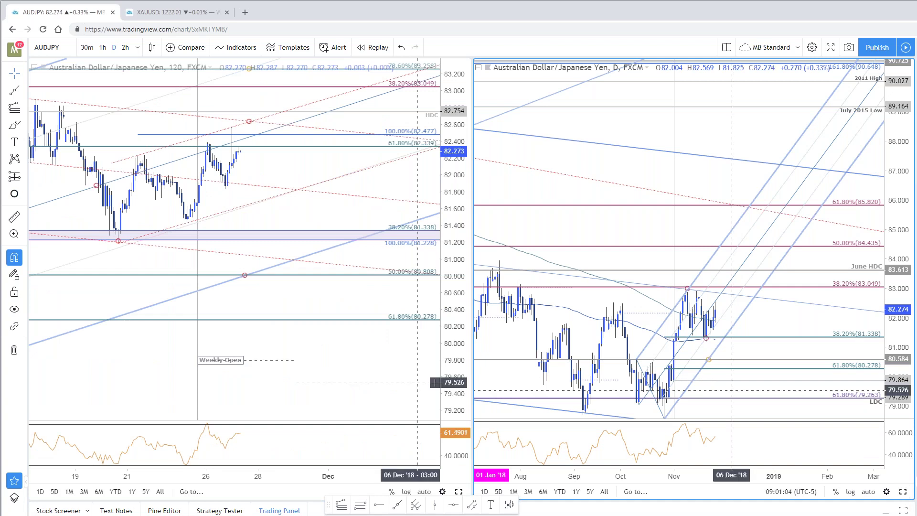
left_click(459, 492)
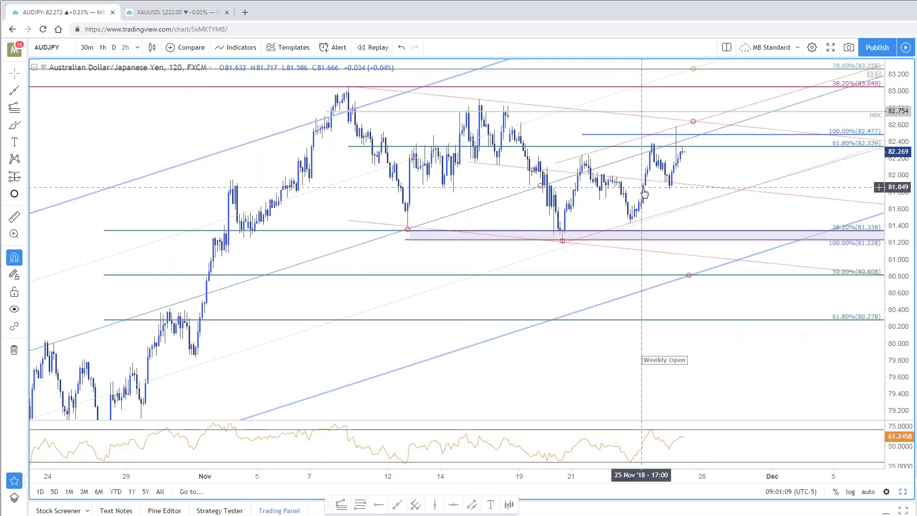
left_click_drag(723, 169, 733, 174)
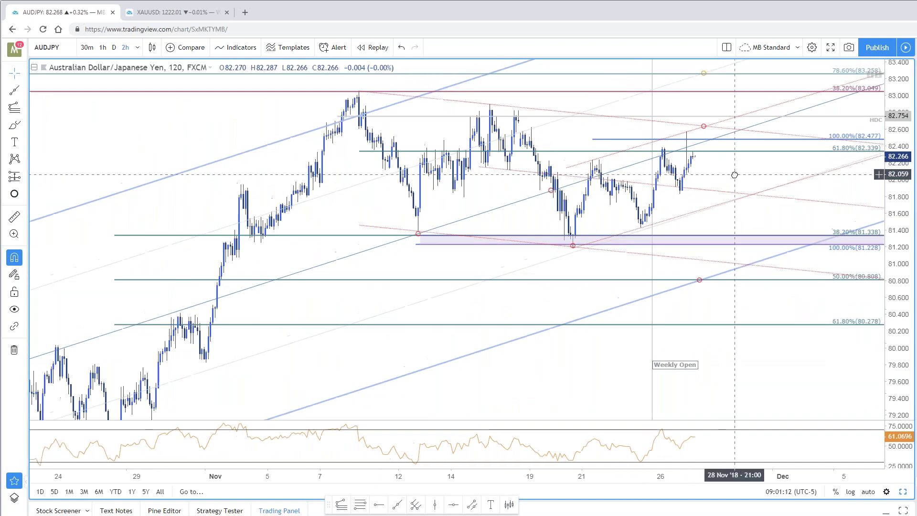
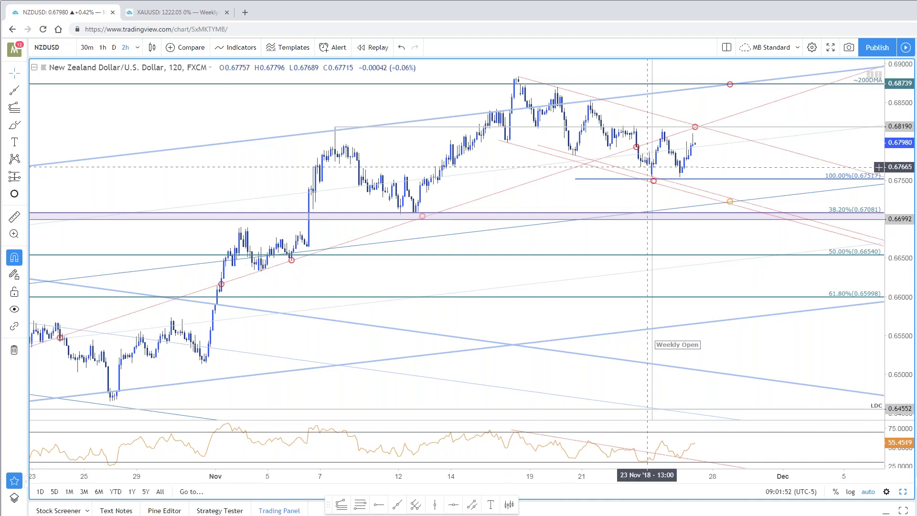
Step: Nudge the NZDUSD 2-hour chart, select its dotted descending channel, and switch to the SB Trade Desk window
left_click_drag(747, 175, 739, 185)
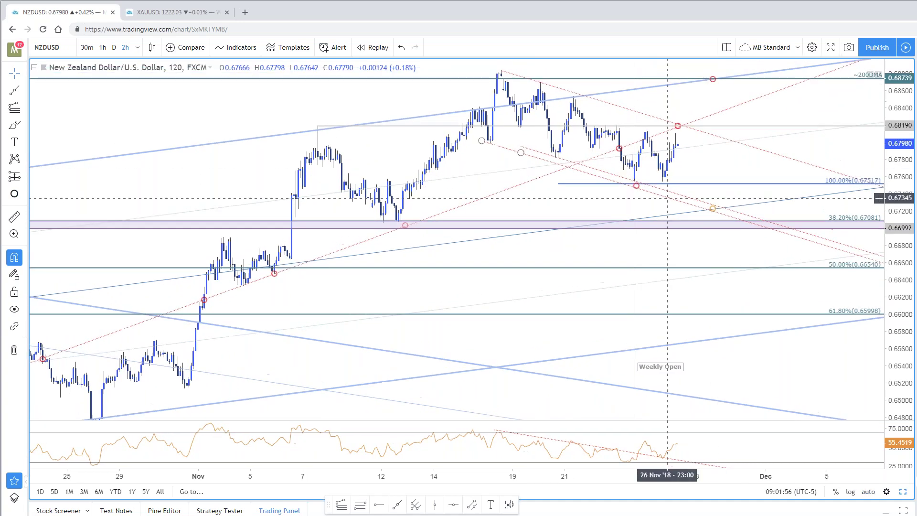
left_click(658, 189)
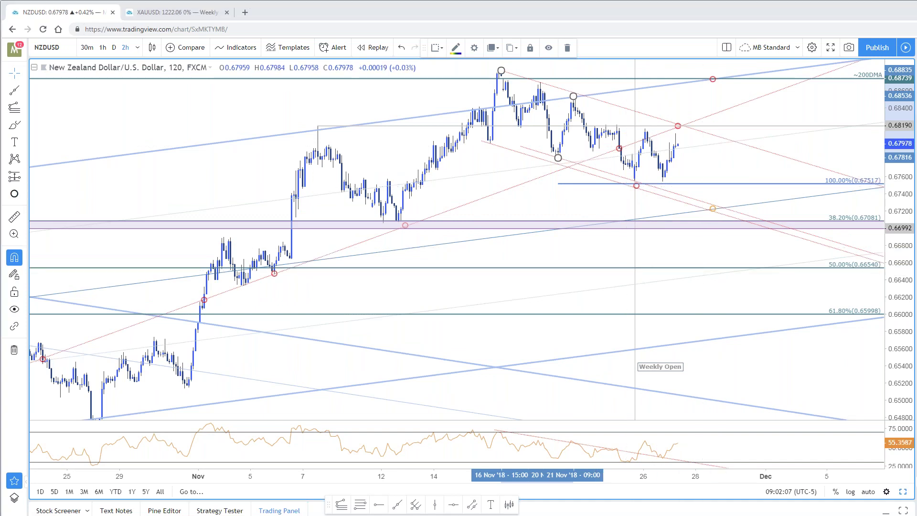
key("alt+Tab")
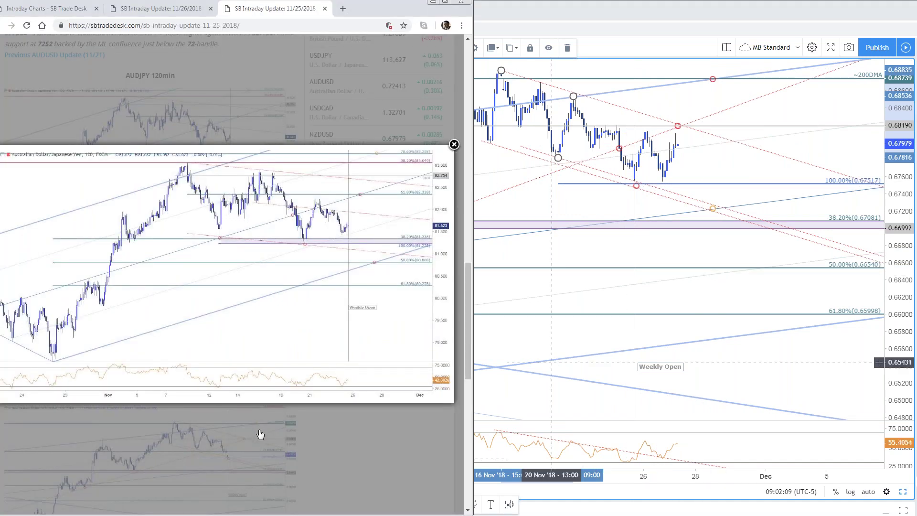
Step: Close the enlarged AUDJPY chart in the article and bring TradingView back to the front
left_click(296, 446)
scroll(225, 228, "down", 8)
scroll(225, 228, "up", 3)
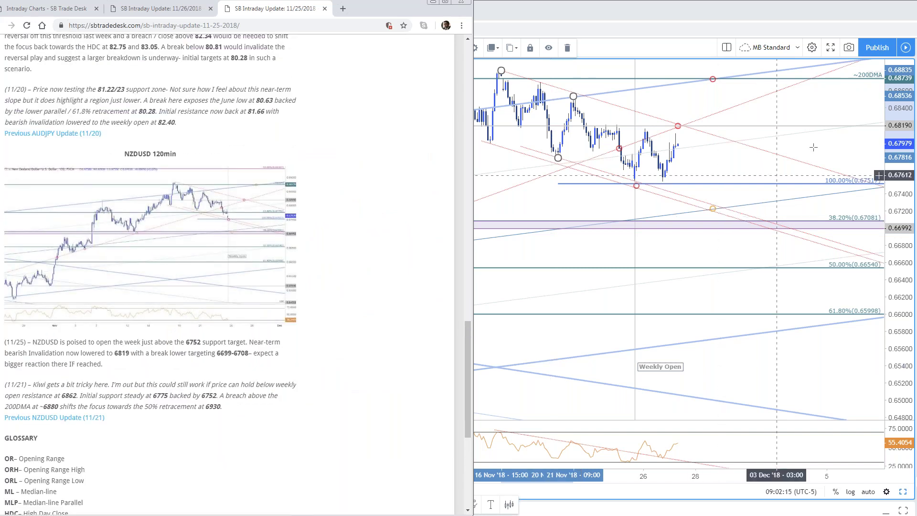
left_click(701, 167)
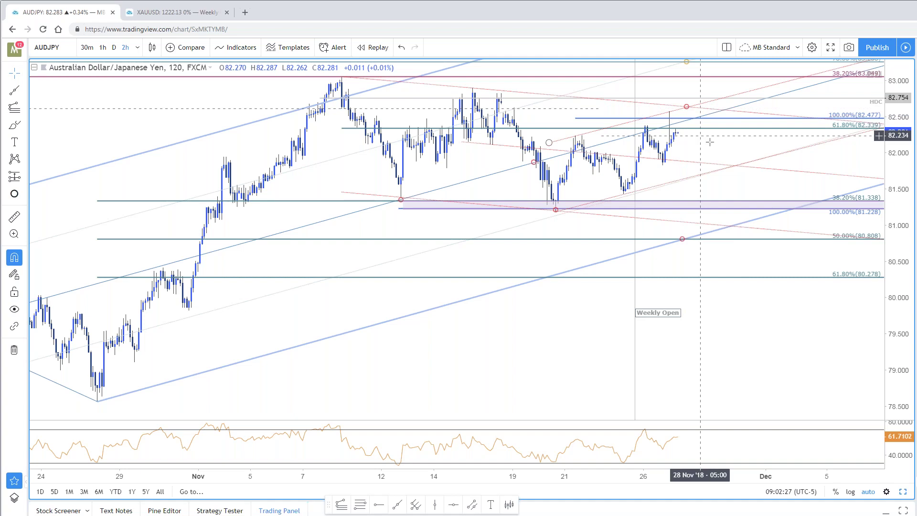
double_click(706, 129)
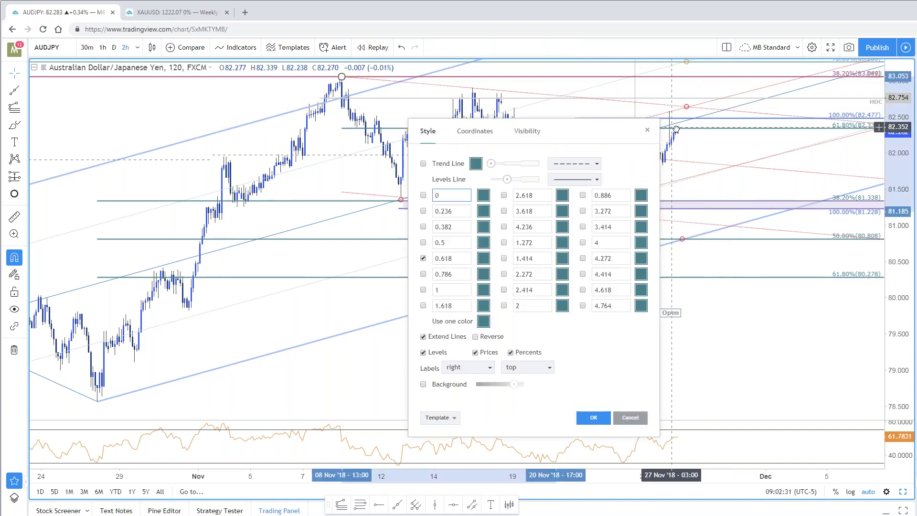
left_click(424, 262)
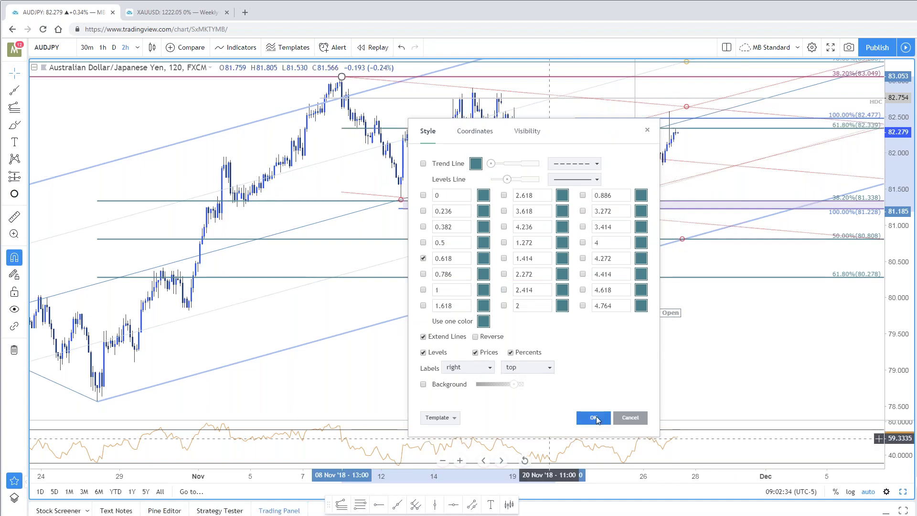
left_click(647, 130)
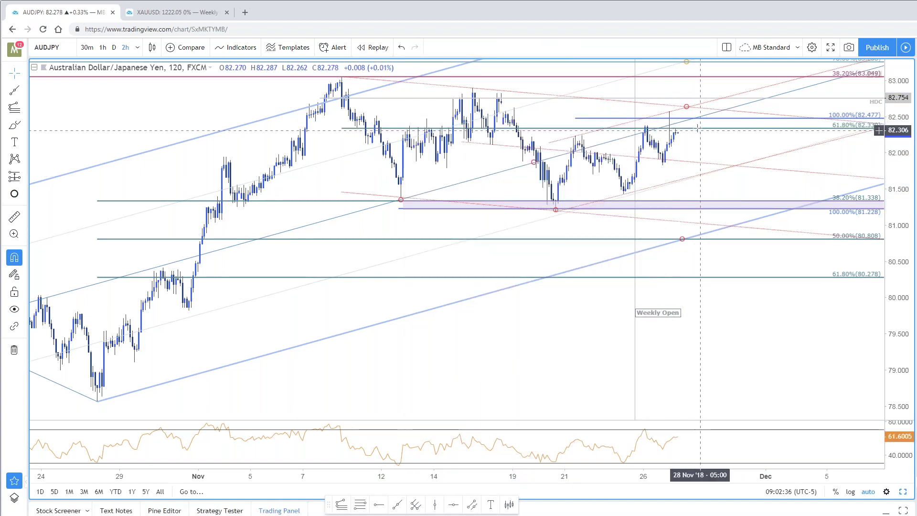
left_click(699, 127)
left_click(696, 122)
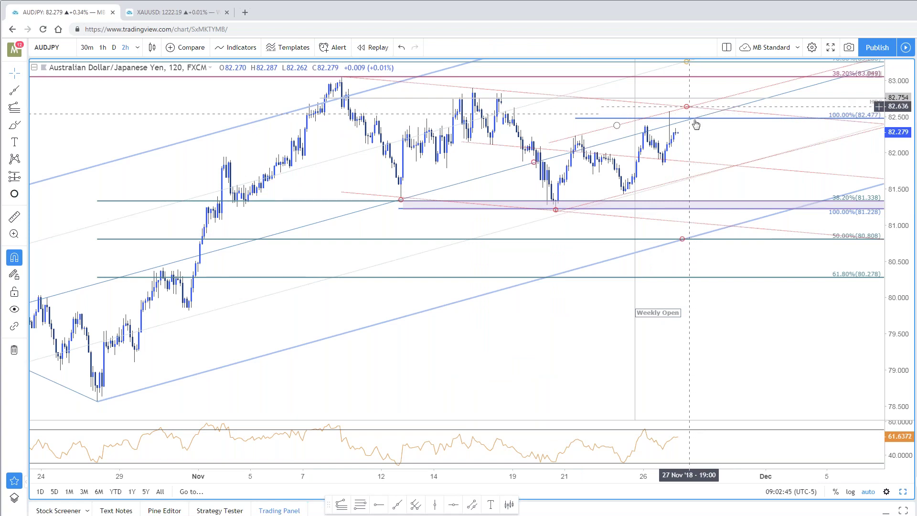
left_click_drag(710, 140, 729, 140)
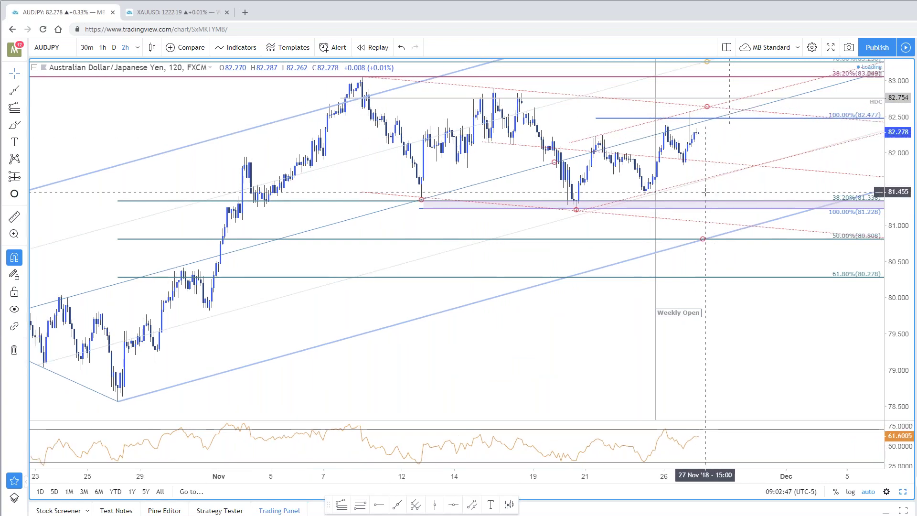
left_click_drag(795, 156, 750, 173)
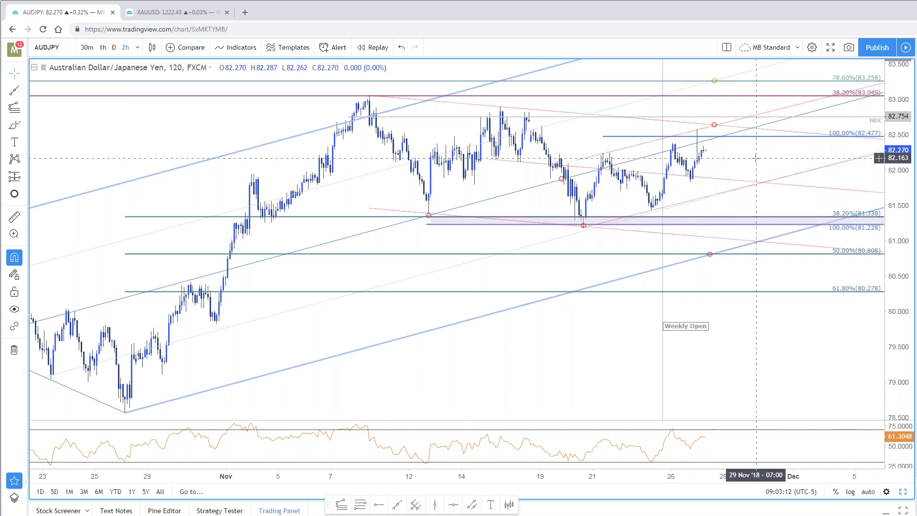
type("30")
key("Return")
type("12")
key("Escape")
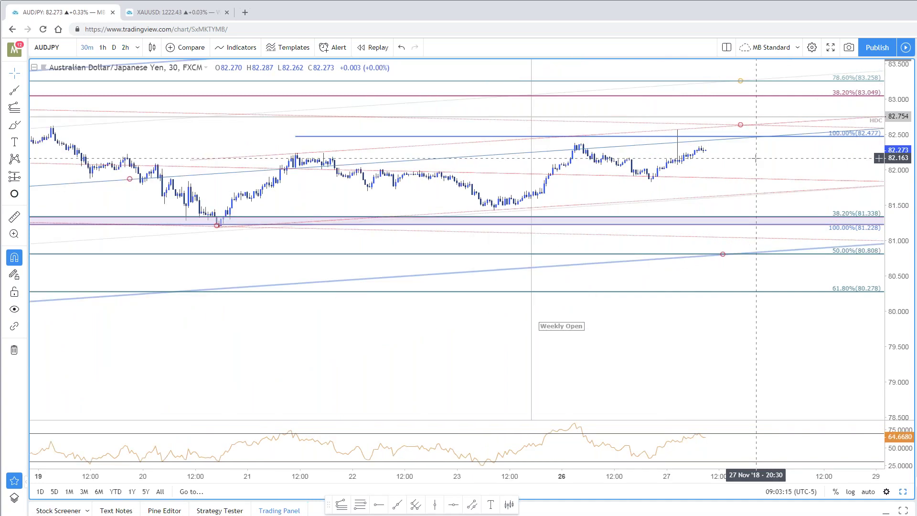
type("120")
key("Return")
type("60")
key("Escape")
type("10")
key("Return")
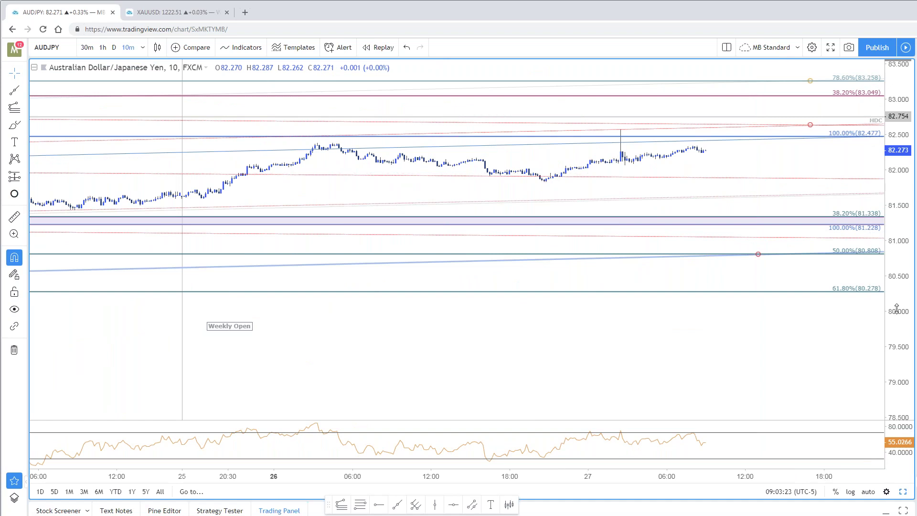
left_click_drag(899, 157, 898, 200)
left_click_drag(799, 90, 787, 144)
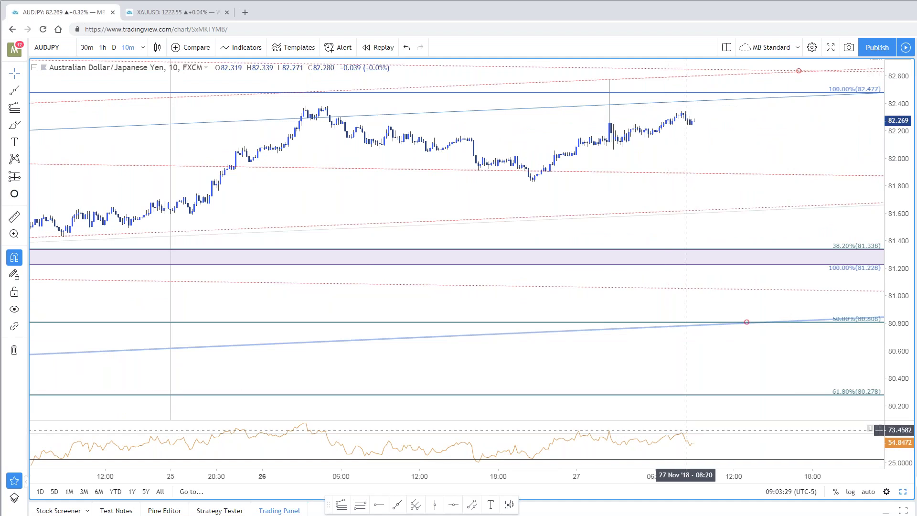
type("120")
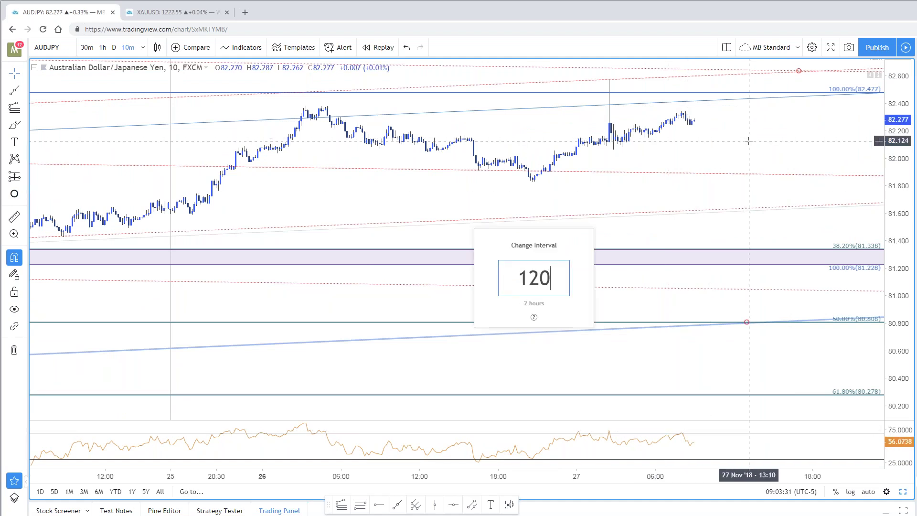
key("Return")
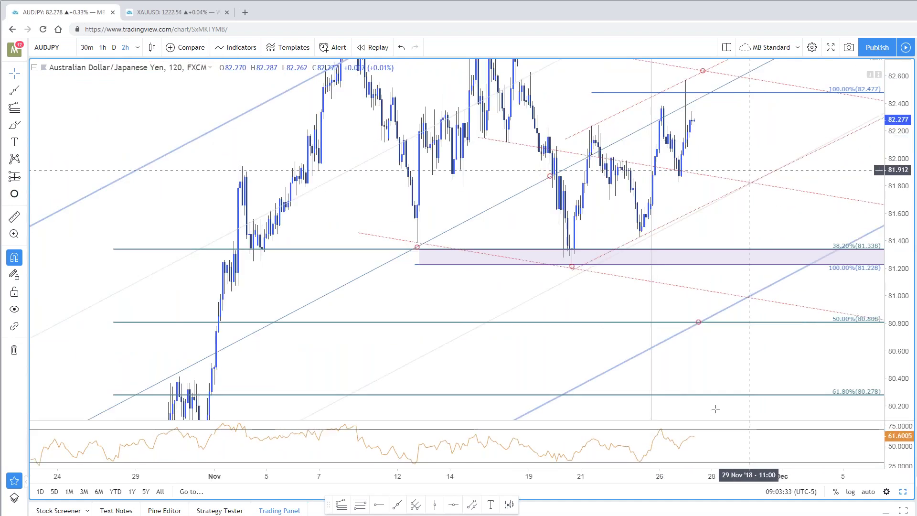
left_click_drag(907, 225, 908, 257)
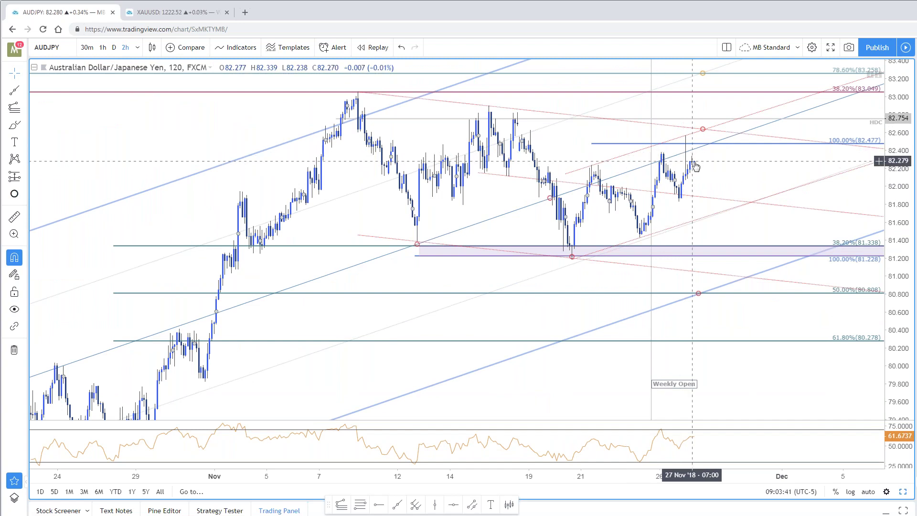
left_click_drag(677, 434, 679, 434)
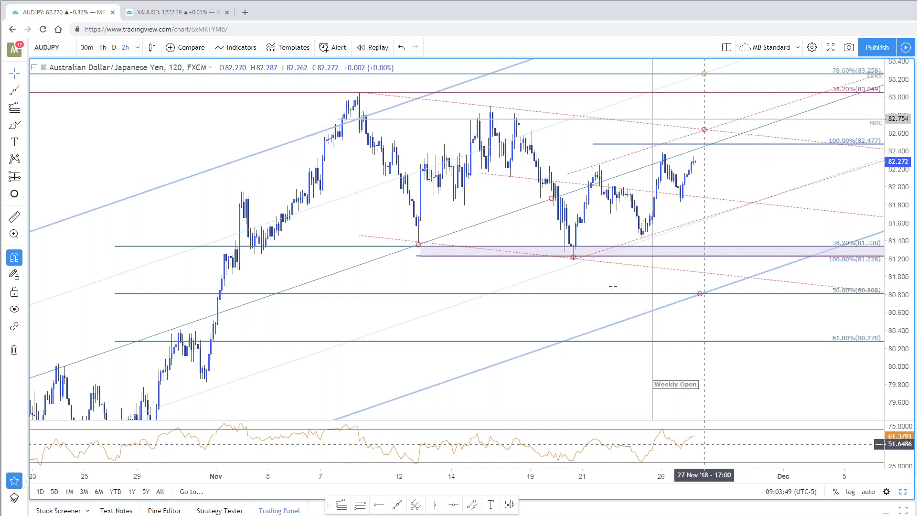
Step: View AUDJPY as a line chart, then restore hollow candles and compress the price scale slightly
left_click(150, 50)
left_click(149, 50)
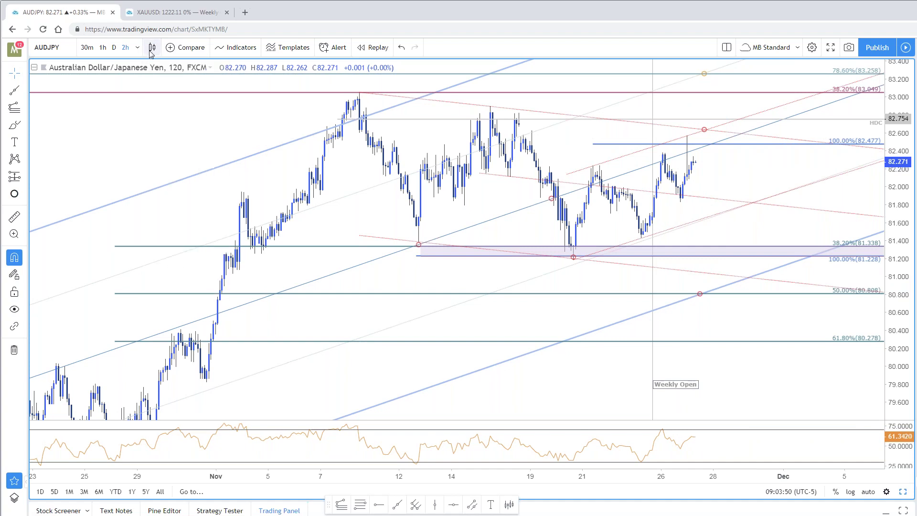
left_click(151, 50)
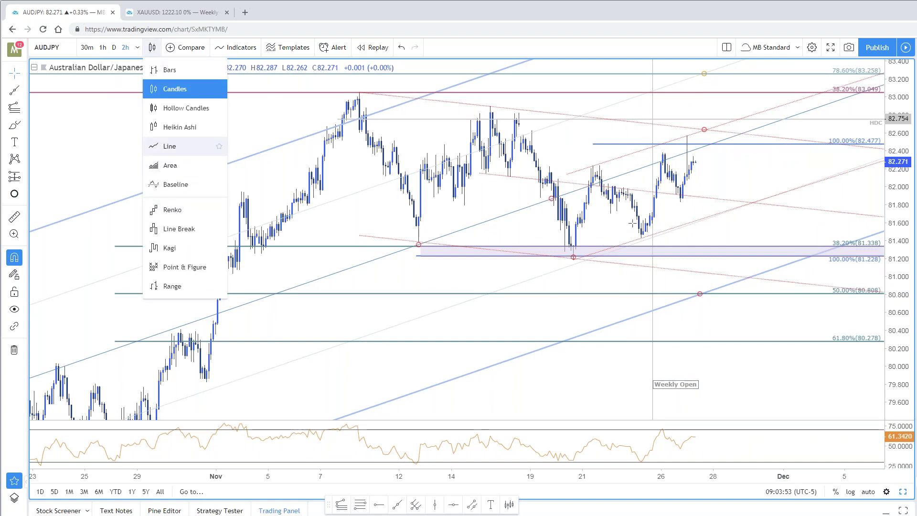
left_click(170, 145)
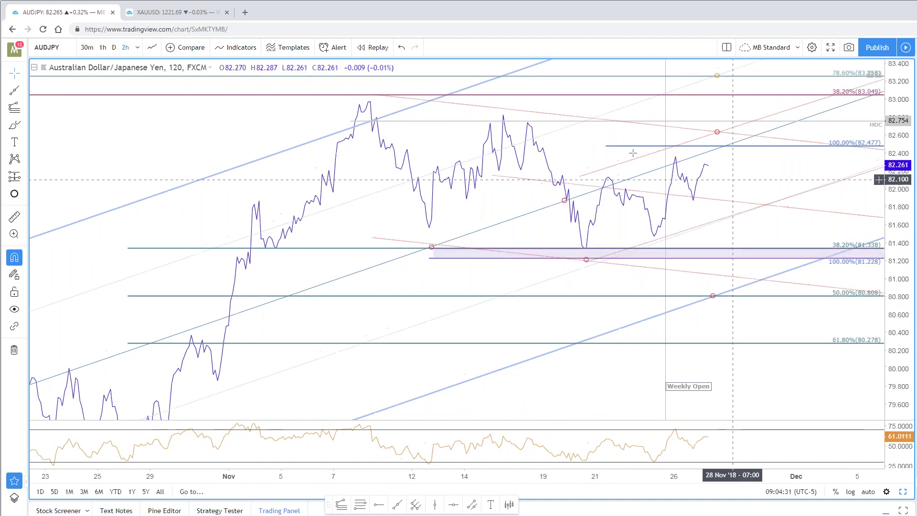
left_click(152, 48)
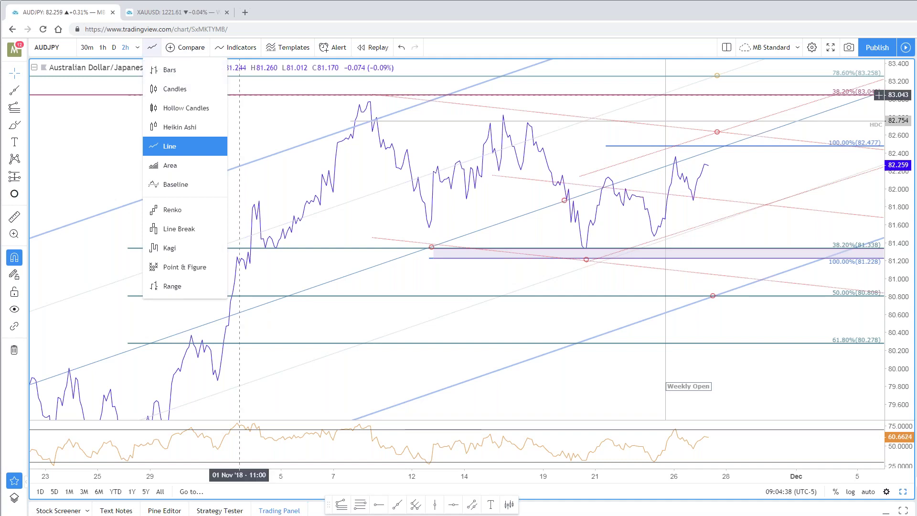
left_click(187, 108)
left_click_drag(908, 146, 908, 158)
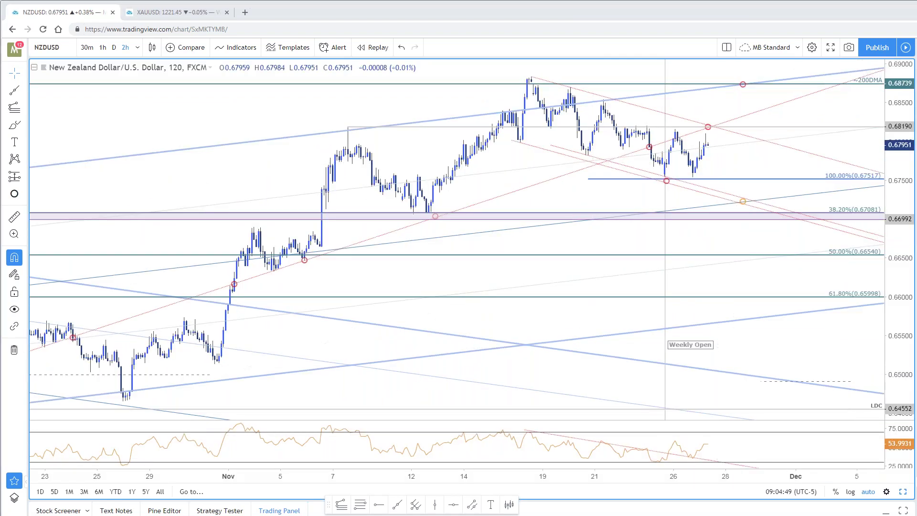
Step: Enlarge the article's NZDUSD chart image, then inspect the red and orange circle markers in TradingView
key("alt+Tab")
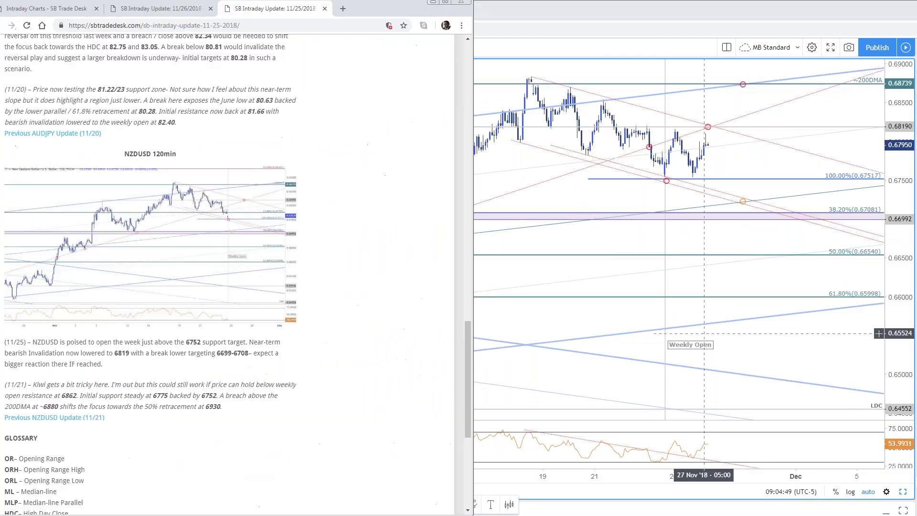
left_click(215, 227)
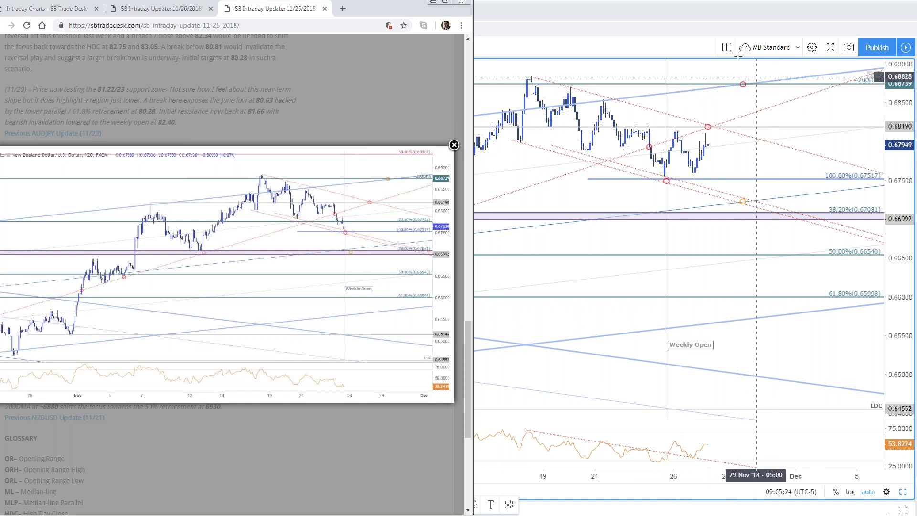
left_click(709, 129)
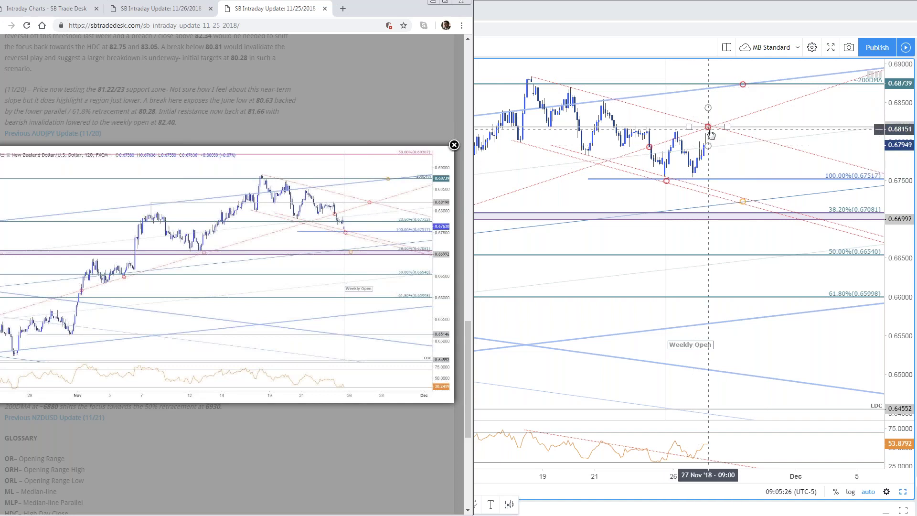
left_click(661, 167)
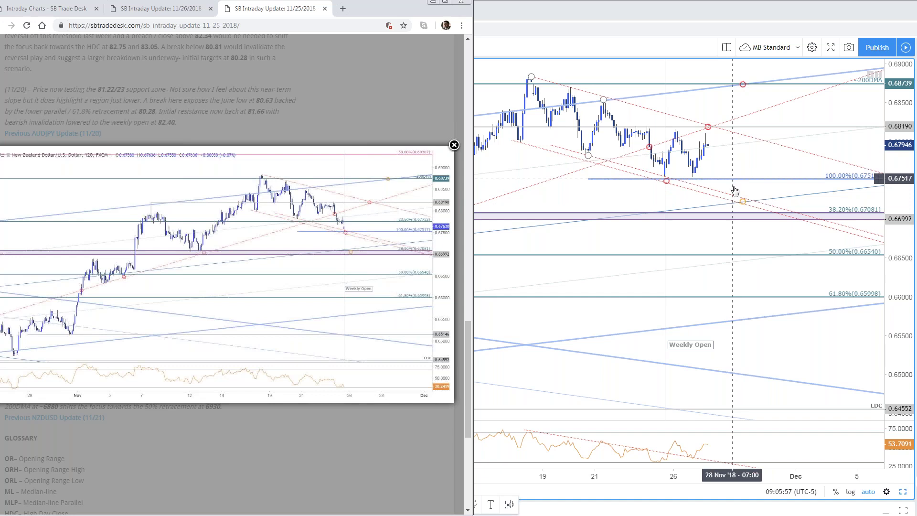
left_click(742, 202)
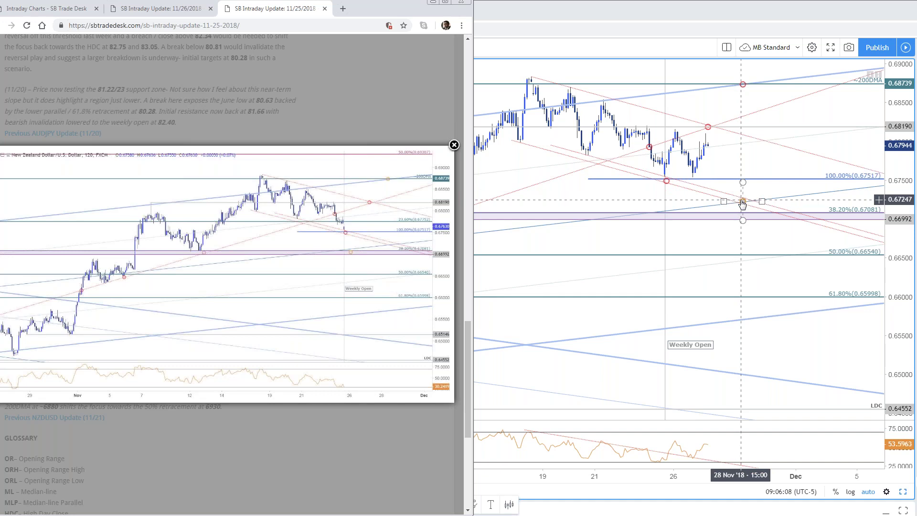
left_click(742, 204)
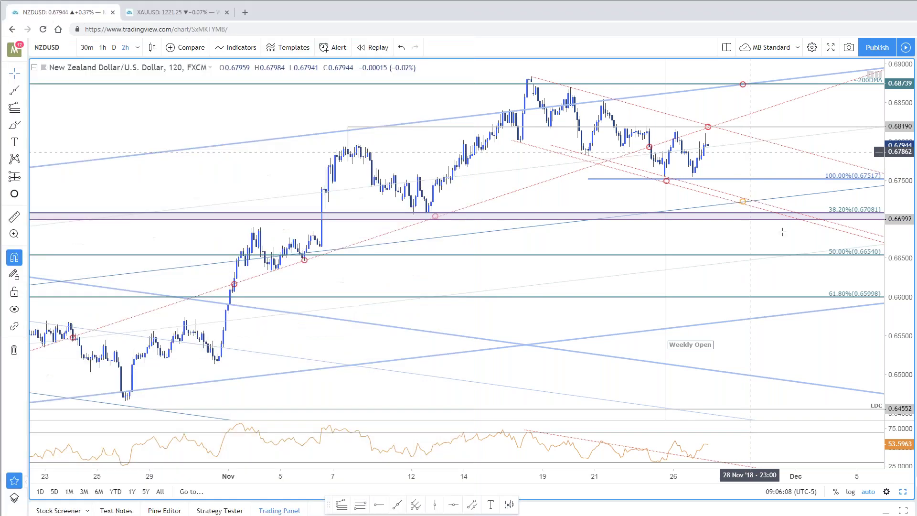
Step: Maximise the NZDUSD daily chart to review recent price action, then restore the side-by-side layout
left_click(900, 495)
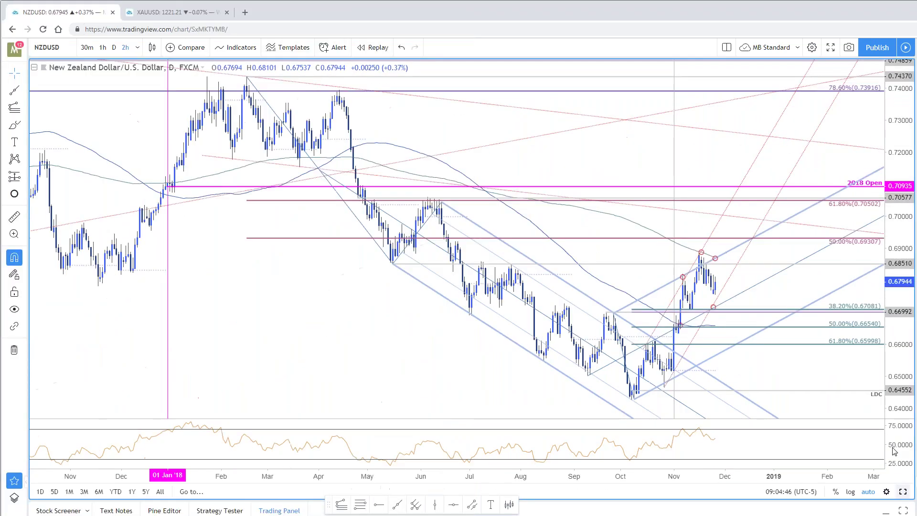
left_click_drag(634, 334, 616, 335)
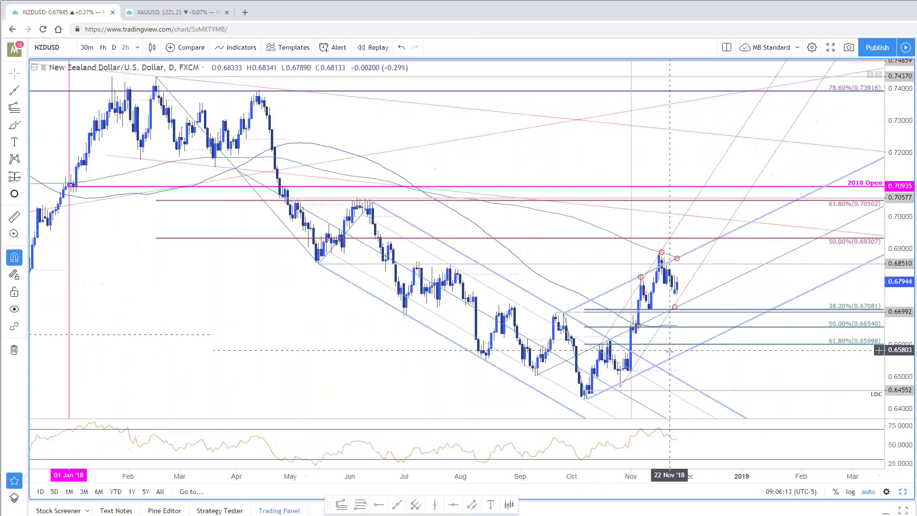
scroll(669, 350, "down", 1)
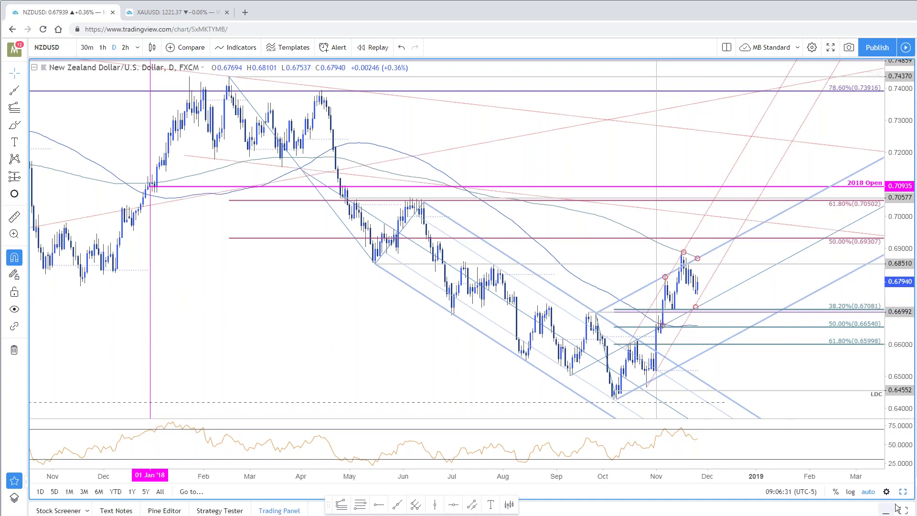
left_click(903, 491)
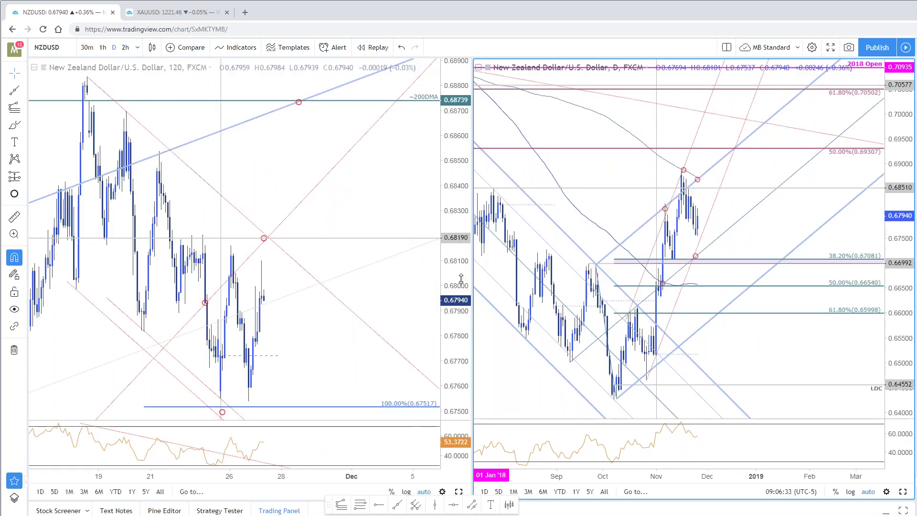
Step: Rescale and pan the 2-hour chart, inspect the purple support zone and orange marker, then open the weekly tab
left_click_drag(461, 279, 461, 311)
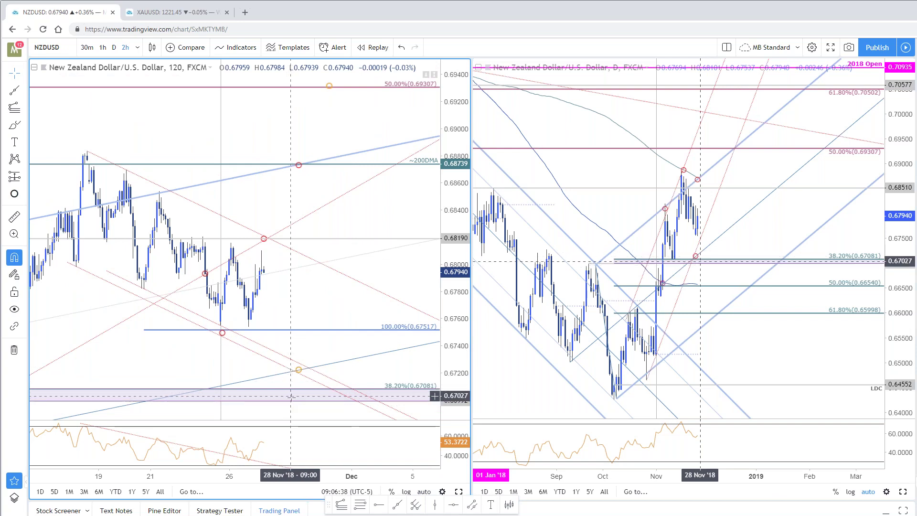
left_click(285, 398)
mouse_move(327, 278)
left_mouse_down()
mouse_move(342, 269)
mouse_move(384, 414)
left_mouse_up()
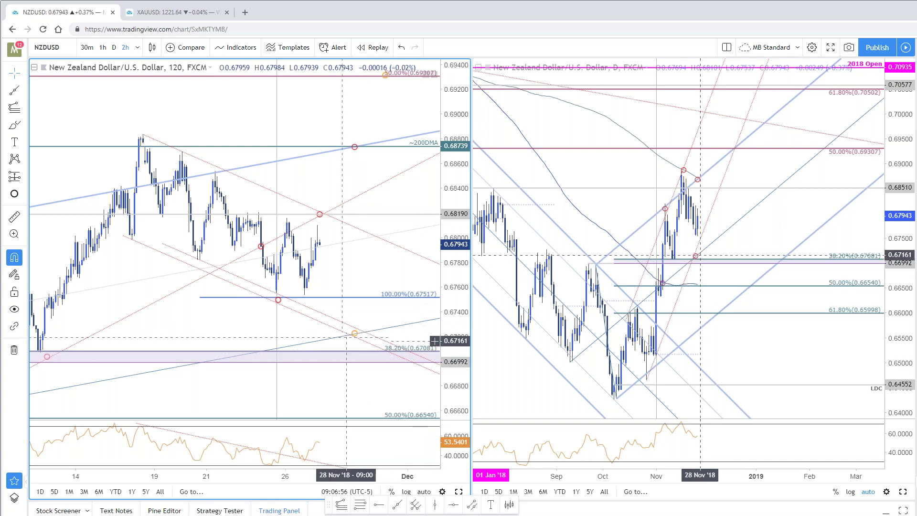
left_click(353, 335)
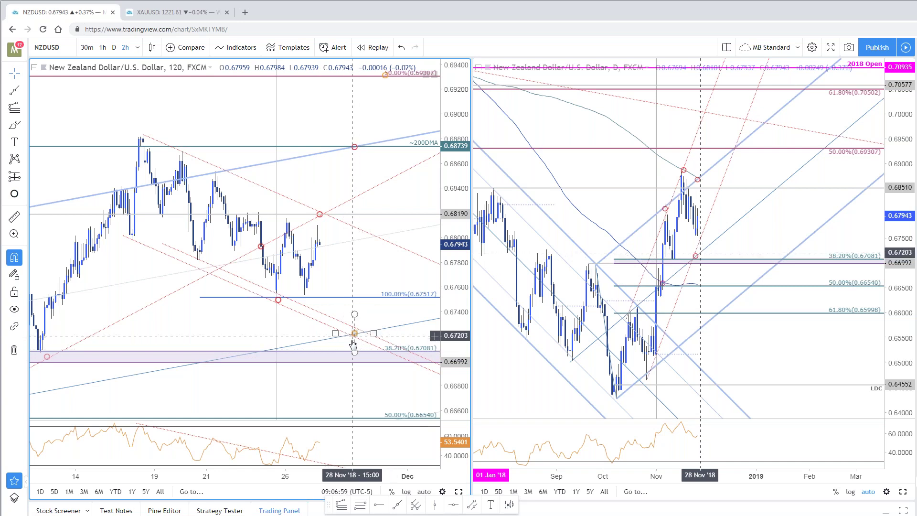
left_click(354, 340)
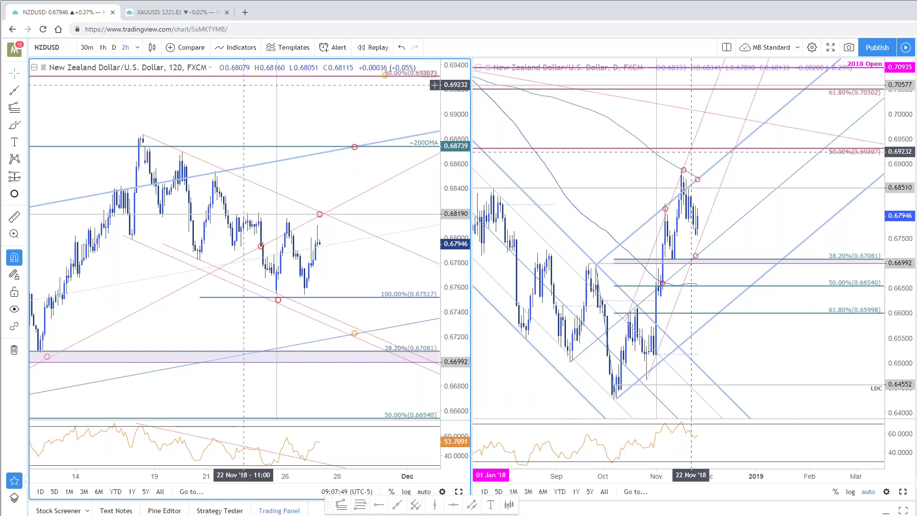
left_click(197, 13)
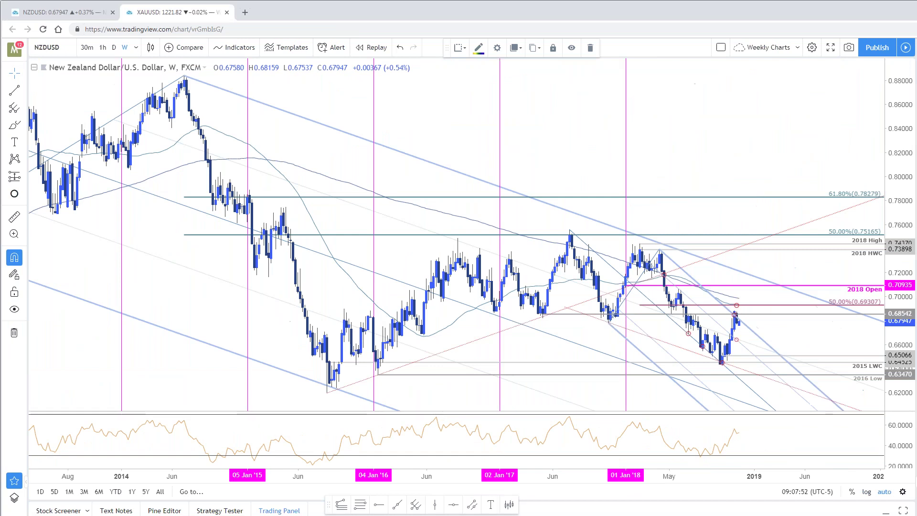
Step: Switch the weekly NZDUSD chart to a line view and select the November 2018 drawing
scroll(626, 316, "right", 4)
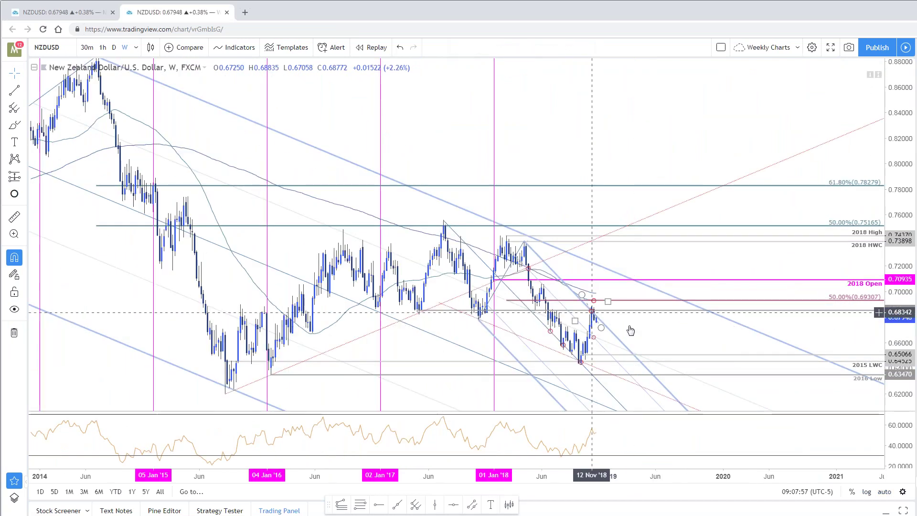
scroll(879, 263, "left", 3)
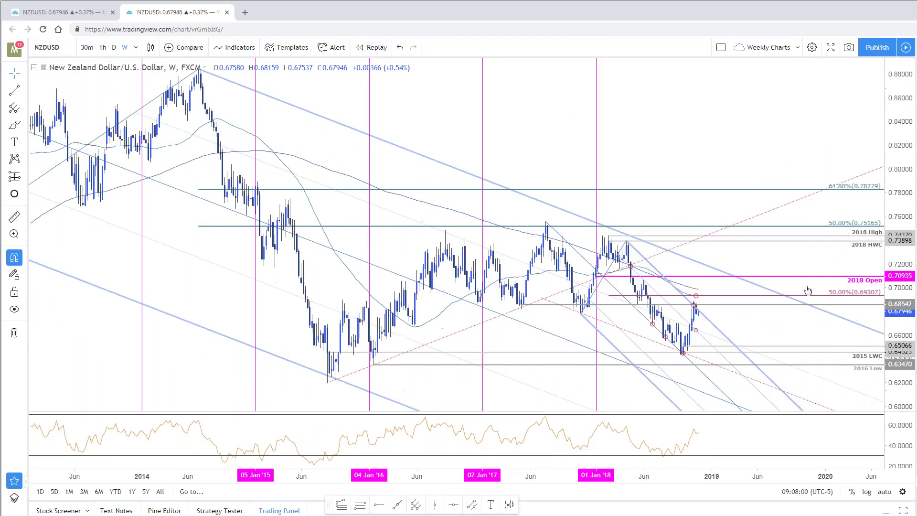
left_click(151, 47)
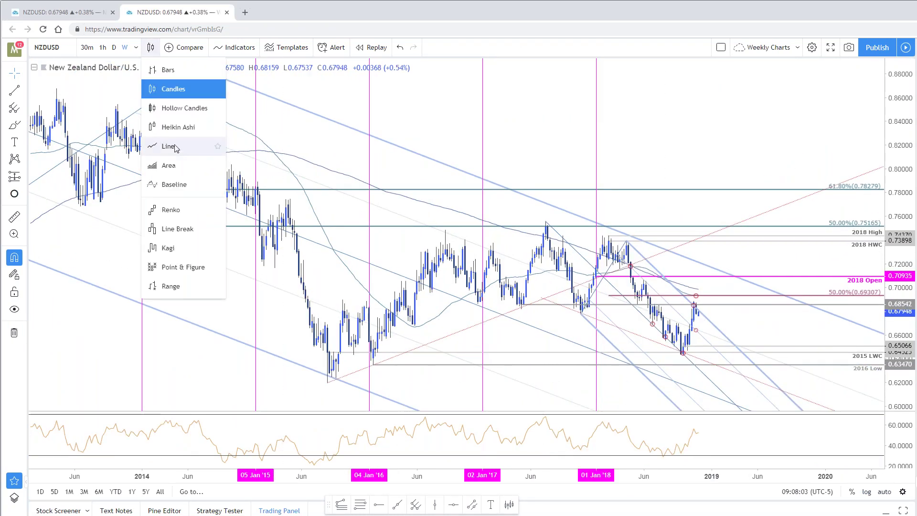
left_click(175, 145)
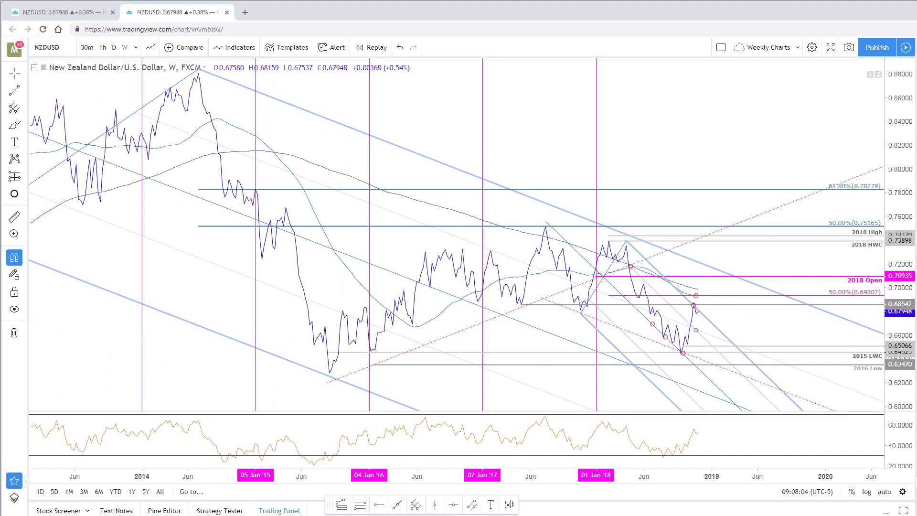
scroll(744, 372, "up", 3)
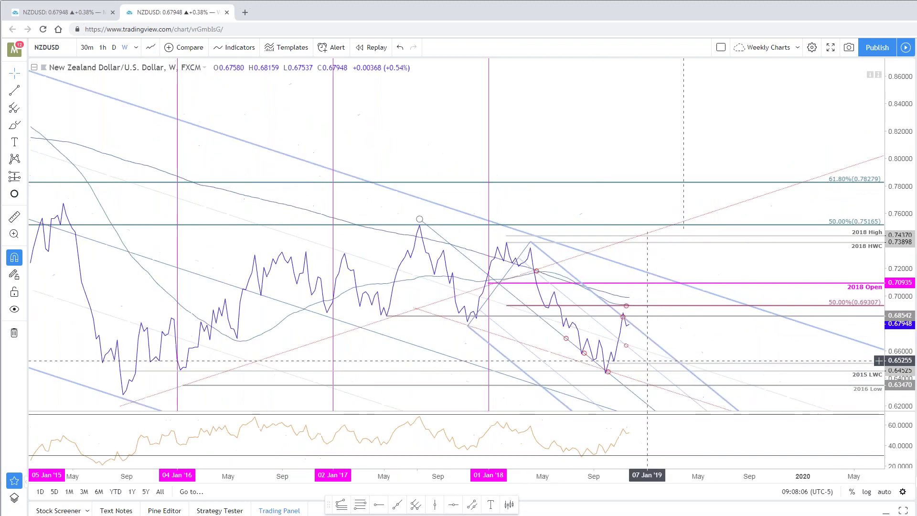
left_click(623, 317)
left_click_drag(634, 324, 695, 314)
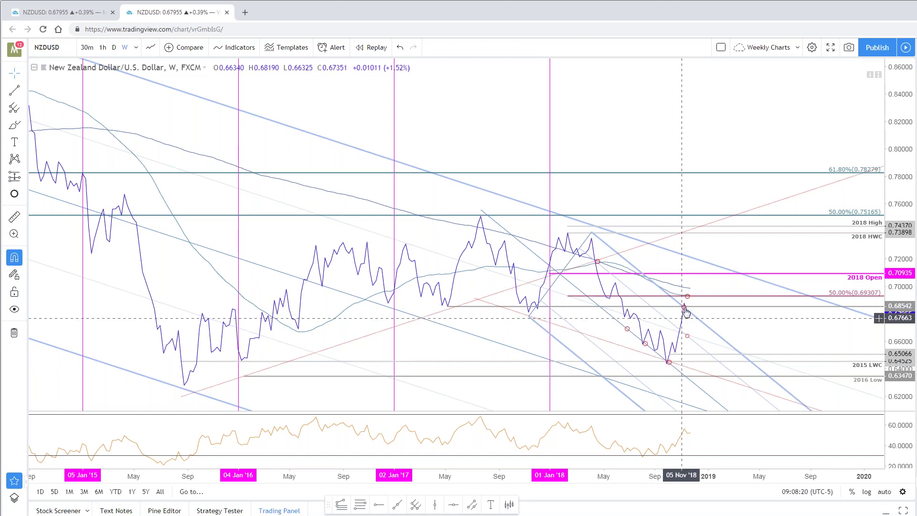
Step: Return the weekly chart to hollow candles, select its pitchfork, and go back to the two-chart tab
left_click(151, 48)
left_click(168, 111)
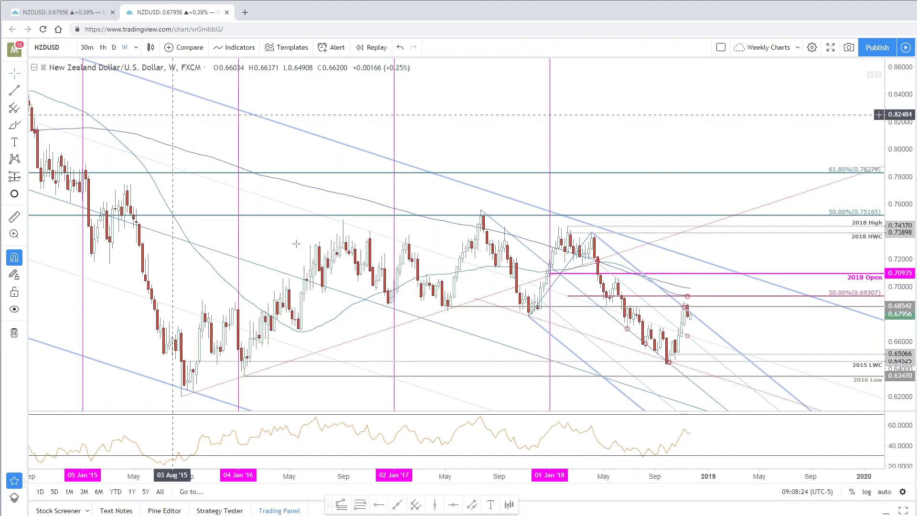
left_click(150, 47)
left_click(168, 108)
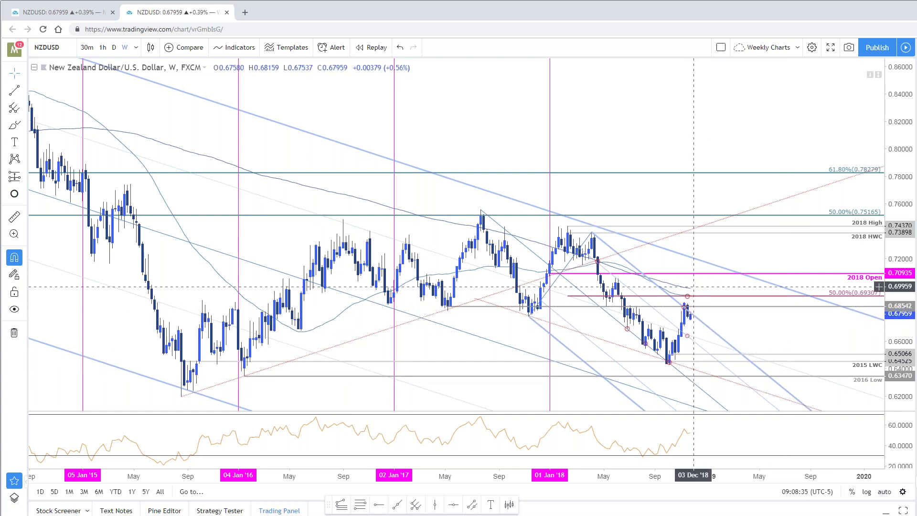
scroll(743, 330, "left", 1)
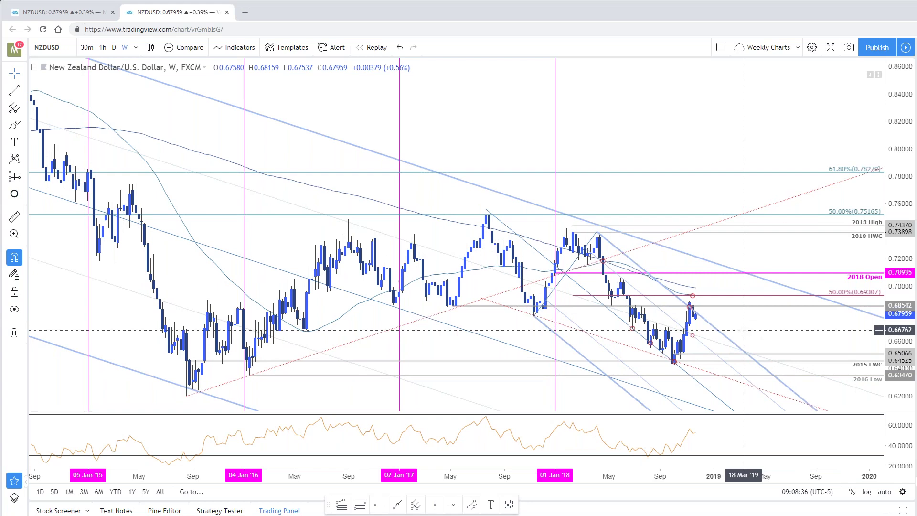
scroll(743, 330, "down", 1)
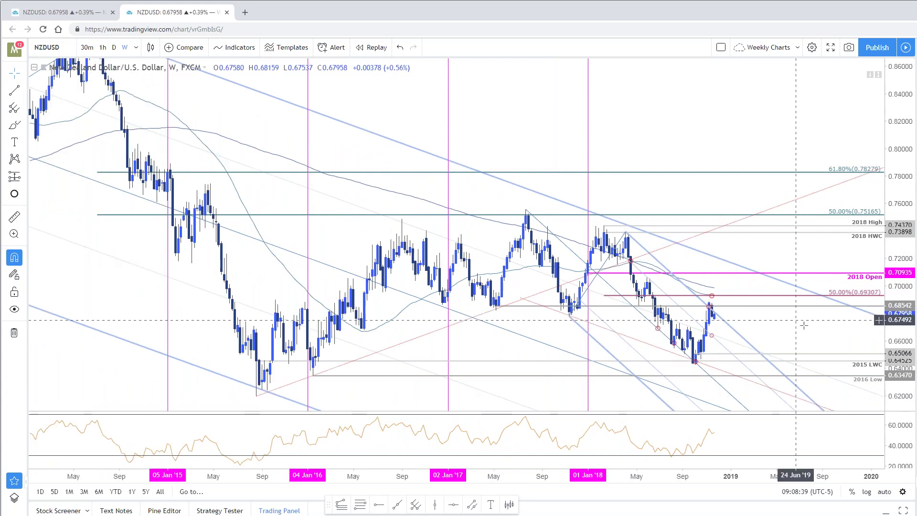
left_click(631, 245)
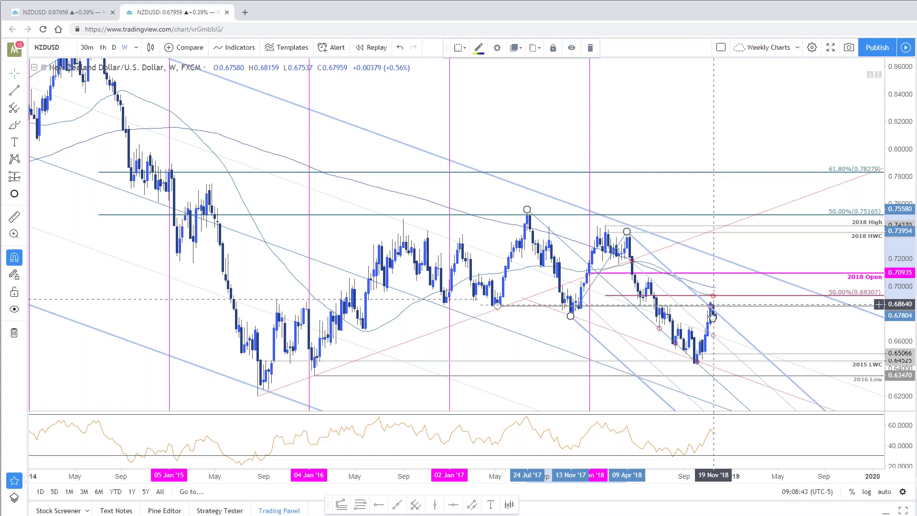
left_click(63, 12)
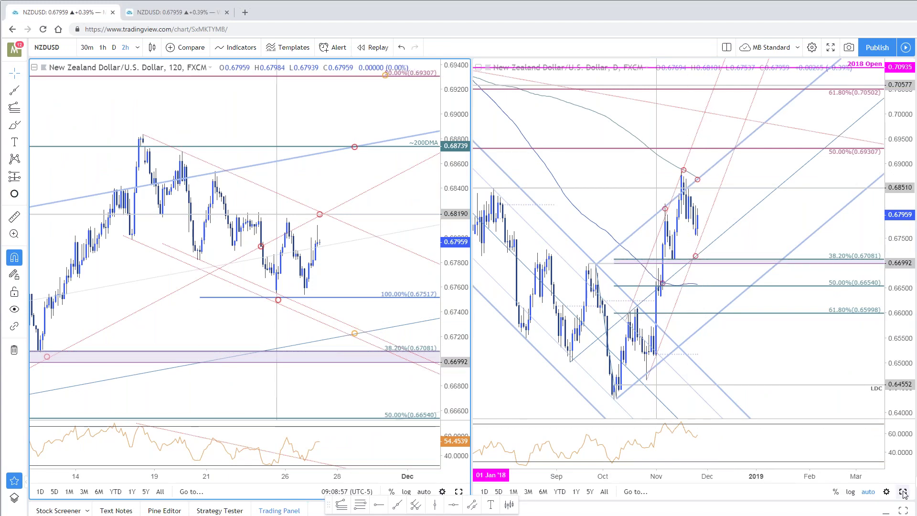
Step: Expand the NZDUSD daily chart to full width and drag the blue channel's anchors to steepen it
key("alt+Return")
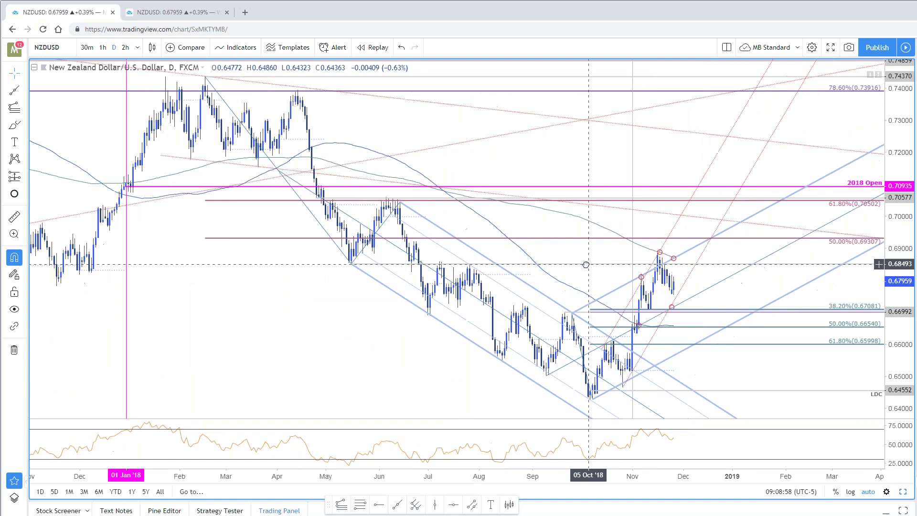
scroll(586, 265, "right", 3)
left_click_drag(891, 222, 890, 215)
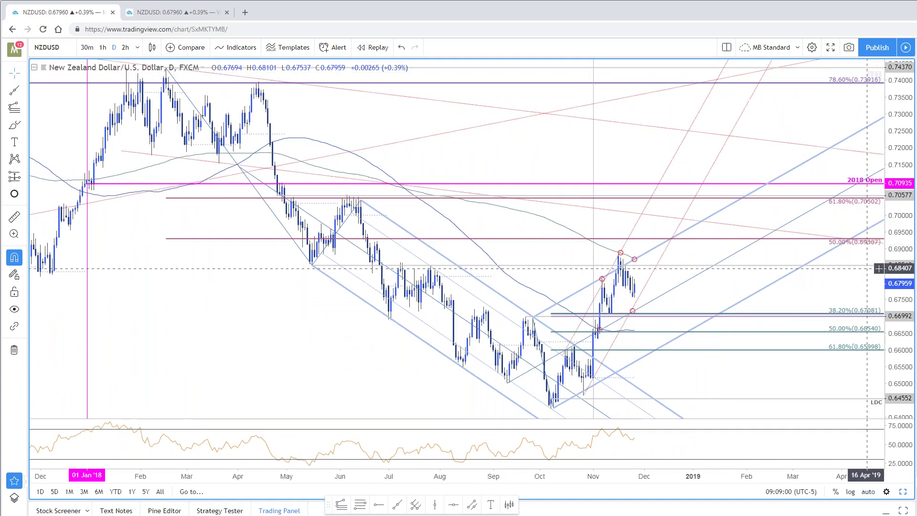
scroll(690, 389, "up", 1)
scroll(644, 389, "down", 1)
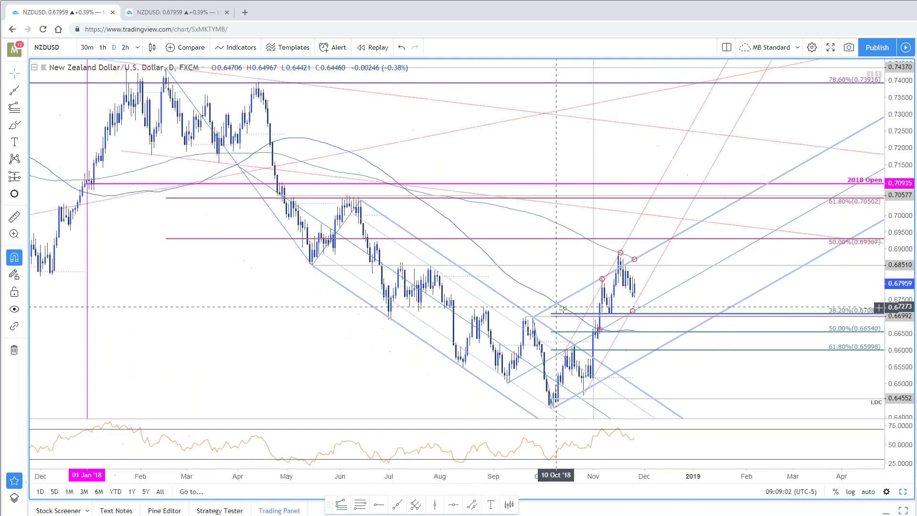
left_click(523, 324)
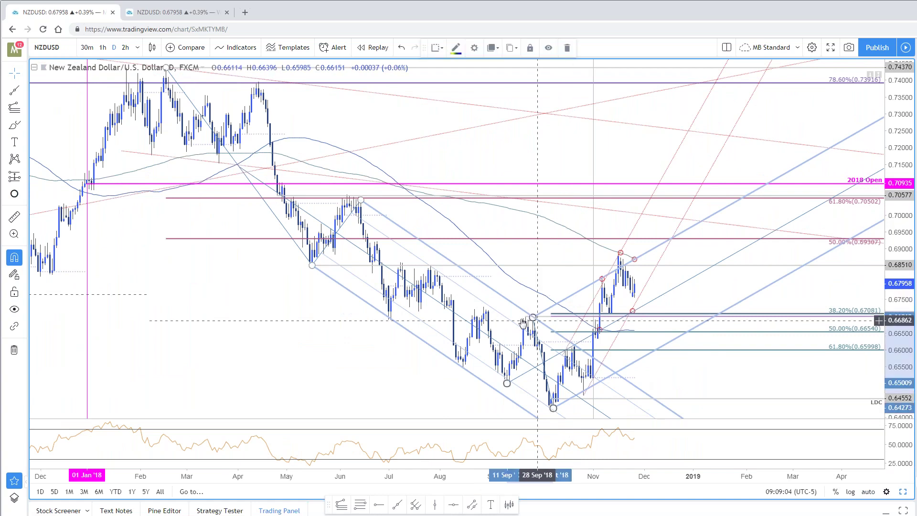
left_click_drag(523, 324, 525, 303)
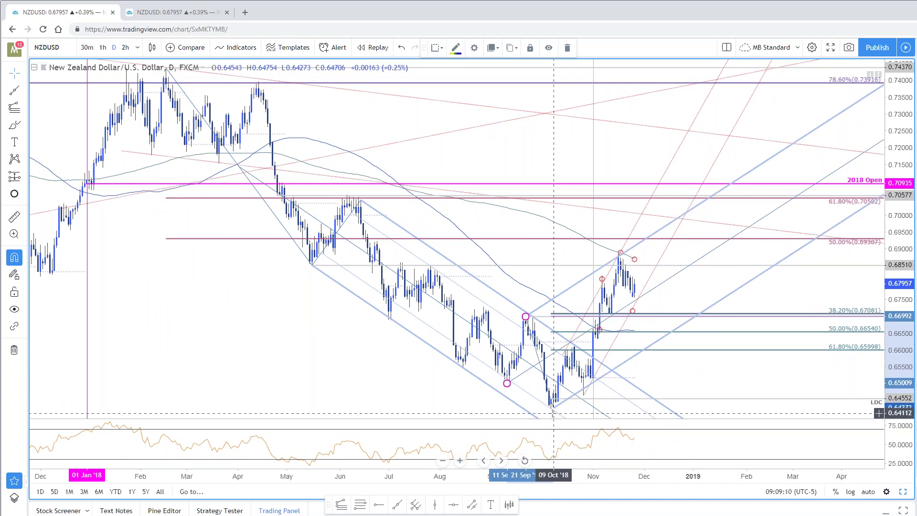
left_click_drag(553, 412, 551, 410)
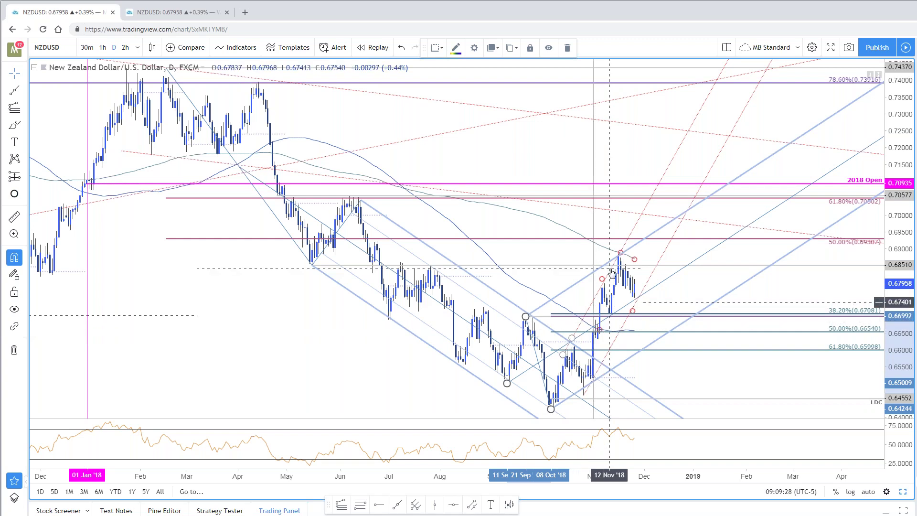
Step: Re-angle the daily pitchfork by dragging its anchors near the September high
left_click_drag(538, 308, 533, 310)
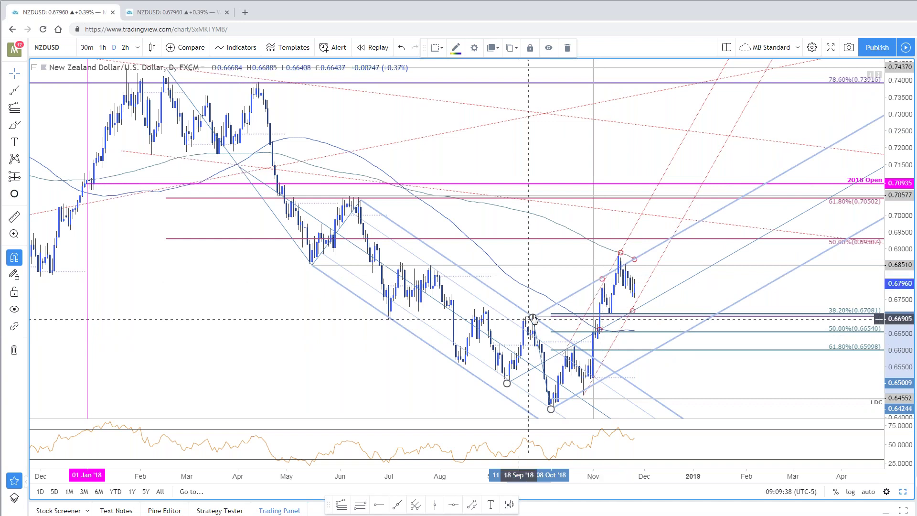
left_click_drag(529, 304, 526, 310)
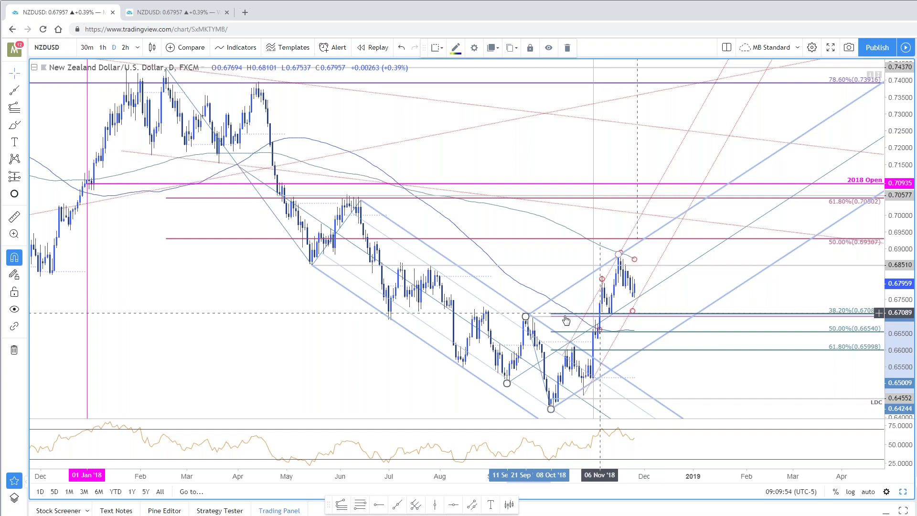
left_click_drag(526, 317, 533, 317)
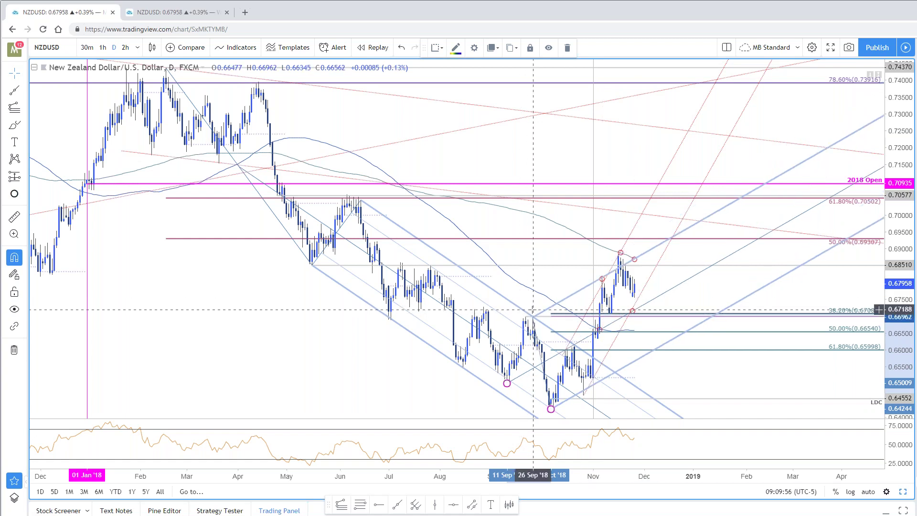
Step: Check the red dotted trend line, steepen the channel's top anchor, and restore the two-chart layout
left_click(633, 310)
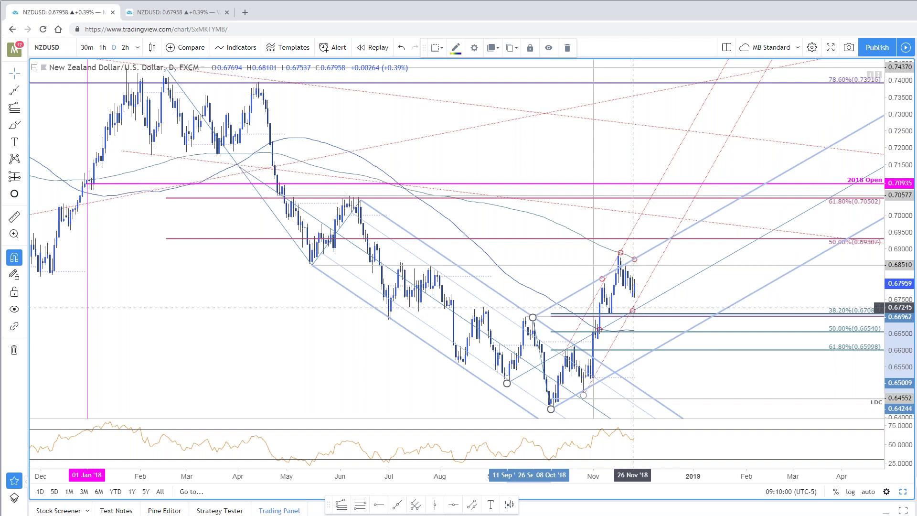
left_click(628, 253)
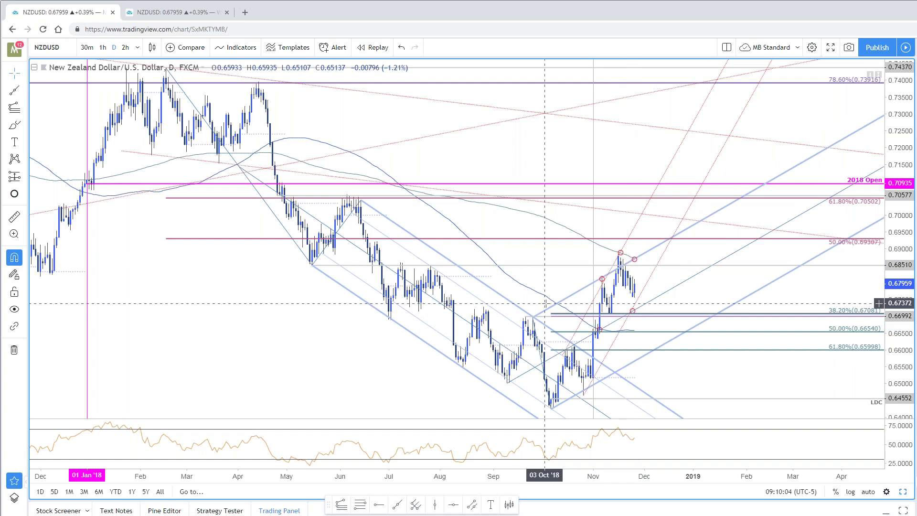
left_click_drag(532, 316, 526, 316)
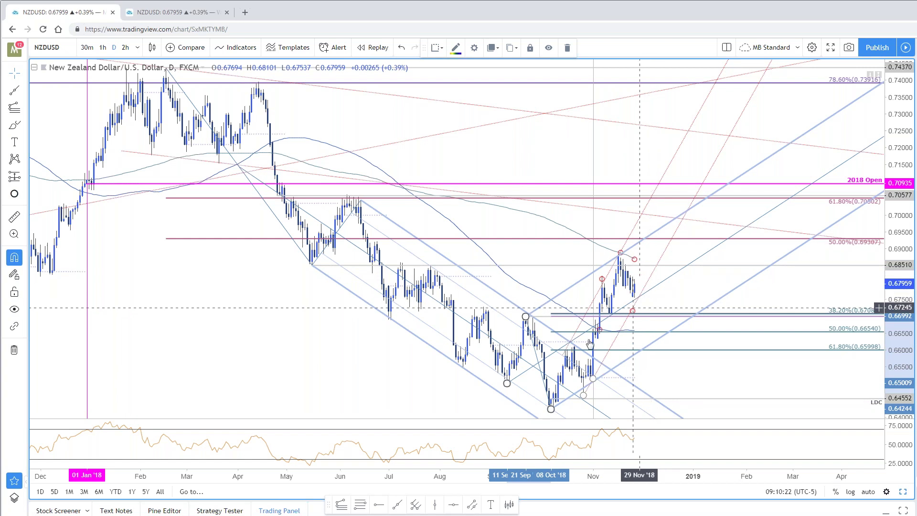
mouse_move(669, 285)
left_mouse_down()
mouse_move(680, 286)
mouse_move(616, 287)
mouse_move(682, 290)
left_mouse_up()
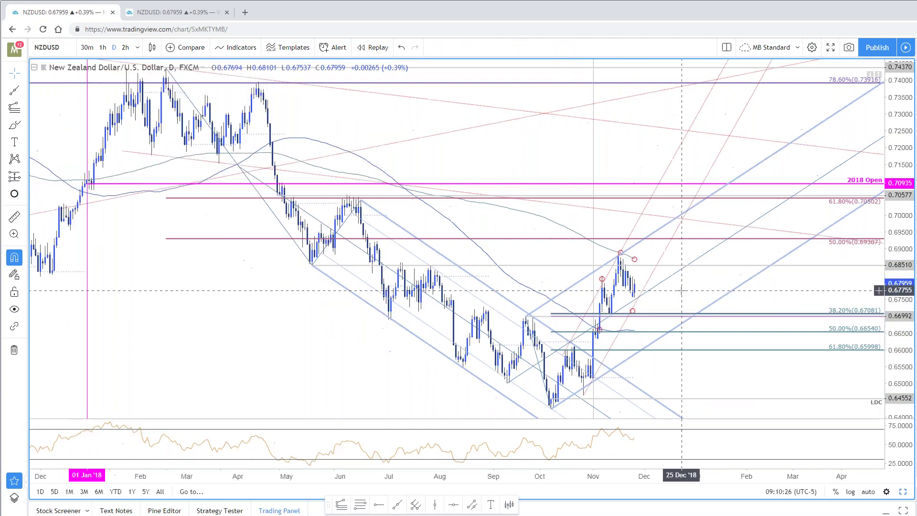
left_click(904, 492)
Step: Expand the 2-hour NZDUSD chart, compress its price scale and pan to the 50% and 61.8% levels
key("alt+Return")
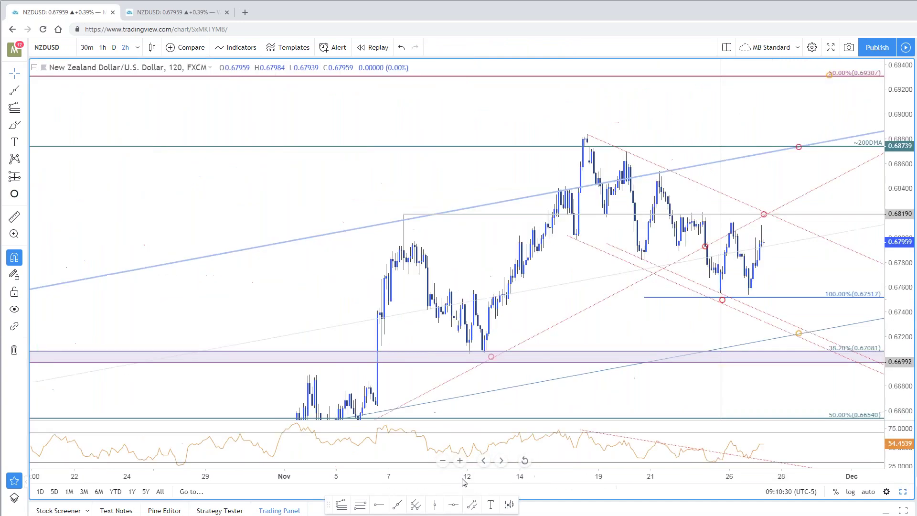
left_click_drag(913, 169, 914, 187)
scroll(859, 207, "down", 5)
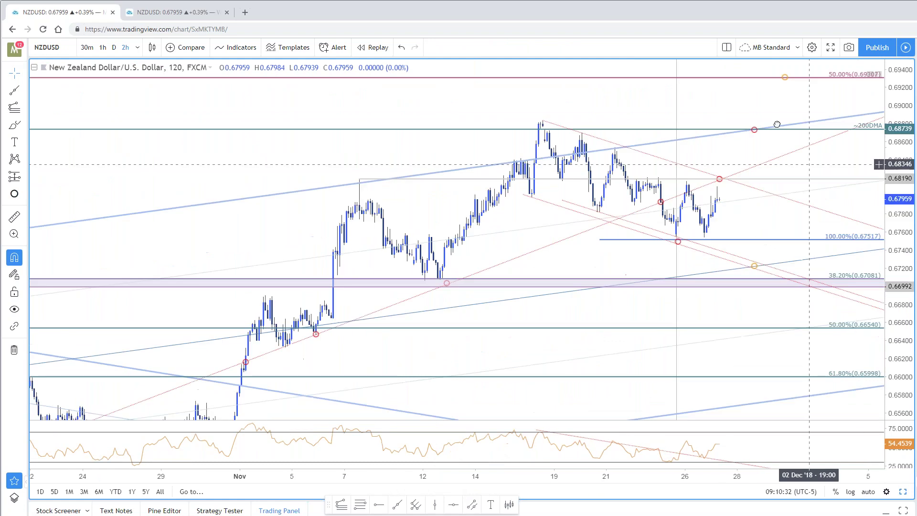
scroll(828, 203, "down", 3)
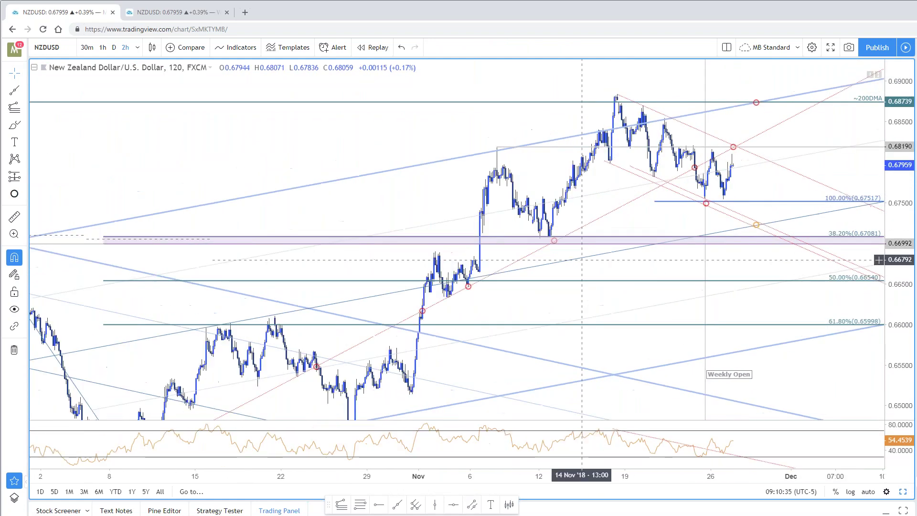
left_click_drag(518, 110, 516, 100)
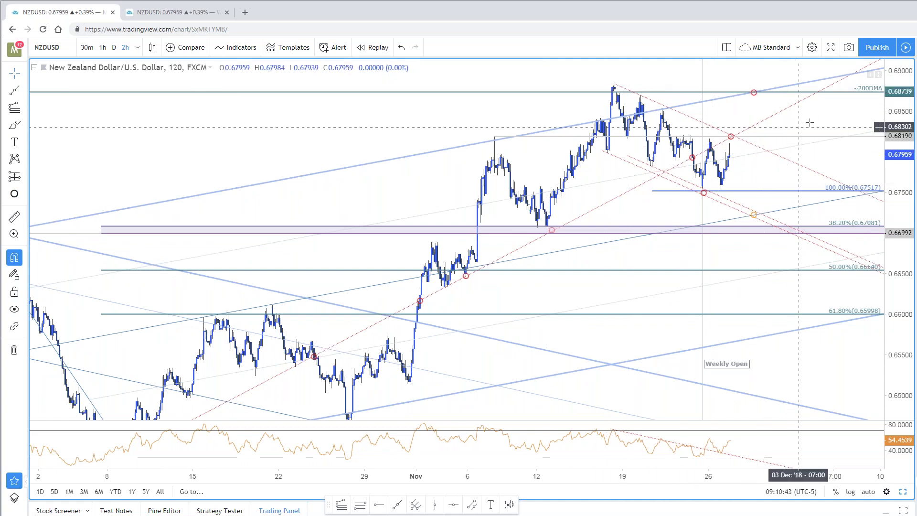
scroll(810, 123, "up", 3)
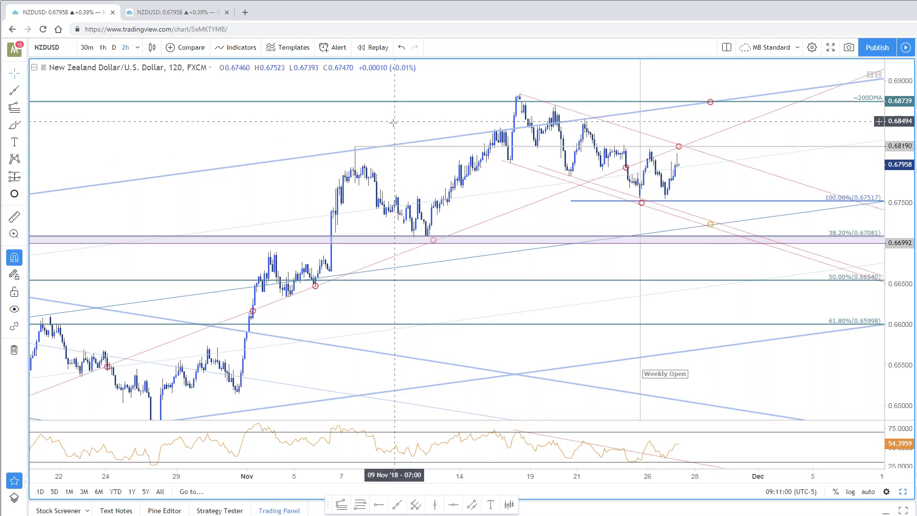
left_click_drag(393, 119, 372, 98)
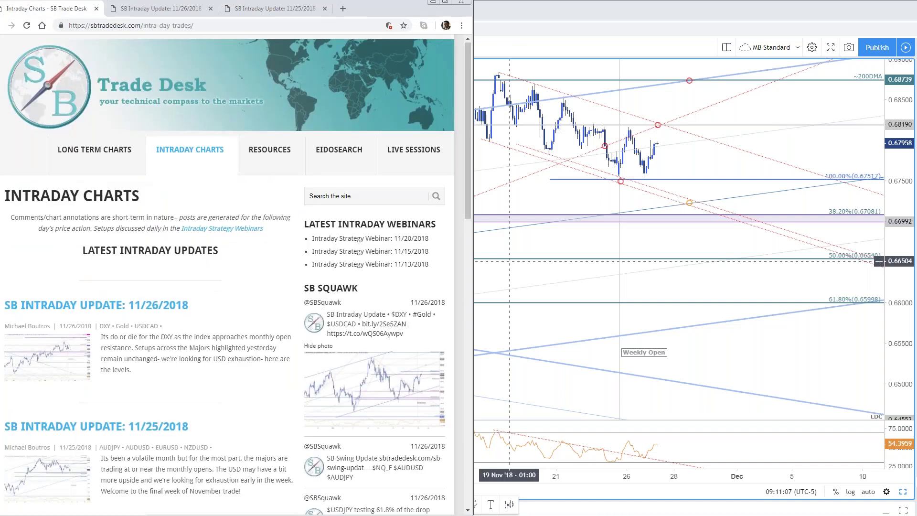
Step: Scroll the SB Trade Desk intraday updates and open the 11/19/2018 update article
scroll(227, 273, "down", 5)
scroll(274, 380, "down", 1)
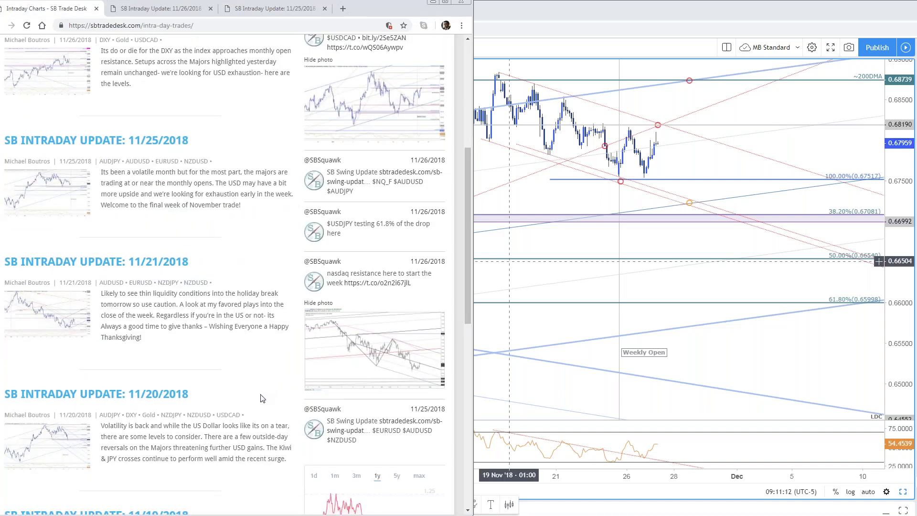
scroll(262, 400, "down", 1)
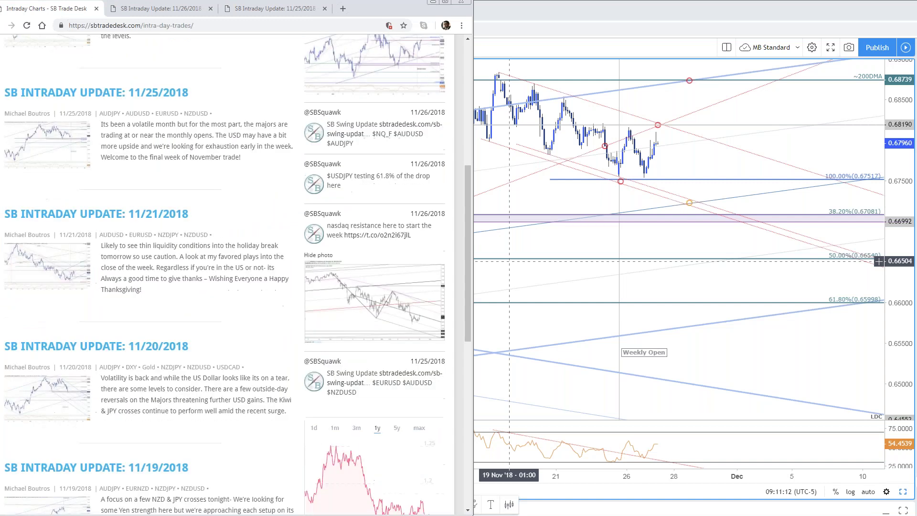
scroll(162, 380, "down", 2)
left_click(162, 380)
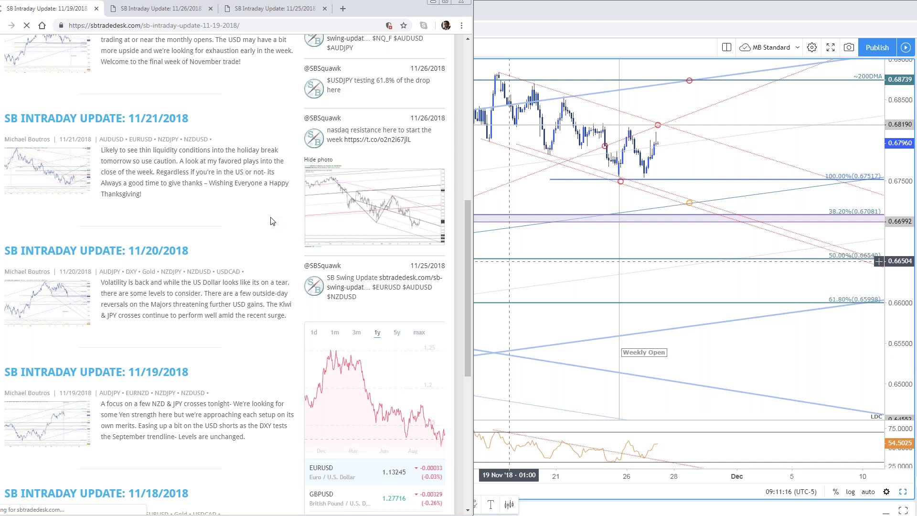
Step: Enlarge the article's EURNZD daily chart, then show EURNZD in TradingView's two-chart layout
scroll(271, 221, "down", 20)
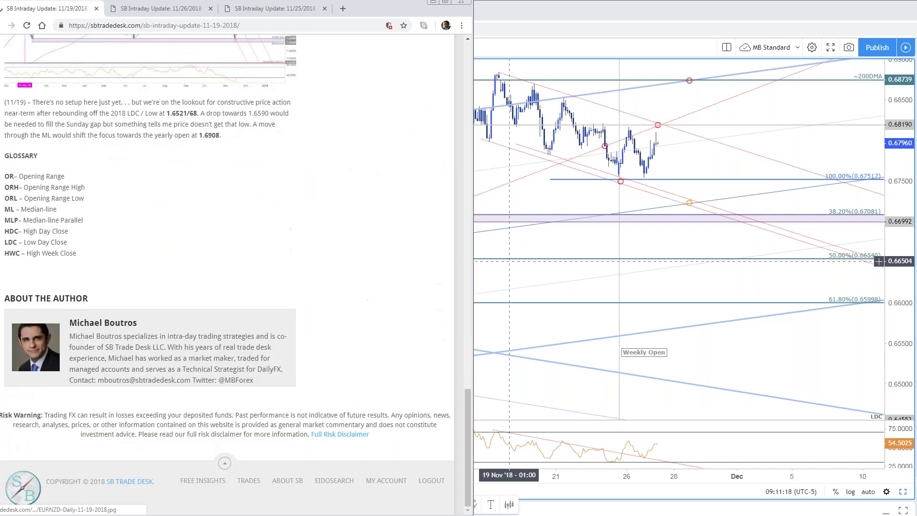
scroll(174, 292, "up", 4)
left_click(174, 292)
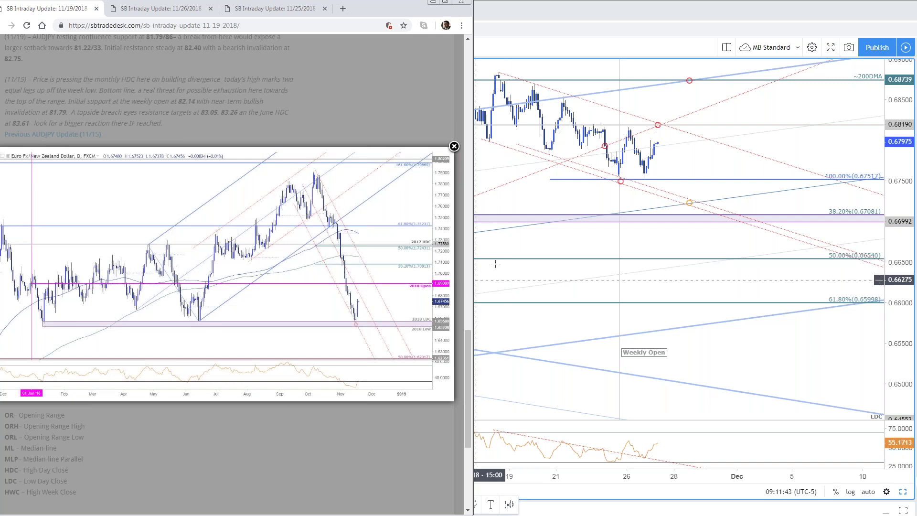
left_click(611, 242)
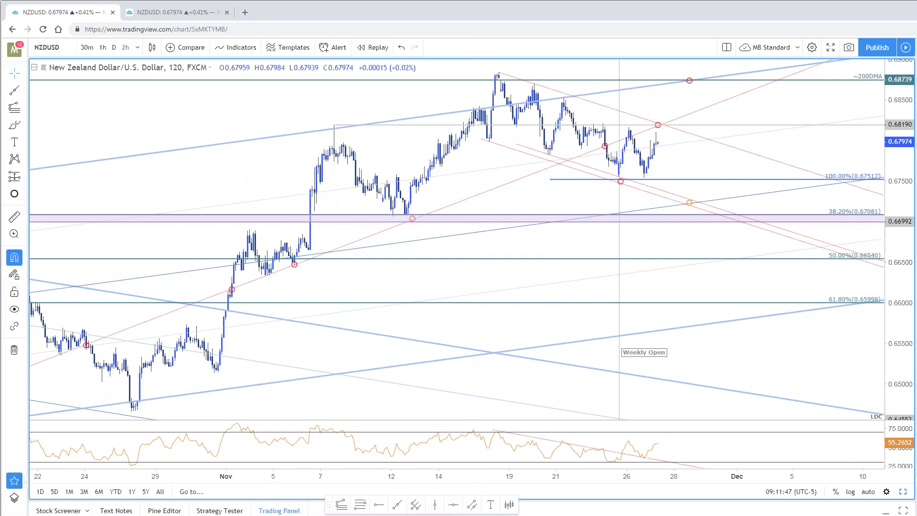
left_click(903, 492)
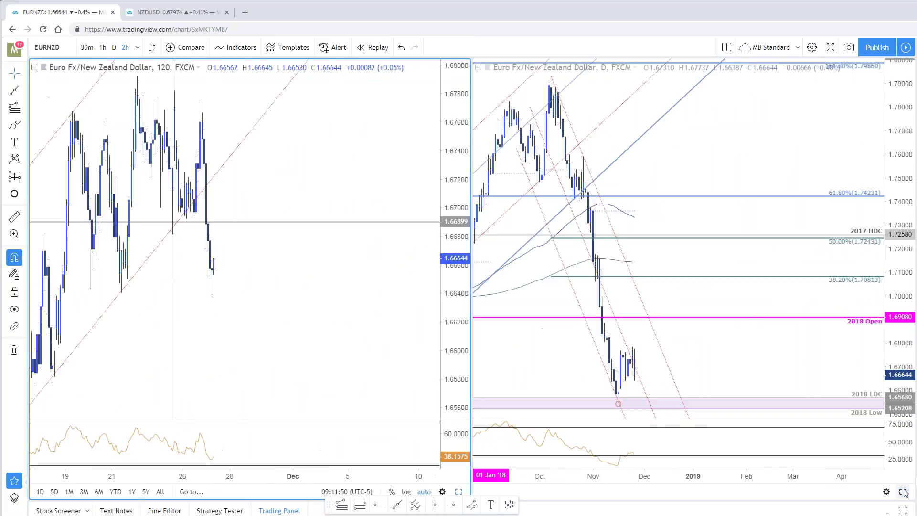
Step: Maximize the EURNZD daily chart, then zoom and pan it slightly right
left_click(904, 492)
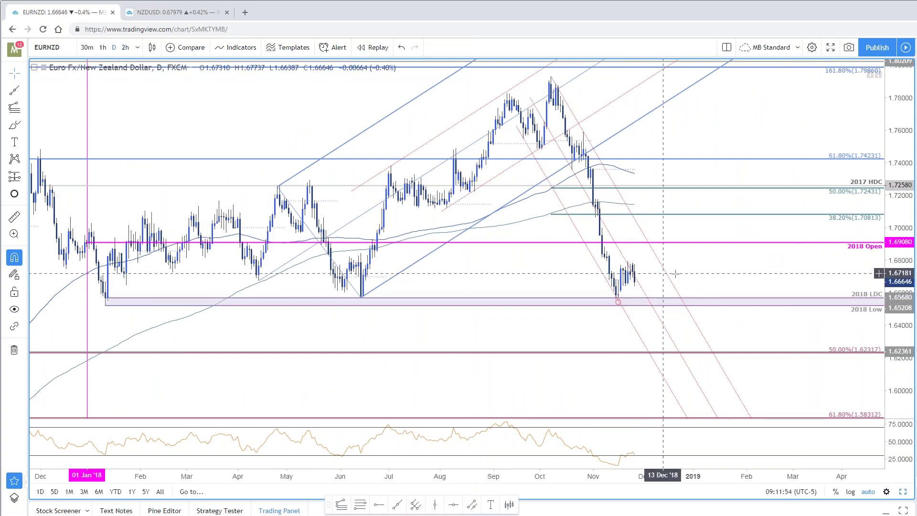
scroll(675, 273, "up", 1)
scroll(775, 304, "up", 1)
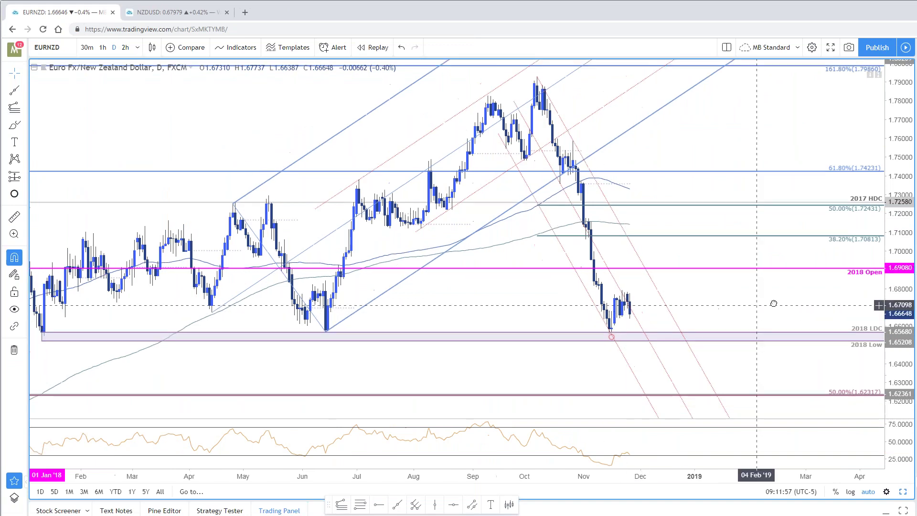
scroll(774, 304, "down", 1)
left_click_drag(779, 272, 647, 311)
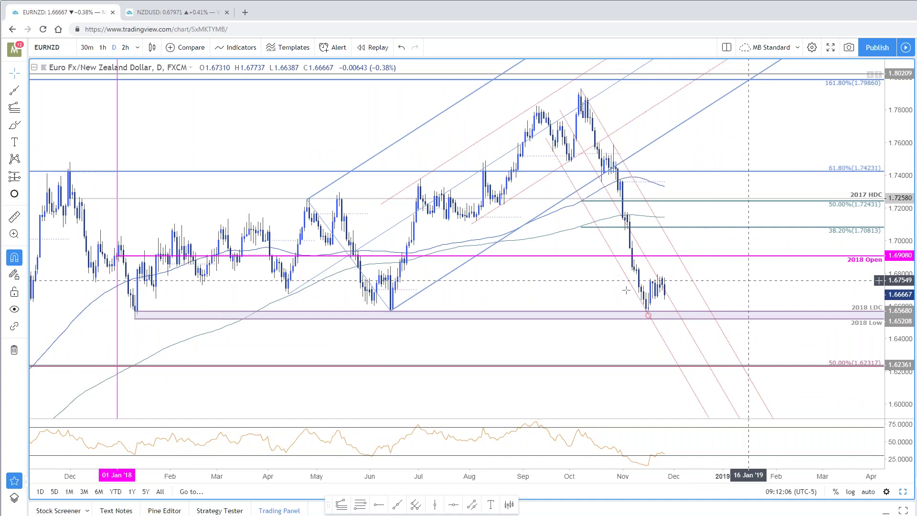
Step: Switch the daily chart to a line chart, then back to candlesticks, and re-zoom
left_click(151, 48)
left_click(173, 155)
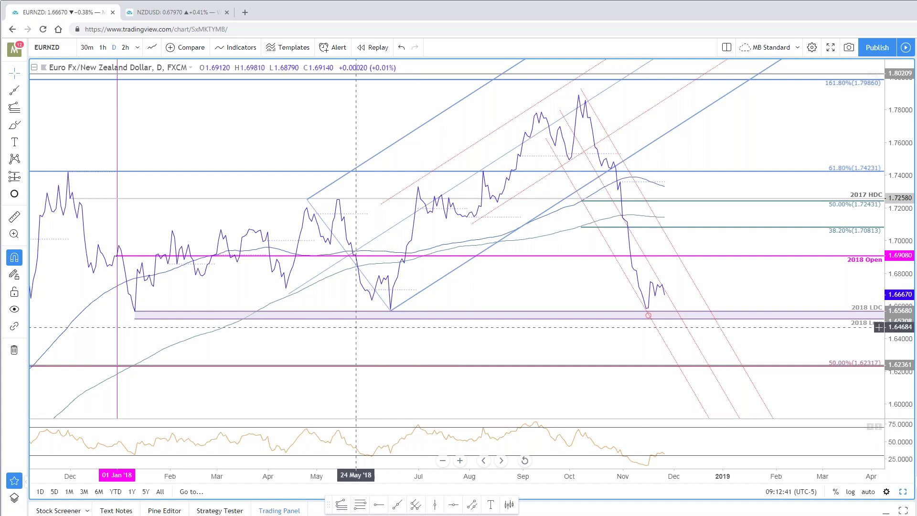
left_click(152, 48)
left_click(165, 86)
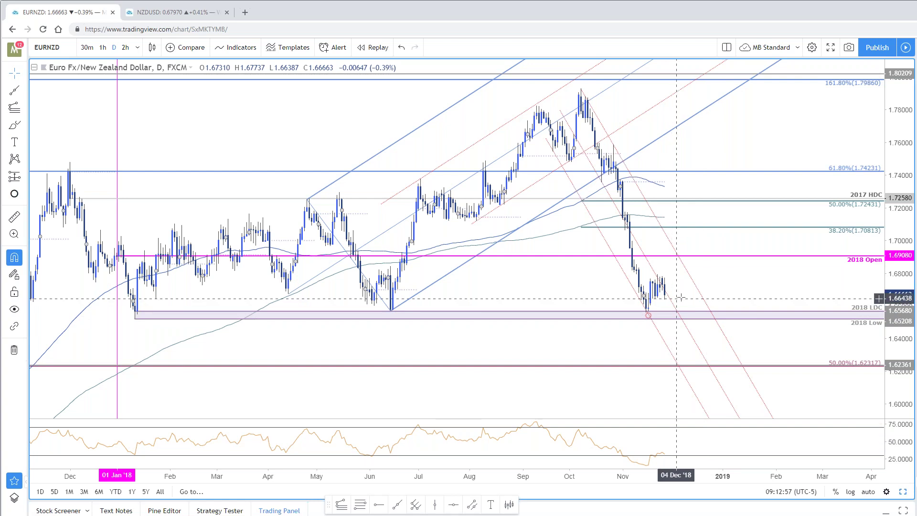
scroll(776, 284, "up", 3)
scroll(879, 282, "down", 4)
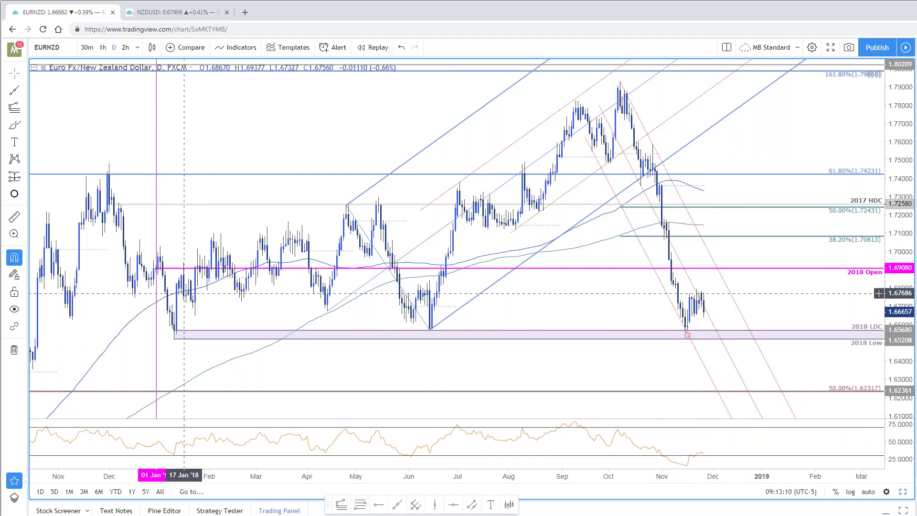
scroll(183, 331, "down", 1)
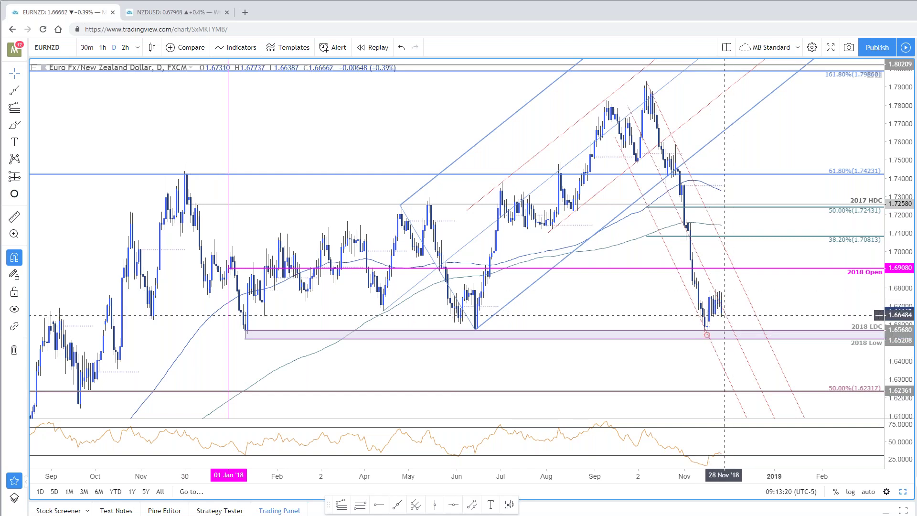
Step: Maximize the EURNZD 120-minute chart and change its interval to 60 minutes
left_click(903, 492)
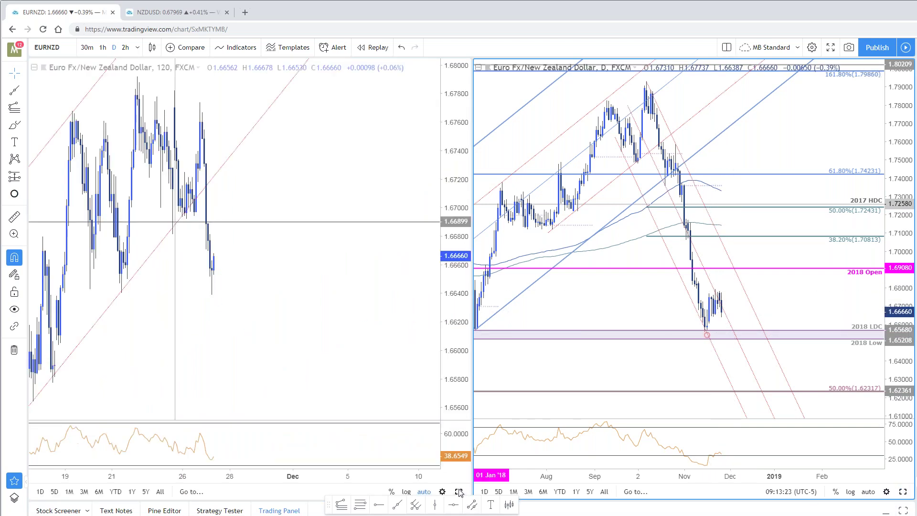
left_click(459, 492)
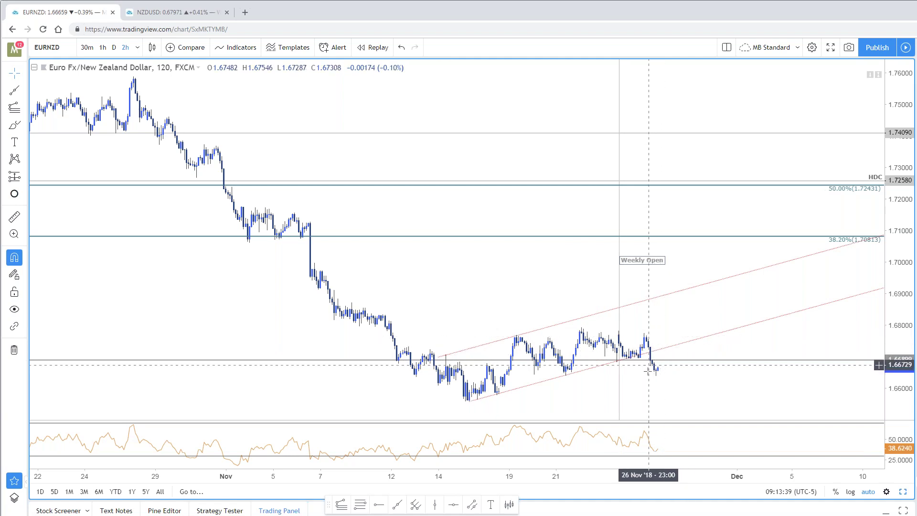
left_click(684, 345)
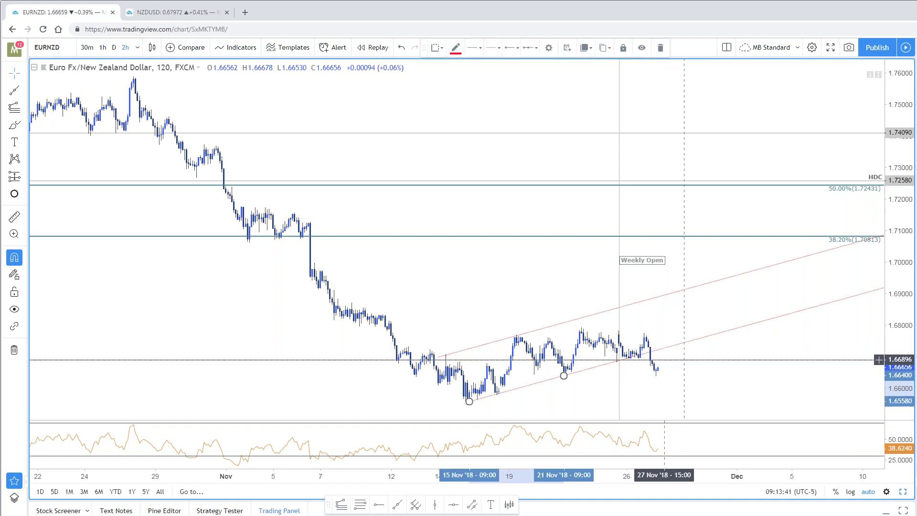
type("60")
key("Return")
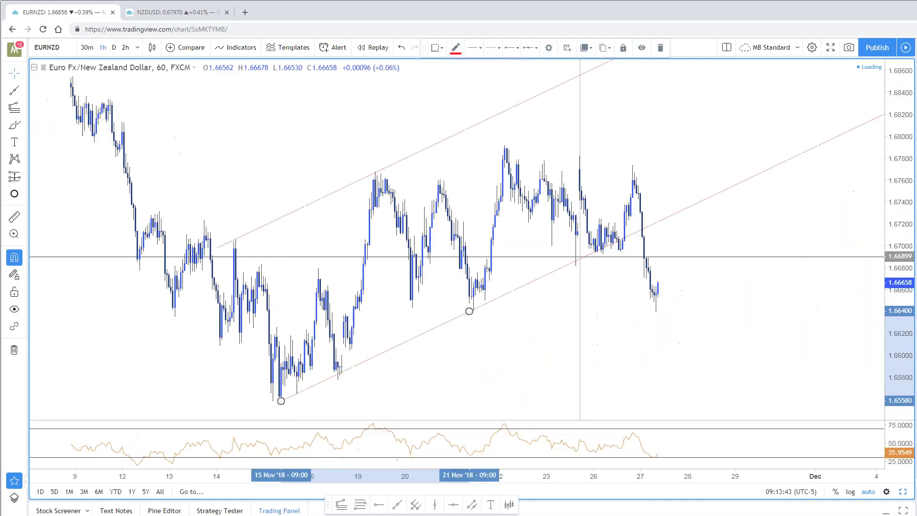
left_click(725, 335)
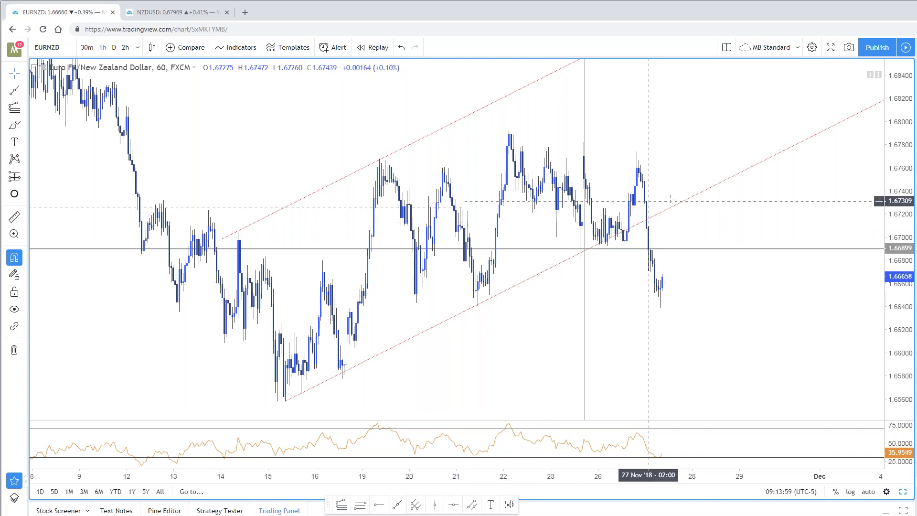
Step: Compress the price scale and draw a pitchfork on the 20 Nov high, 21 Nov low and 22 Nov high
left_click_drag(905, 246, 906, 296)
left_click_drag(732, 333, 718, 332)
left_click(416, 505)
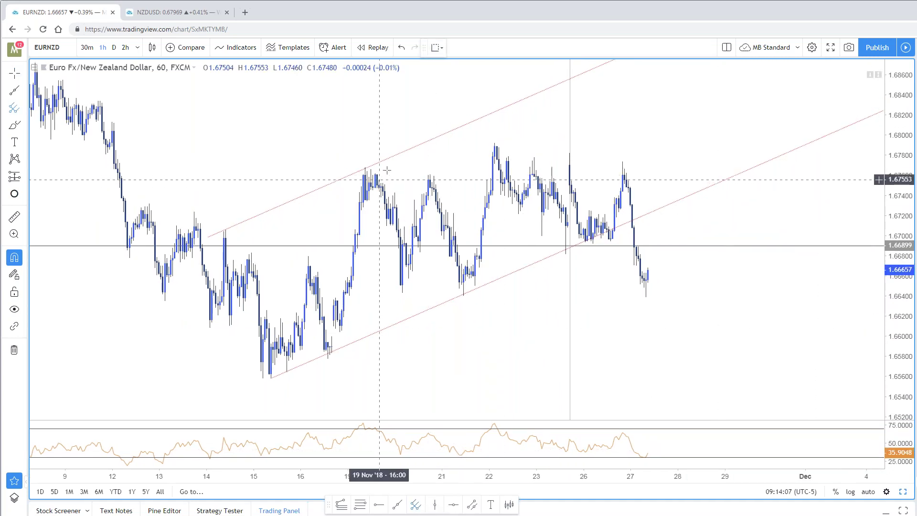
left_click(430, 175)
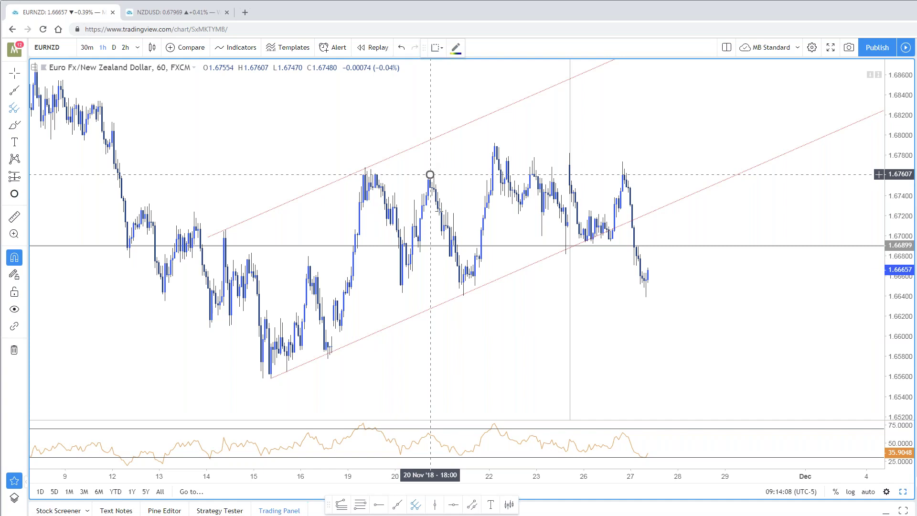
left_click(466, 294)
left_click(495, 137)
Step: Switch the pitchfork to Modified Schiff style, then back to Original
right_click(508, 154)
left_click(559, 376)
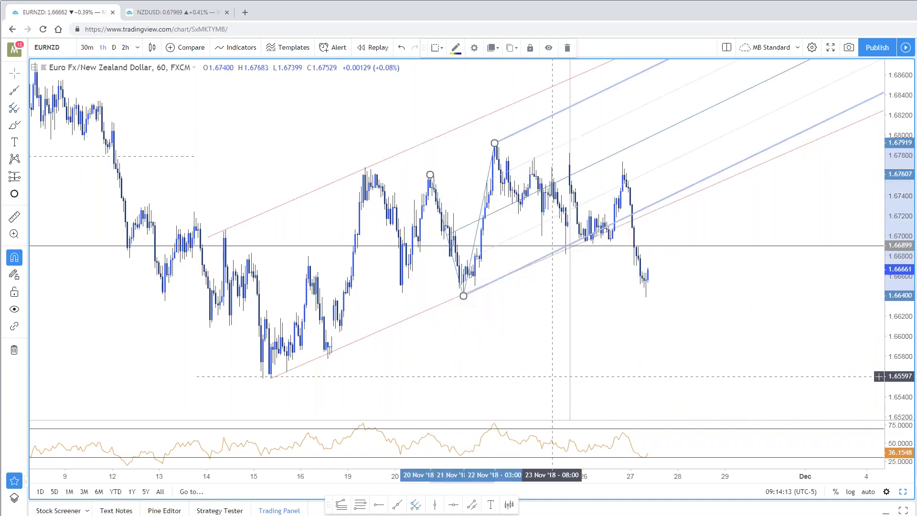
right_click(595, 162)
left_click(631, 352)
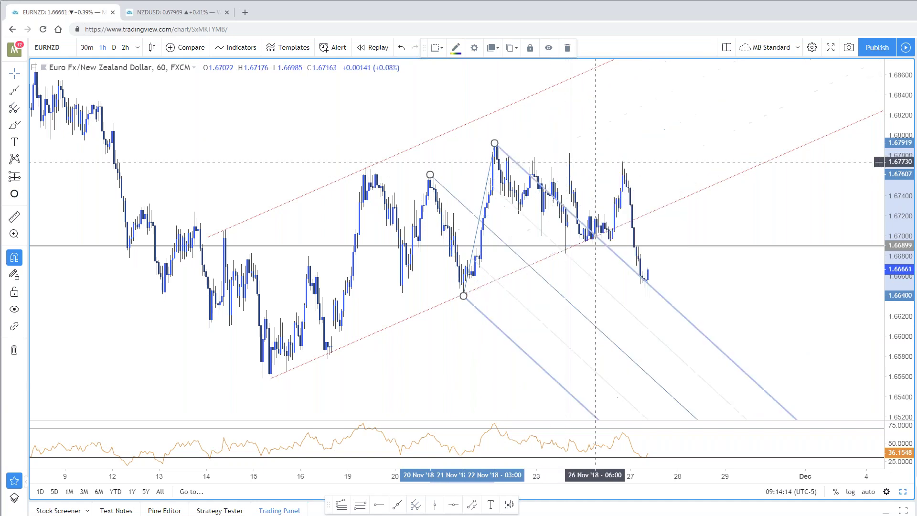
Step: Re-anchor the pitchfork on the 19 Nov high, 20 Nov low and 22 Nov high
left_click_drag(495, 143, 623, 161)
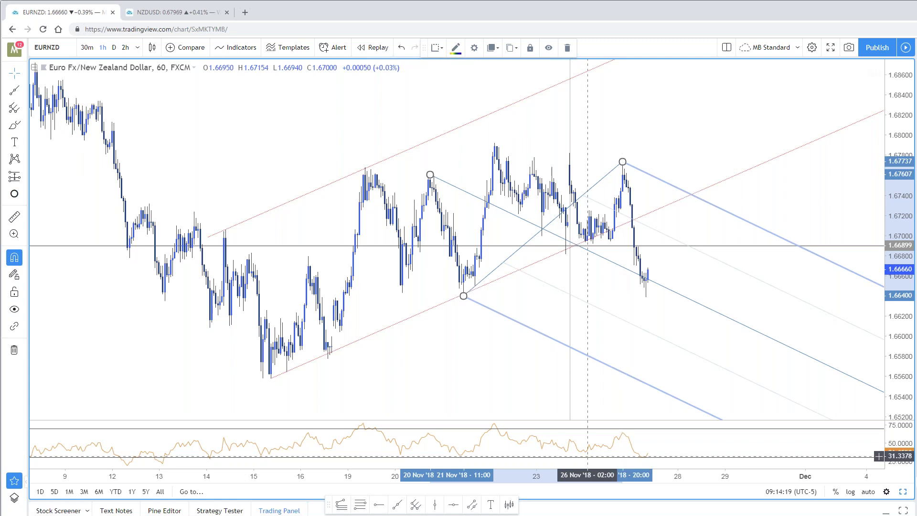
left_click_drag(463, 296, 402, 296)
left_click_drag(430, 174, 365, 167)
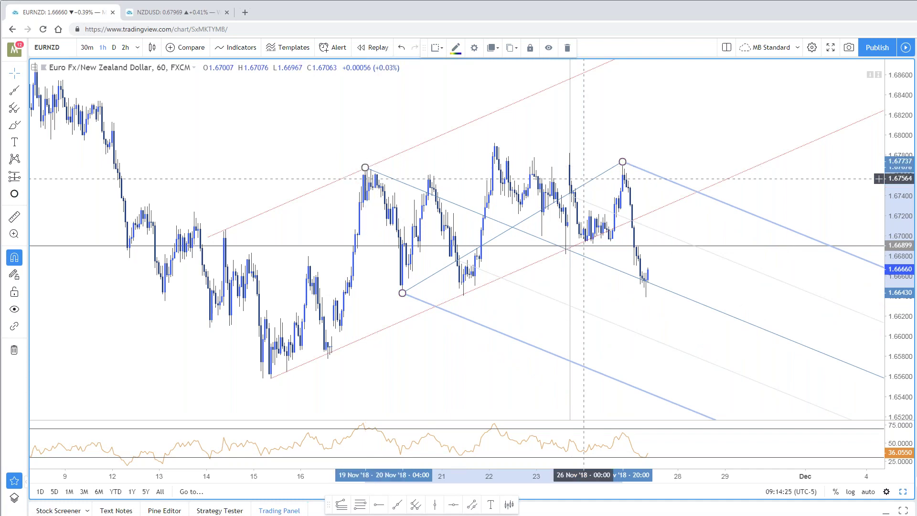
left_click_drag(622, 162, 495, 142)
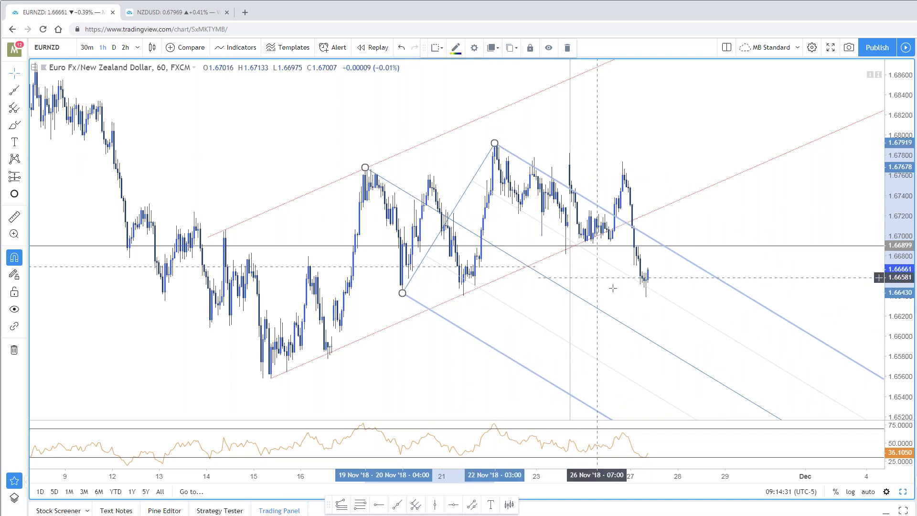
left_click(665, 243)
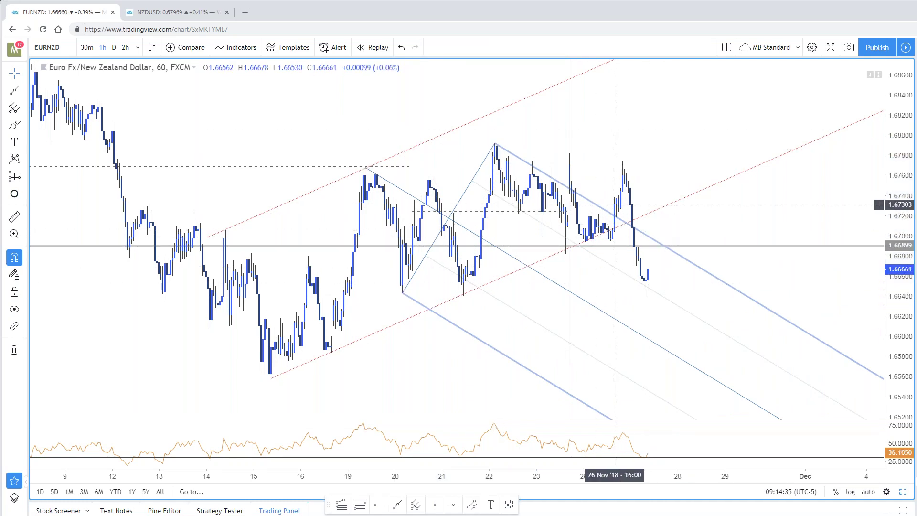
Step: Delete the pitchfork, widen the price range to 1.650–1.690, and return to 120 minutes
left_click(619, 210)
key("Delete")
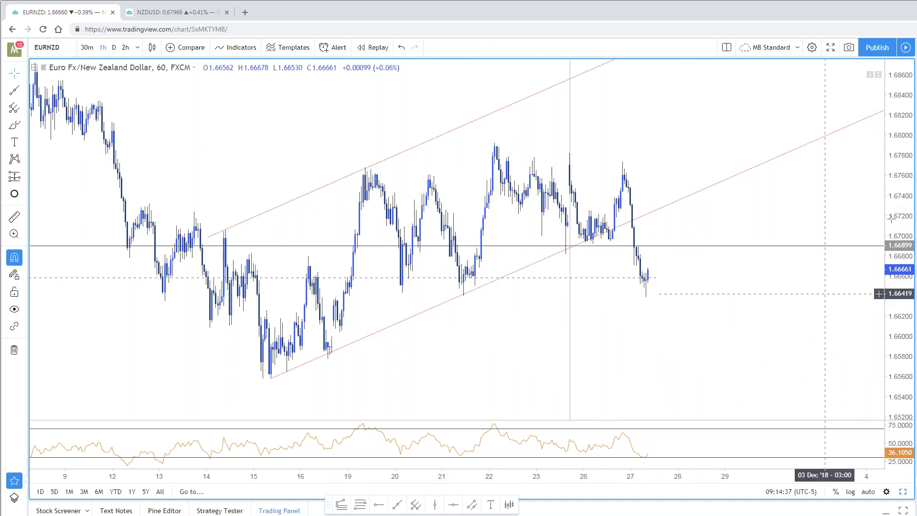
left_click_drag(891, 219, 891, 253)
left_click_drag(779, 398, 774, 400)
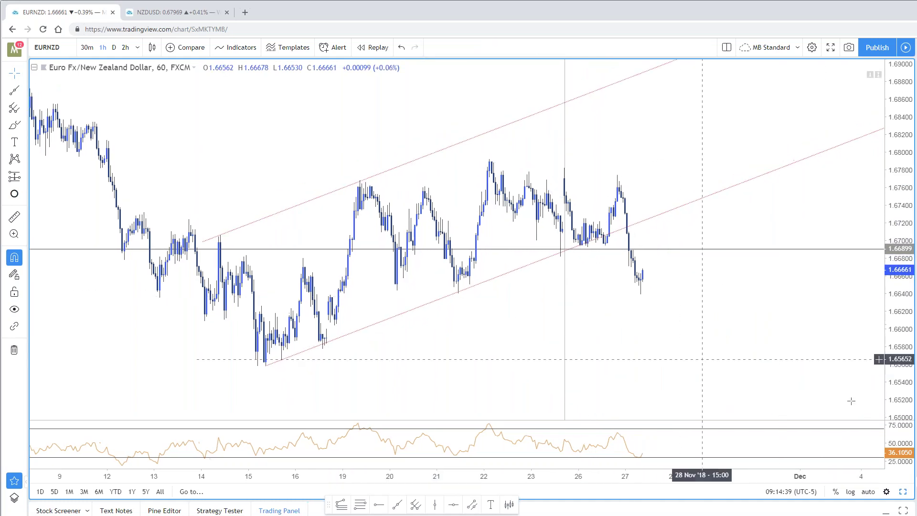
type("12")
key("Escape")
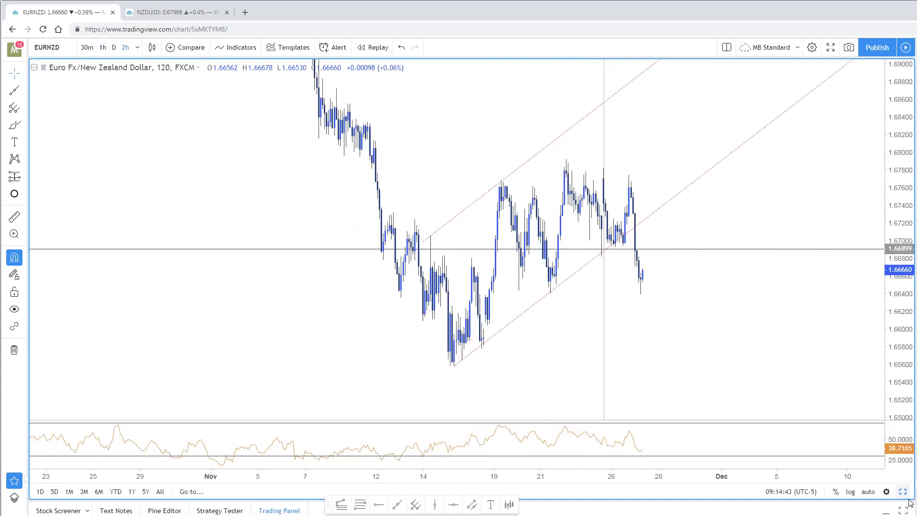
Step: Compress the EURNZD daily chart's price scale, maximize it, and pan to frame recent prices
left_click(903, 492)
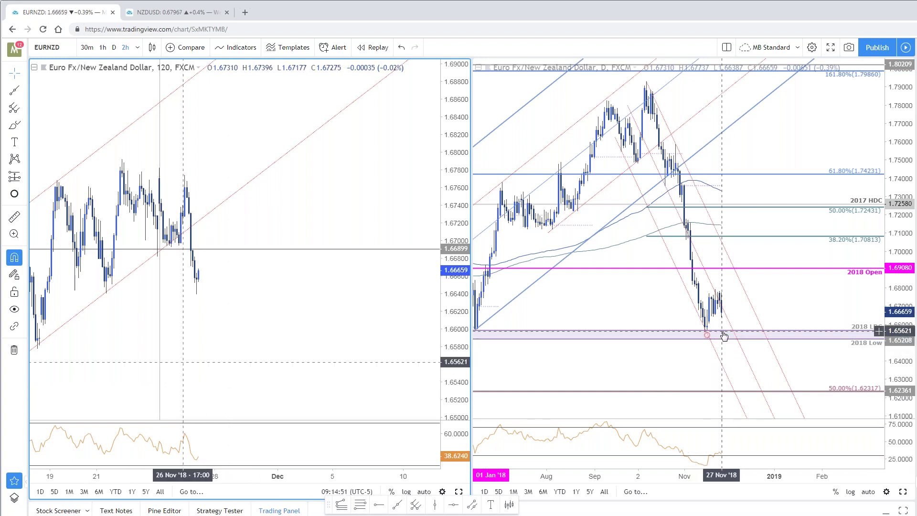
left_click_drag(805, 293, 824, 292)
left_click_drag(904, 233, 904, 248)
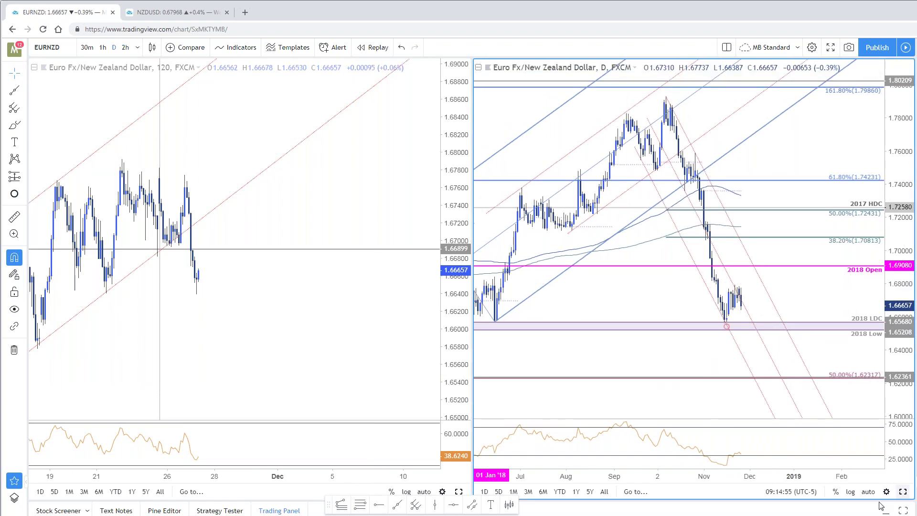
left_click(904, 492)
left_click_drag(636, 293, 565, 320)
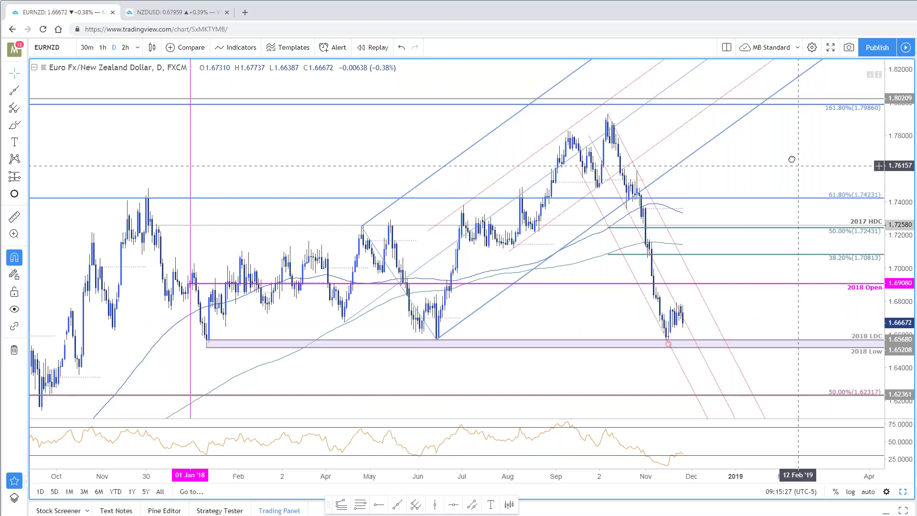
left_click_drag(798, 166, 792, 143)
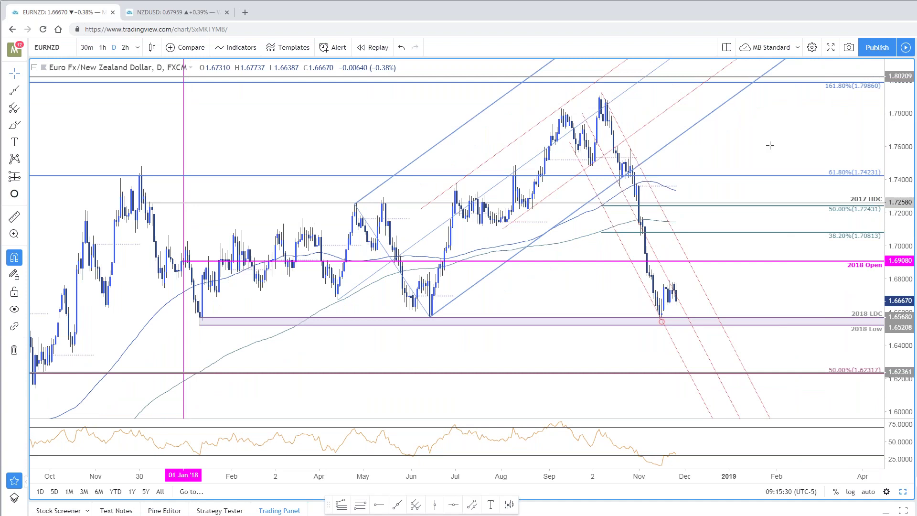
left_click_drag(770, 145, 771, 150)
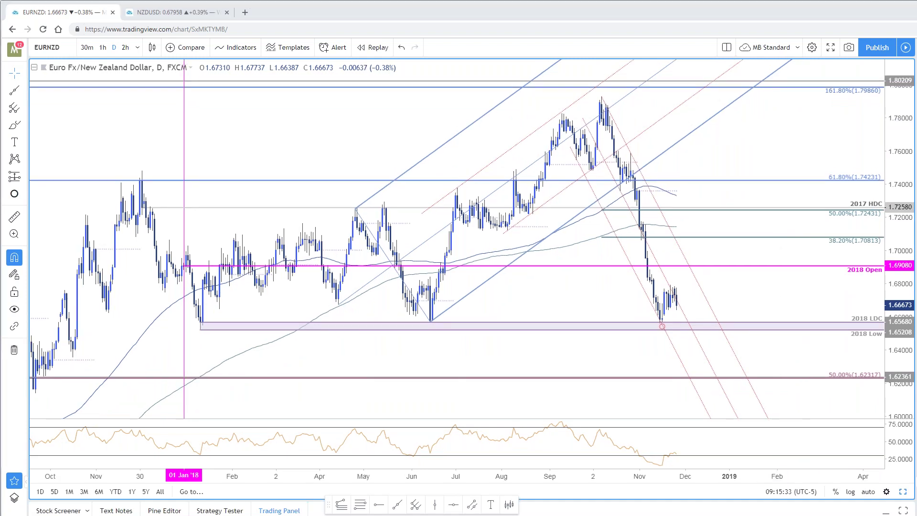